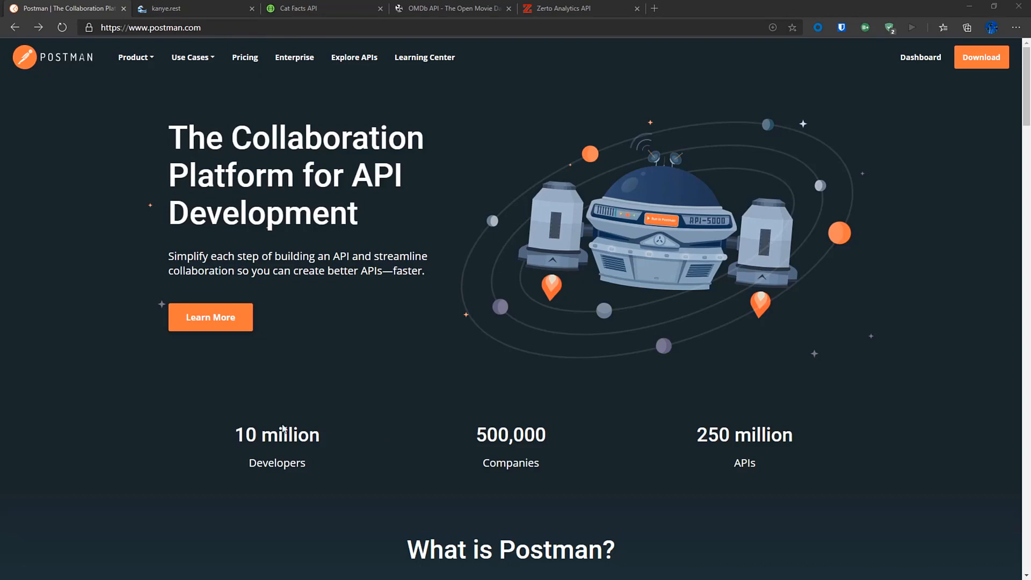
- Look over the feature overview on the Postman homepage and open the Postman download page
scroll(480, 398, down, 7)
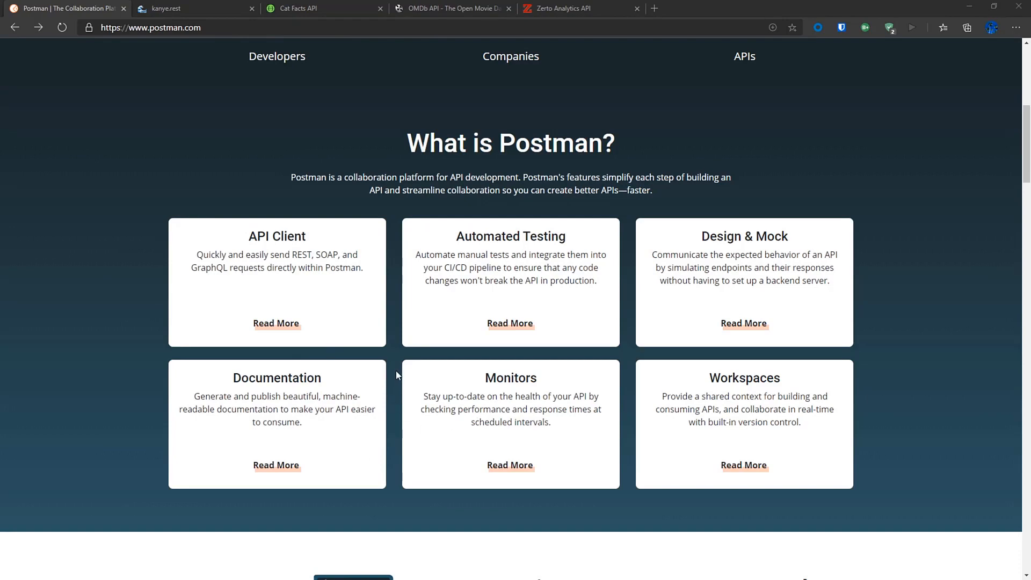
scroll(407, 365, up, 7)
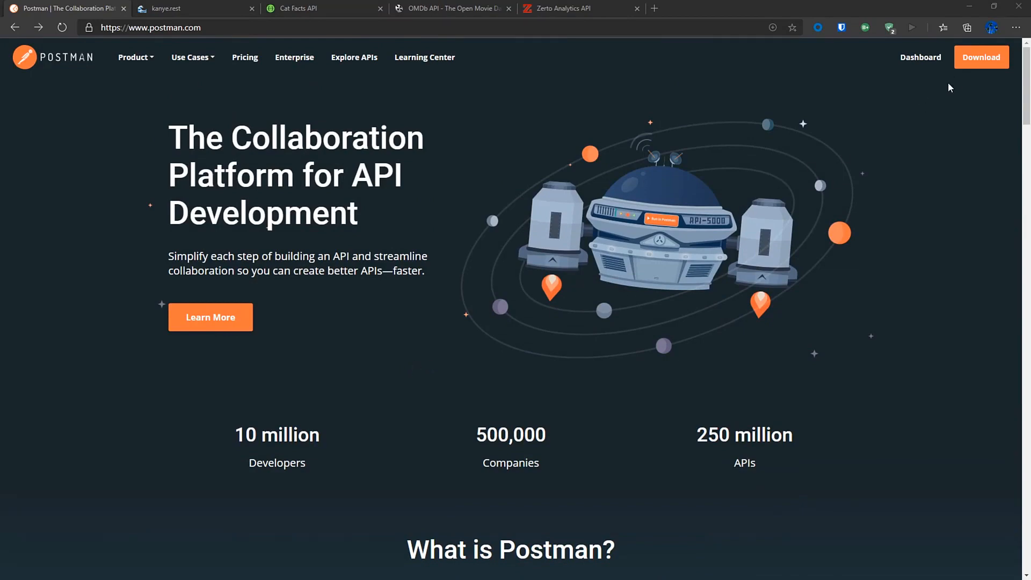
click(983, 58)
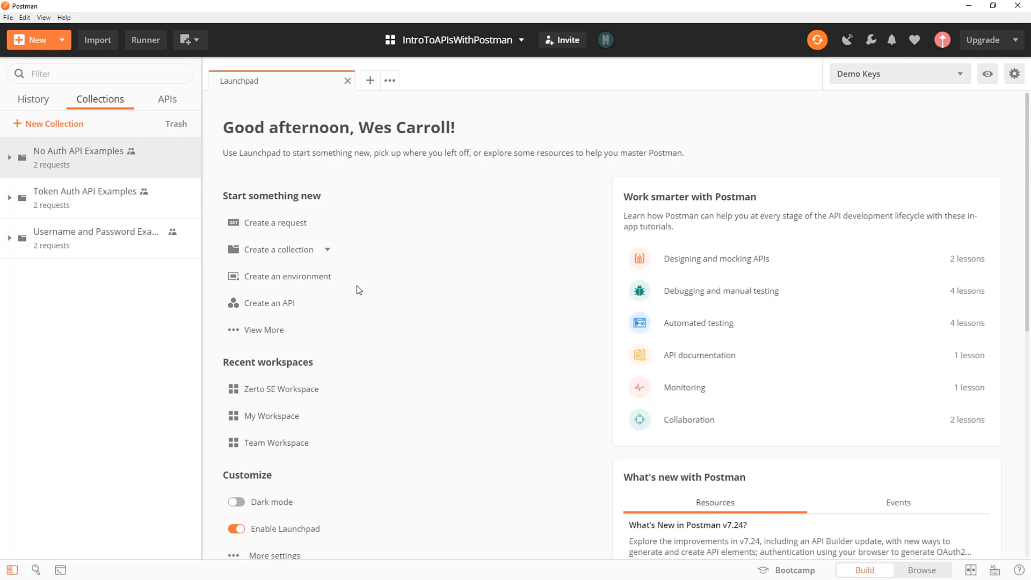
- In the Postman app, create a blank request from the Launchpad and close it, and switch dark mode on and back off
click(286, 231)
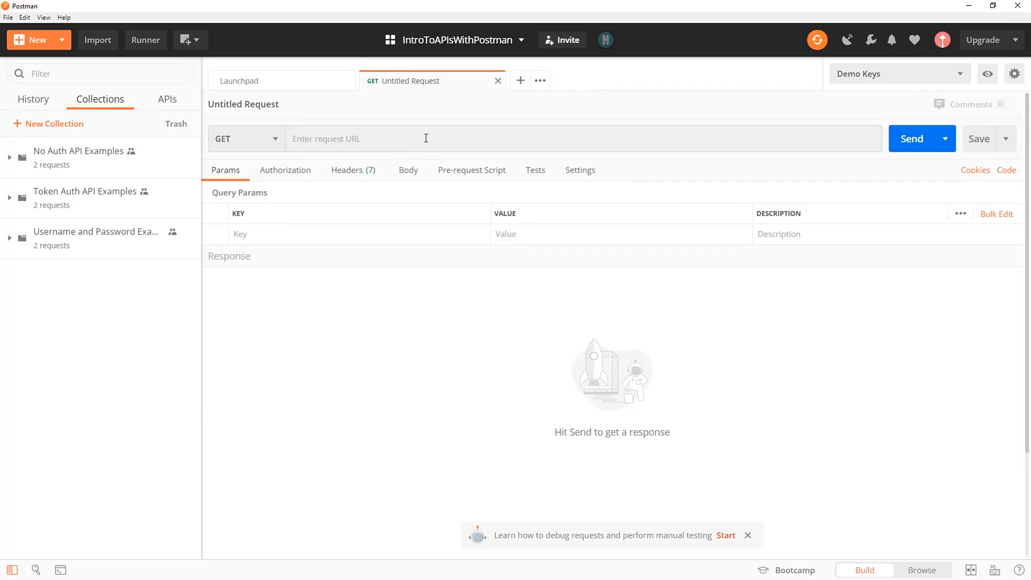
click(497, 81)
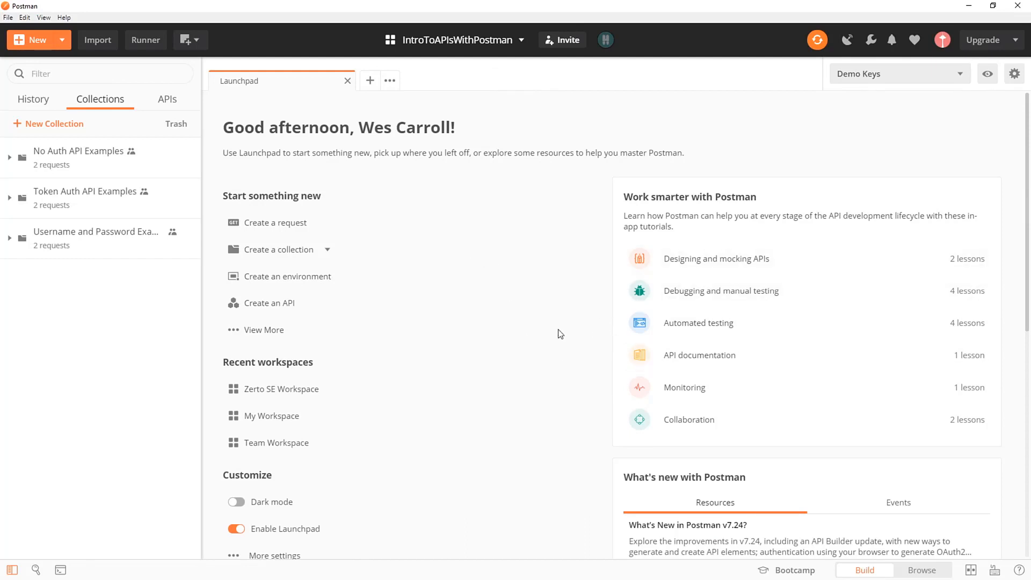
scroll(554, 331, down, 3)
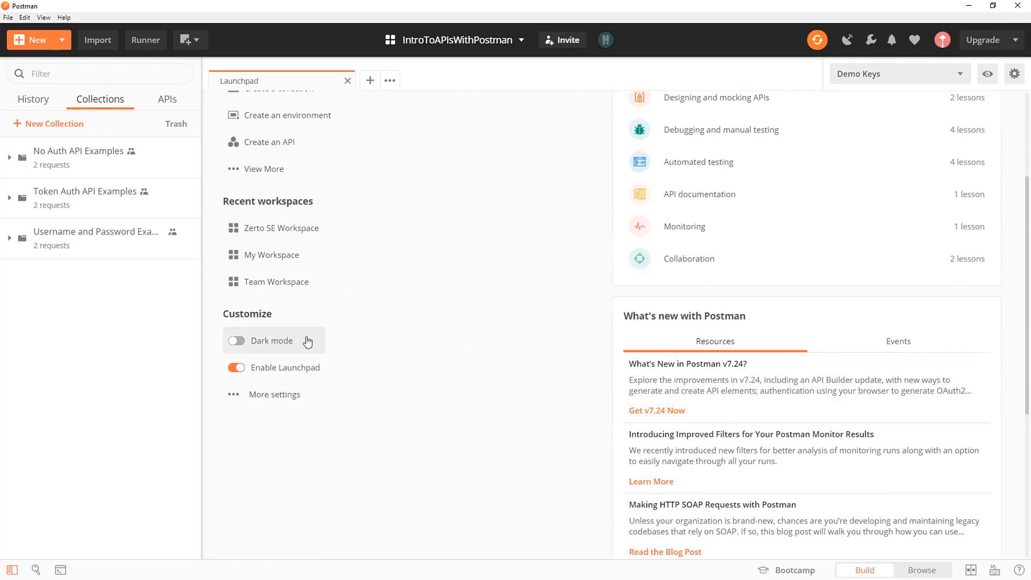
click(236, 340)
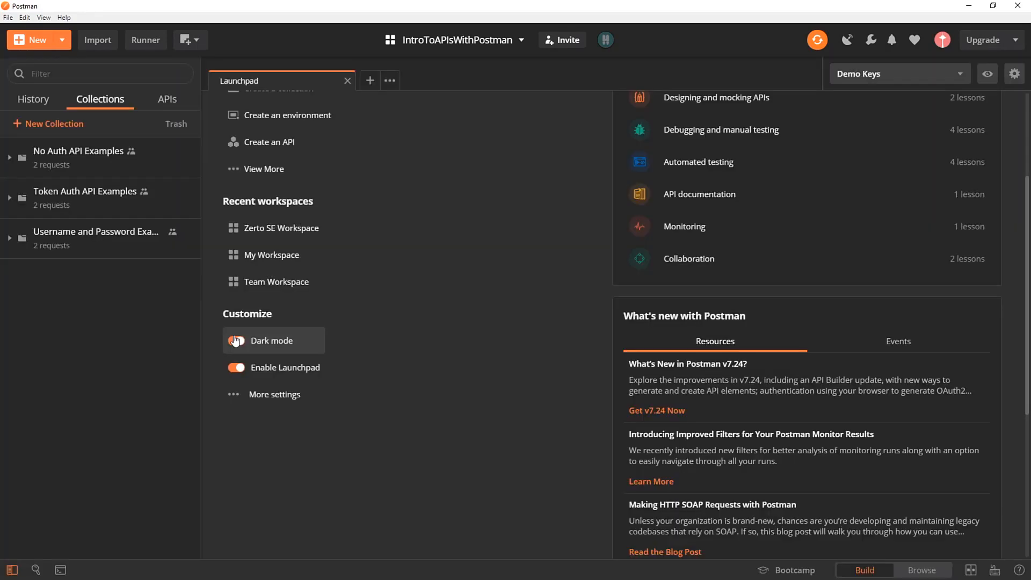
click(236, 340)
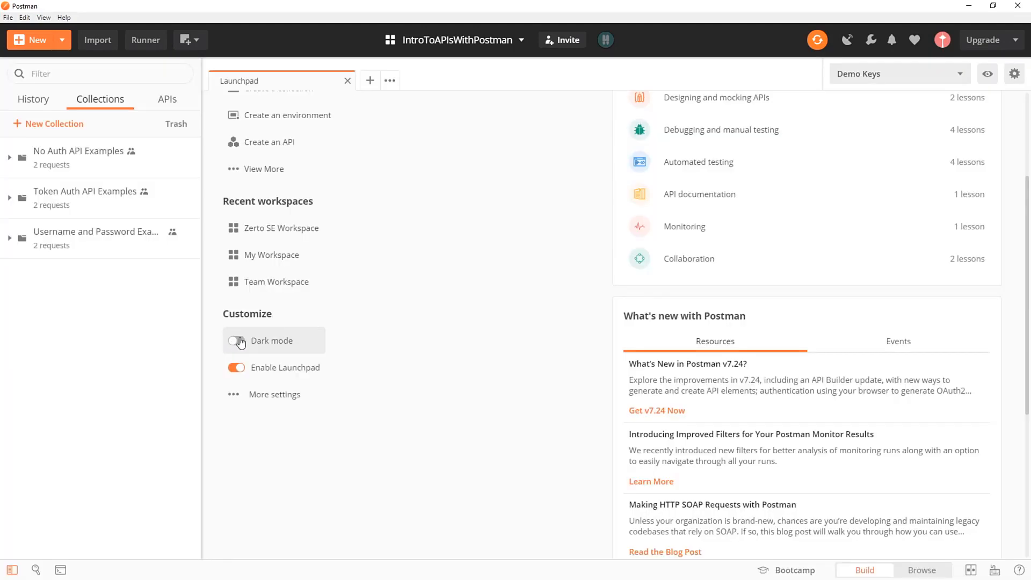
- Review the General and Themes settings of the app, close the settings and return to the Launchpad overview
click(238, 398)
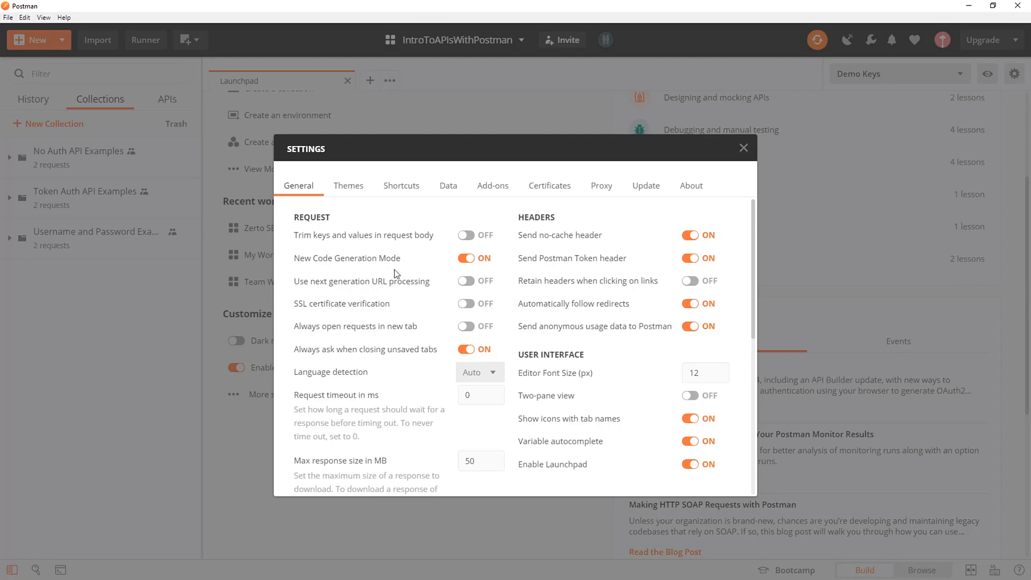
scroll(398, 276, down, 2)
scroll(398, 276, down, 4)
scroll(396, 276, up, 6)
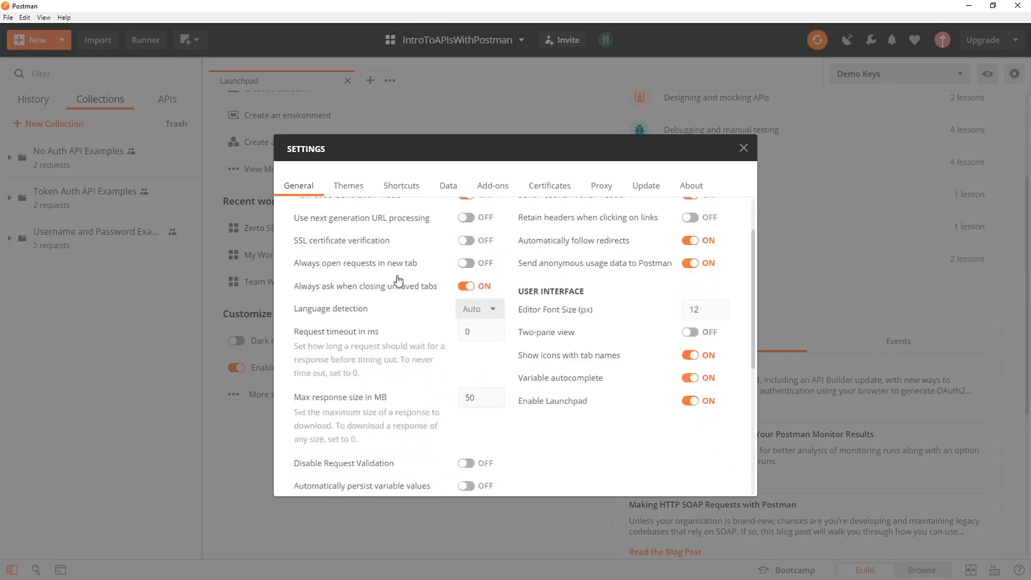
click(357, 193)
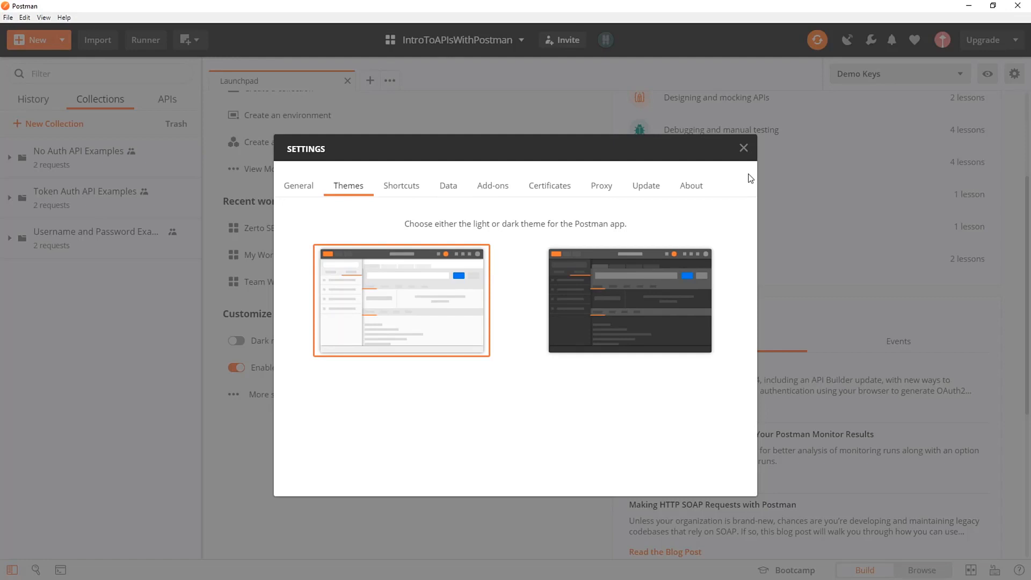
click(743, 148)
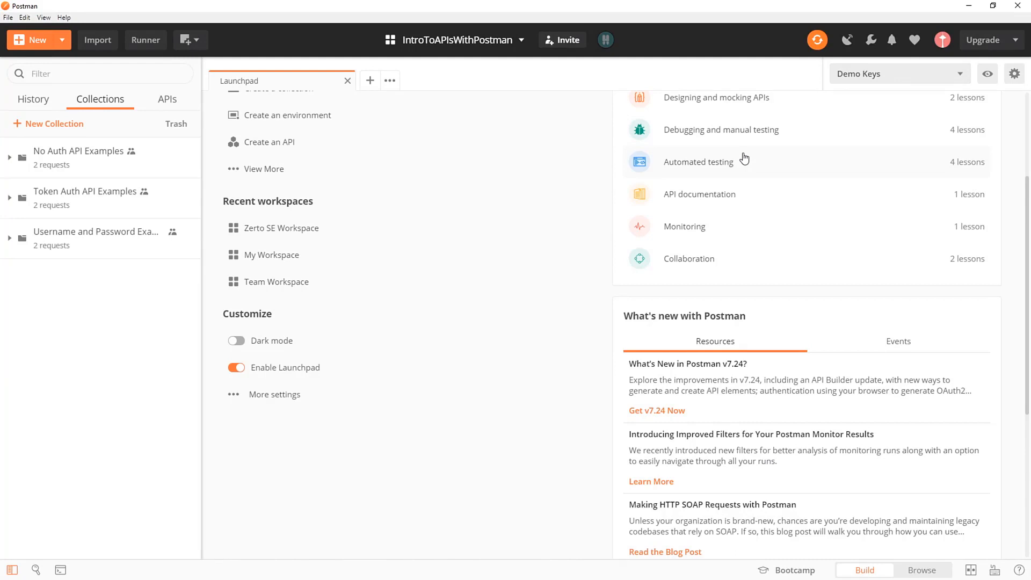
scroll(586, 273, up, 3)
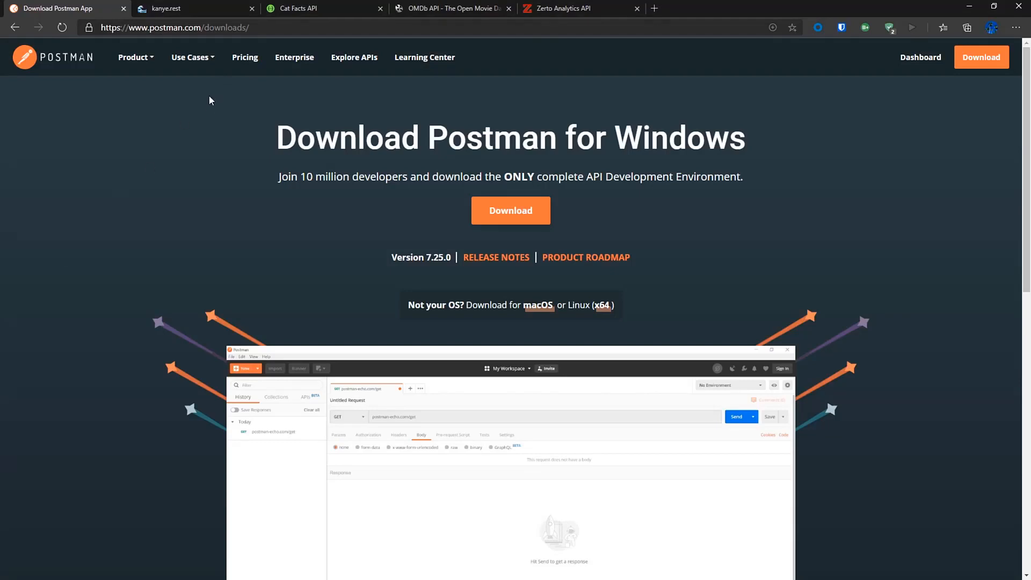
- Open the kanye.rest page in the browser and examine the GET method in its API Usage section
click(205, 9)
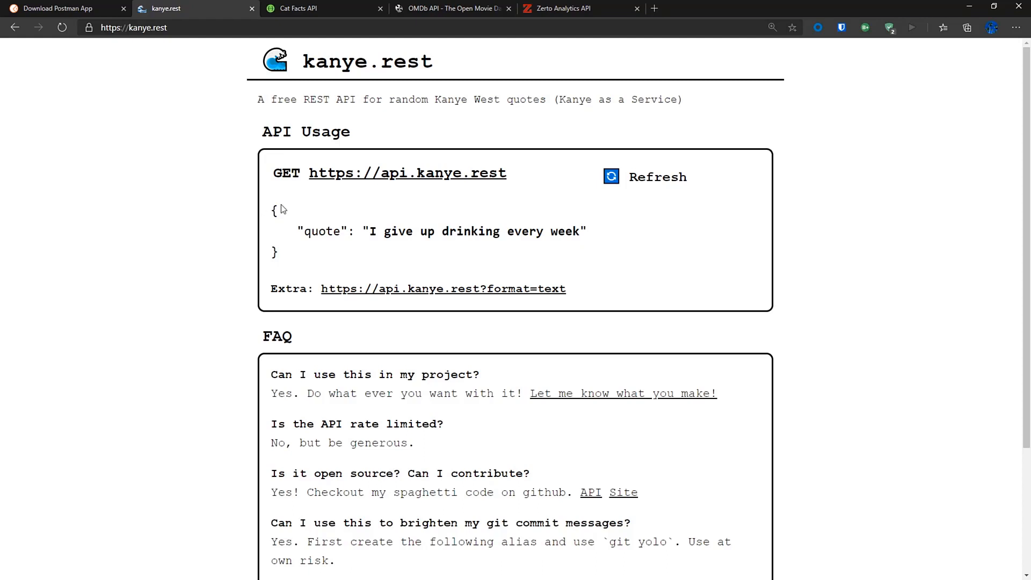
drag(276, 169, 301, 172)
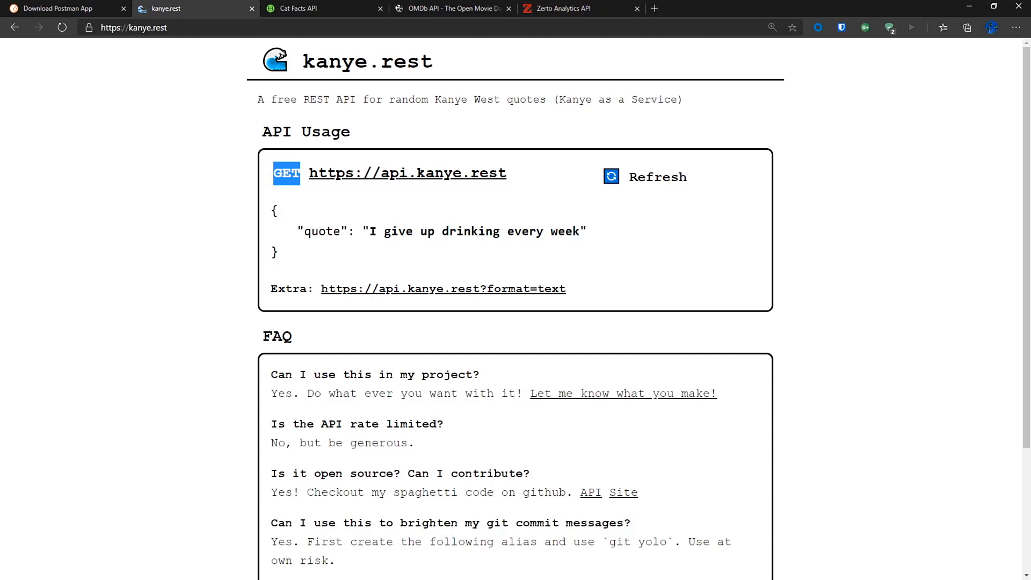
- Switch to Postman and open the KaaS request from the No Auth API Examples collection
key(alt+Tab)
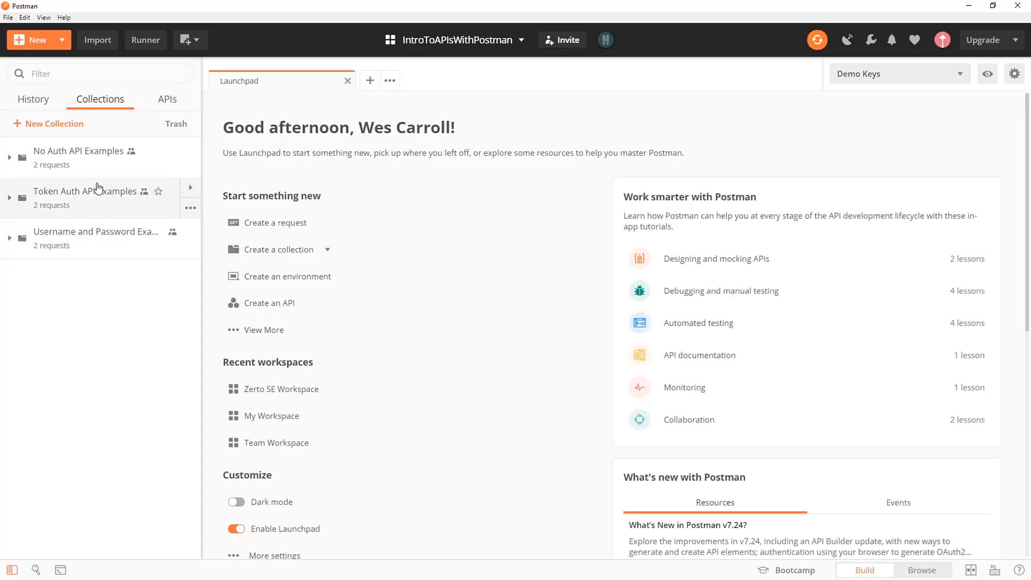
click(9, 158)
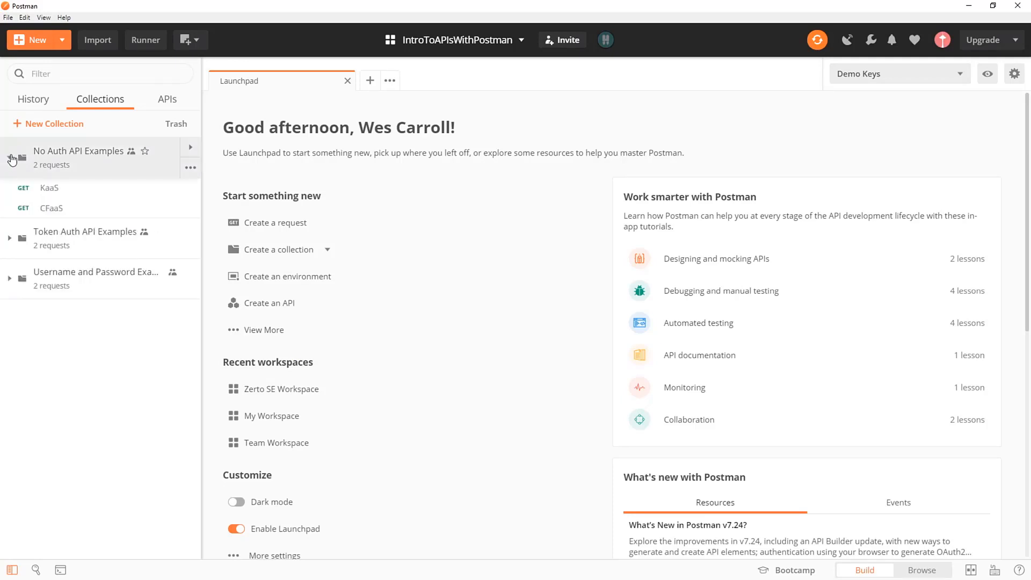
click(58, 192)
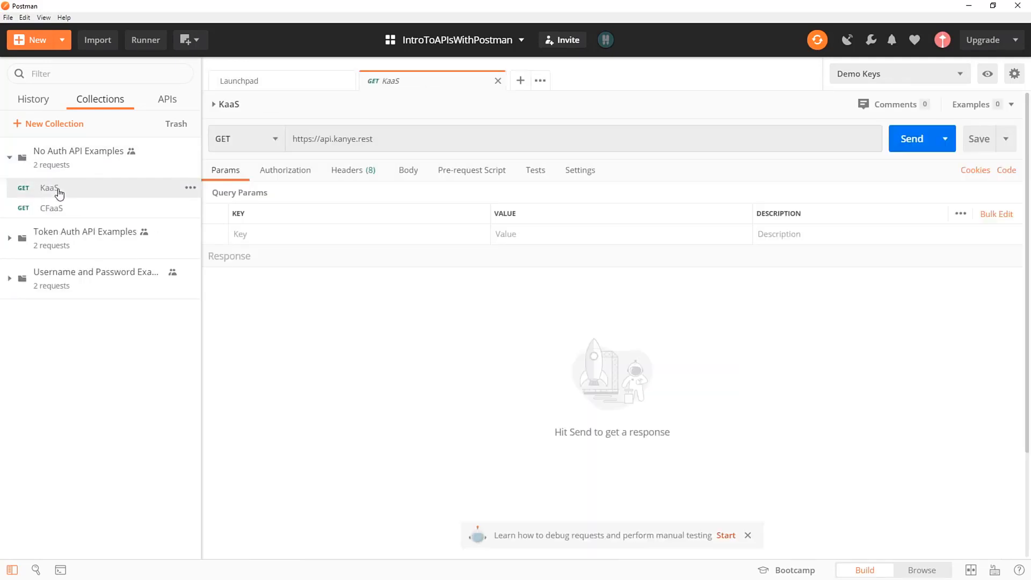
click(277, 141)
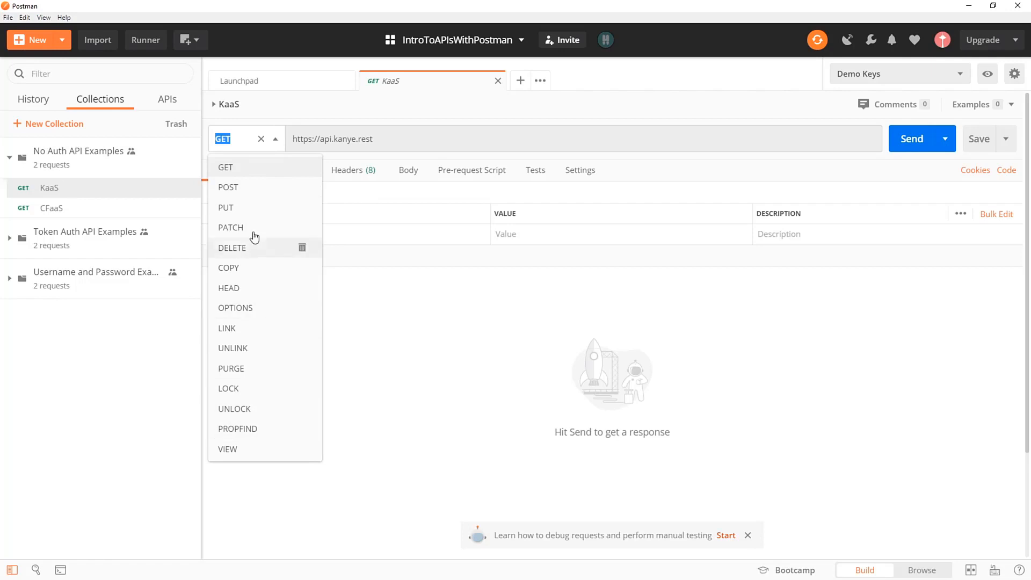
click(248, 171)
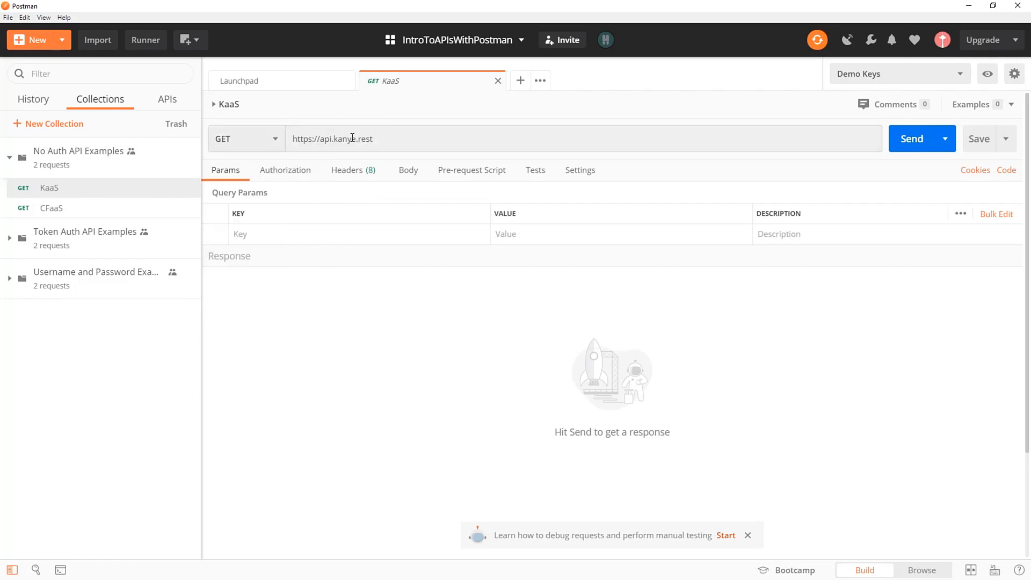
click(399, 139)
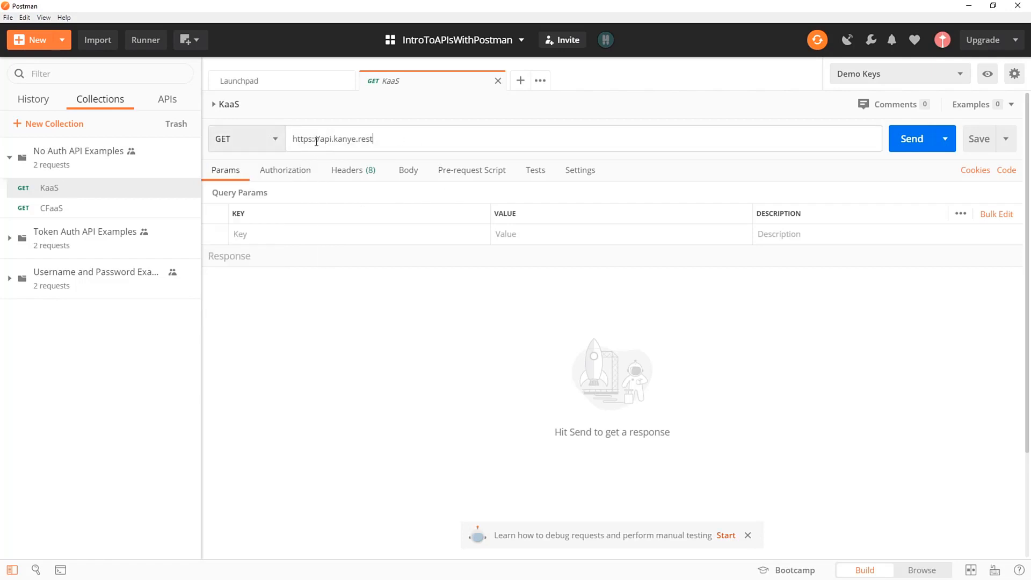
click(895, 141)
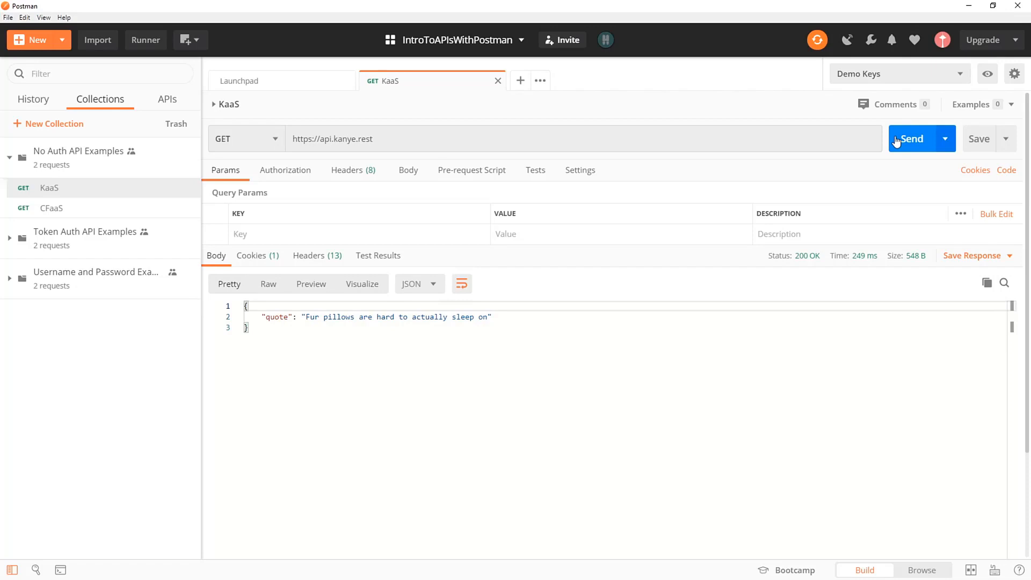
mouse_move(790, 259)
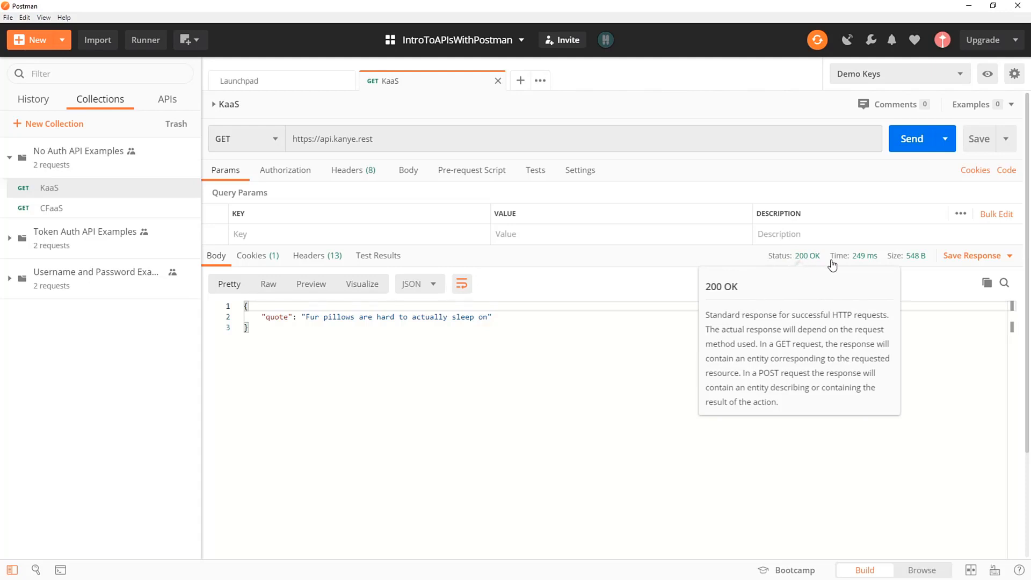
mouse_move(833, 262)
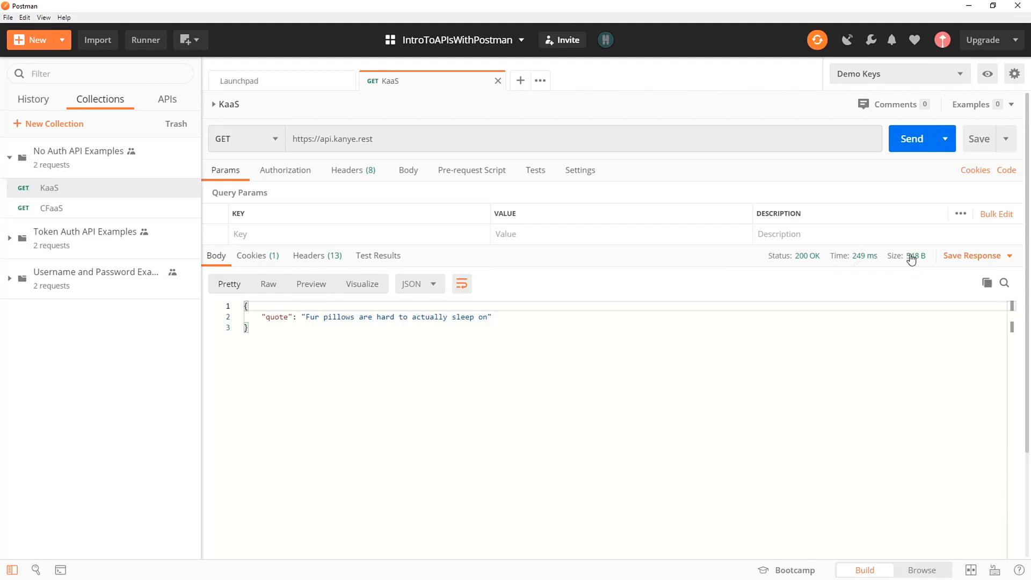
- Display the response body as Text and set its format back to JSON
mouse_move(912, 257)
click(435, 287)
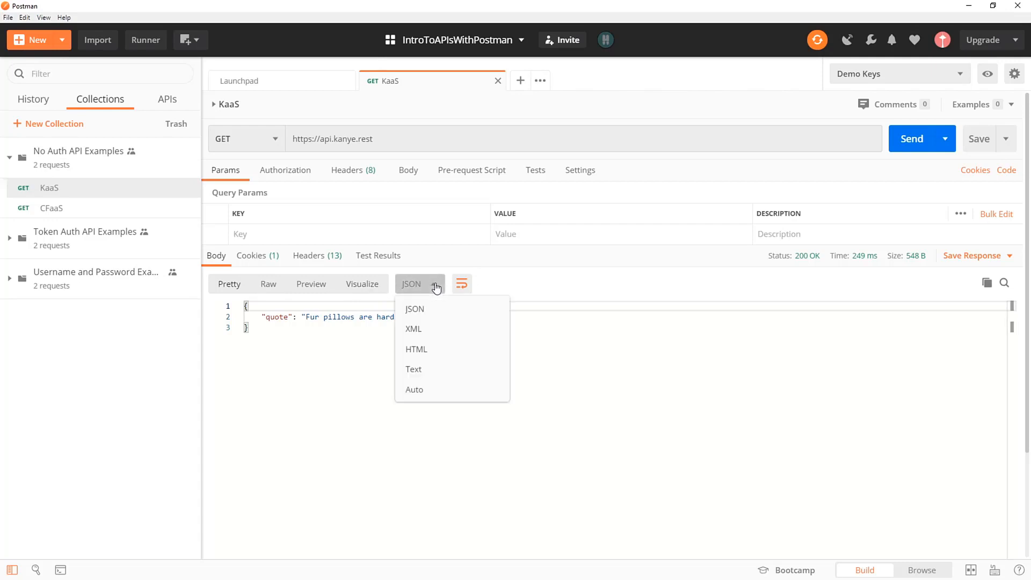
click(414, 368)
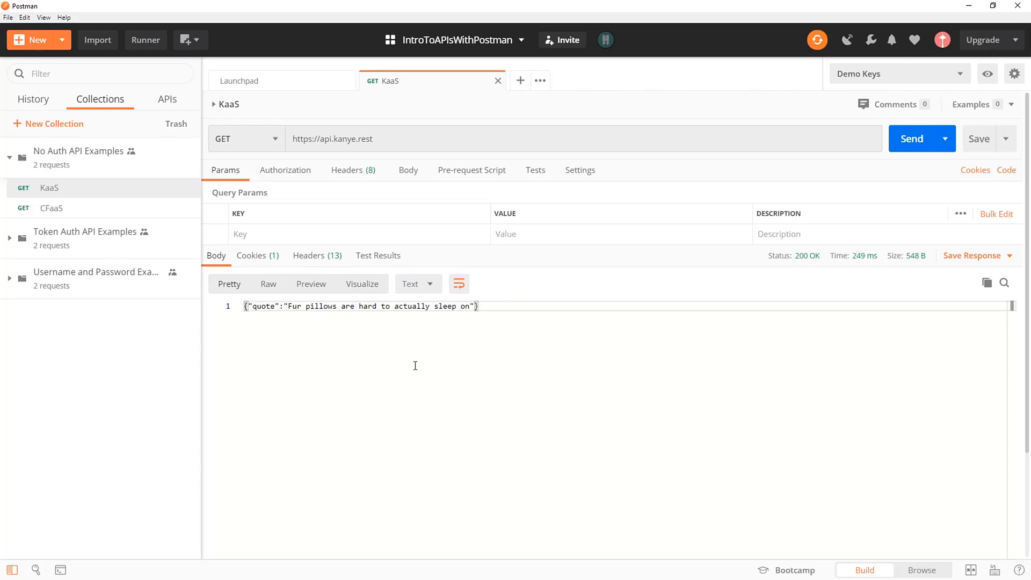
click(432, 285)
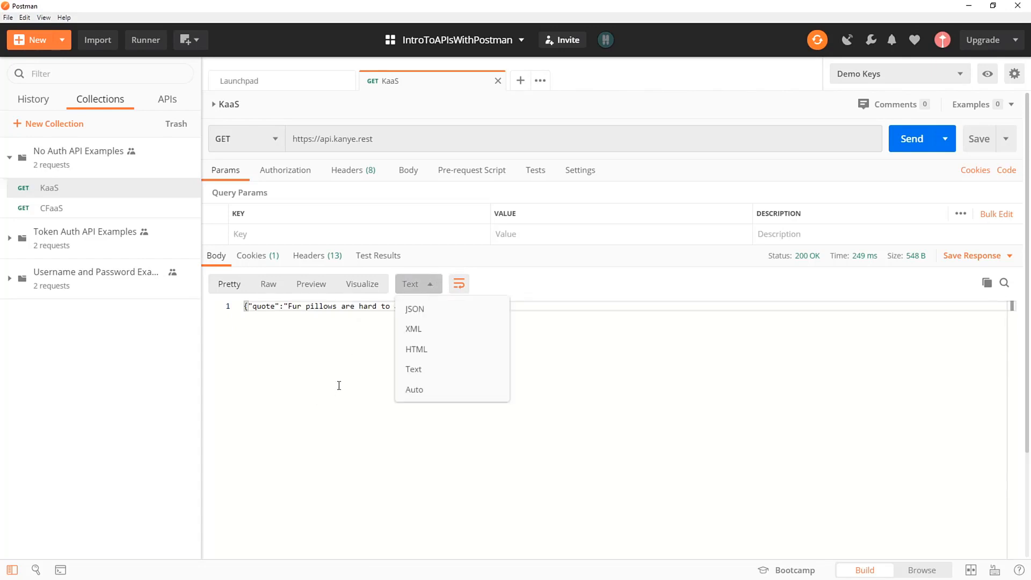
click(445, 311)
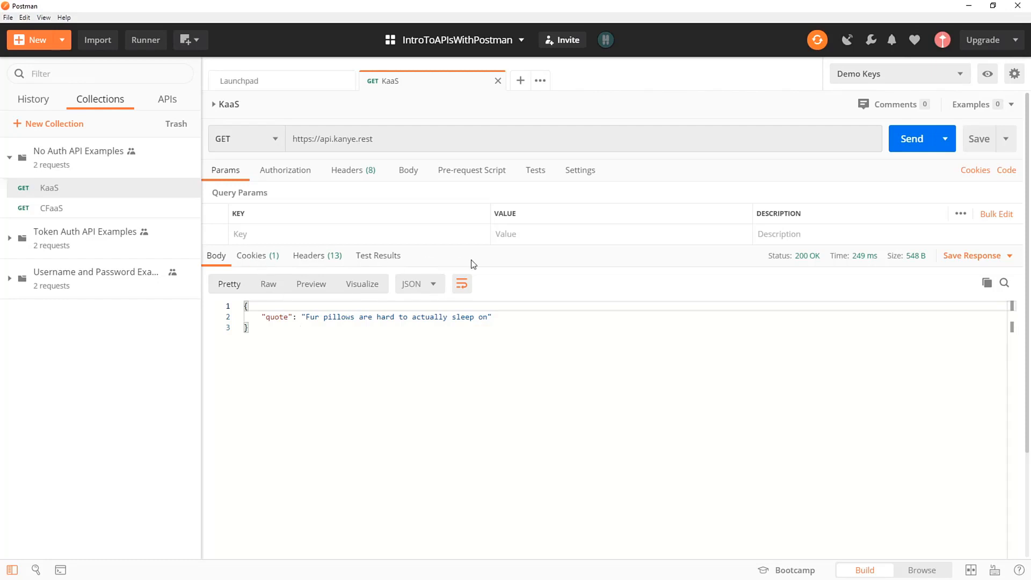
- Examine the response's cookies, headers and test results, and return to the response body
click(261, 260)
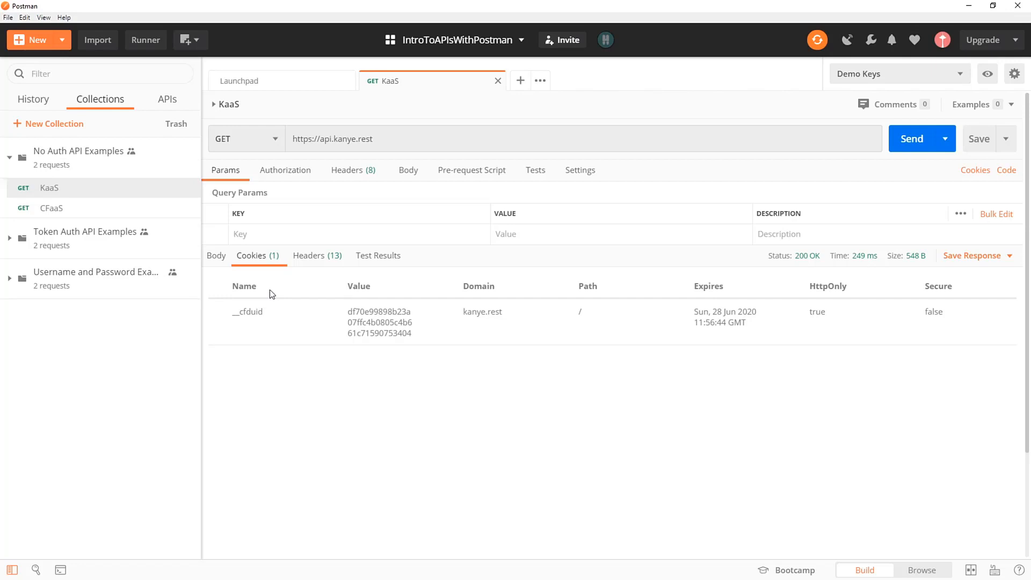
click(329, 261)
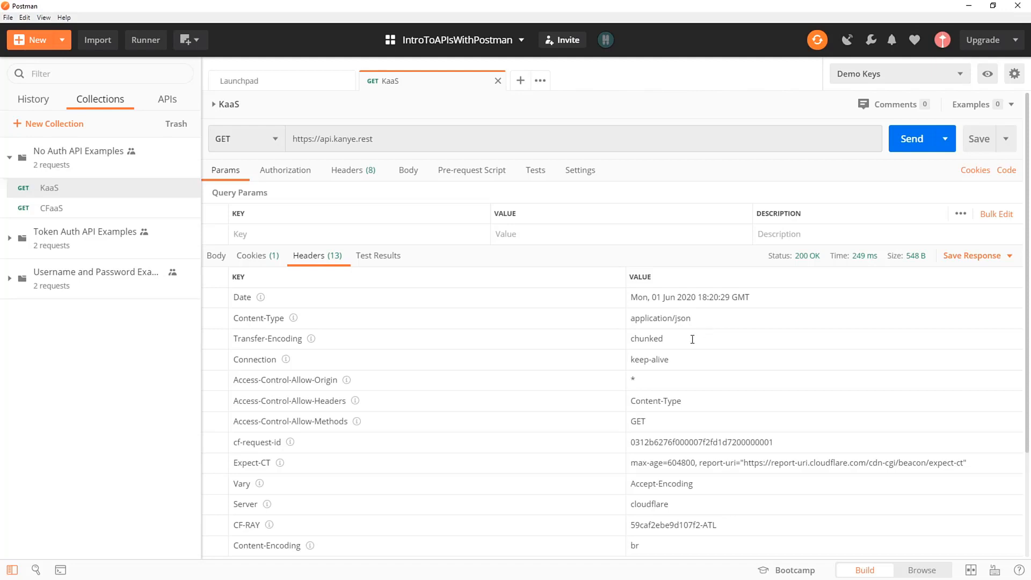
scroll(442, 446, down, 1)
scroll(442, 446, up, 1)
click(383, 256)
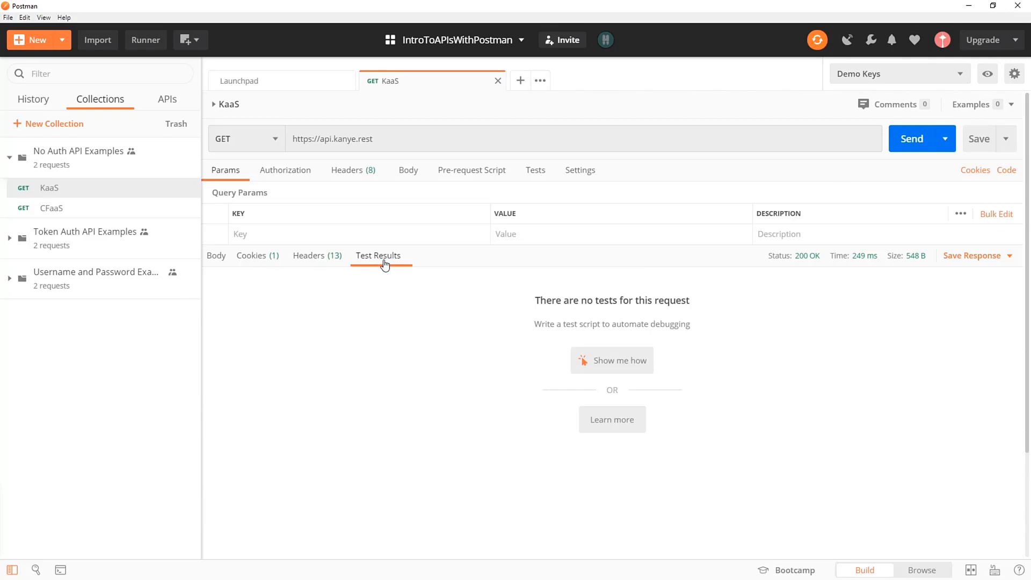
click(220, 260)
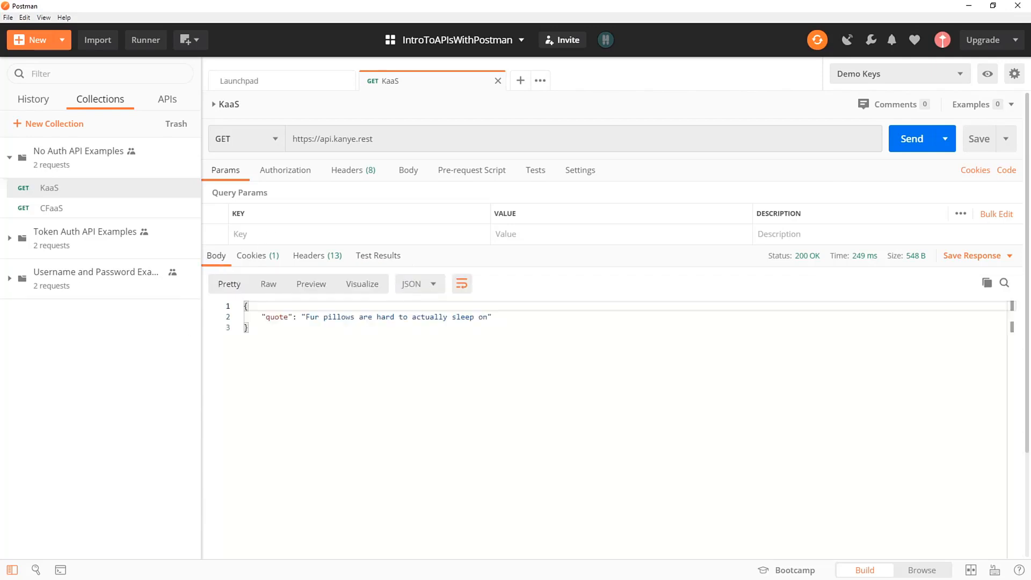
- Switch to the kanye.rest page in the browser and examine the format=text parameter of the Extra URL
key(alt+Tab)
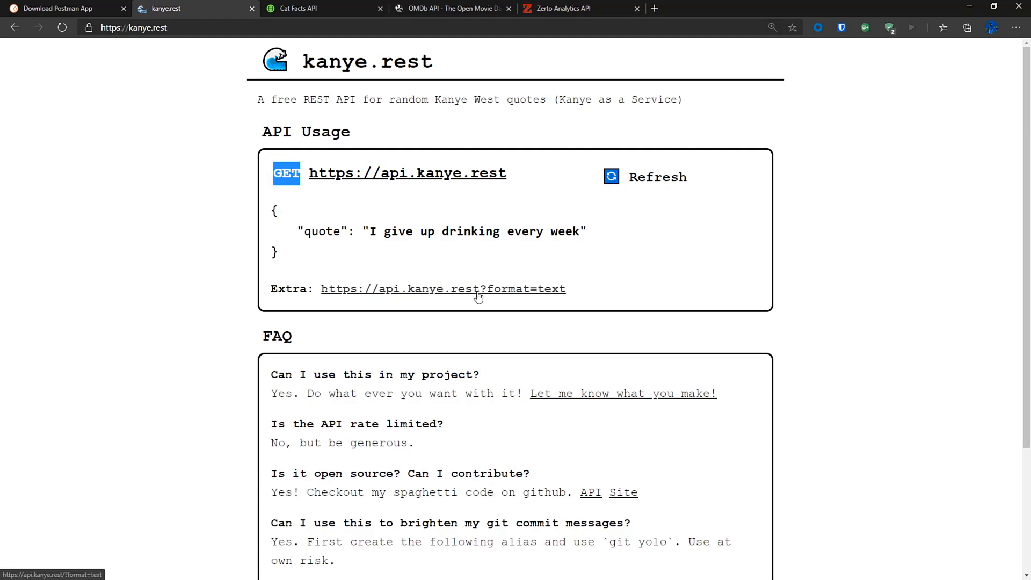
drag(571, 292, 488, 290)
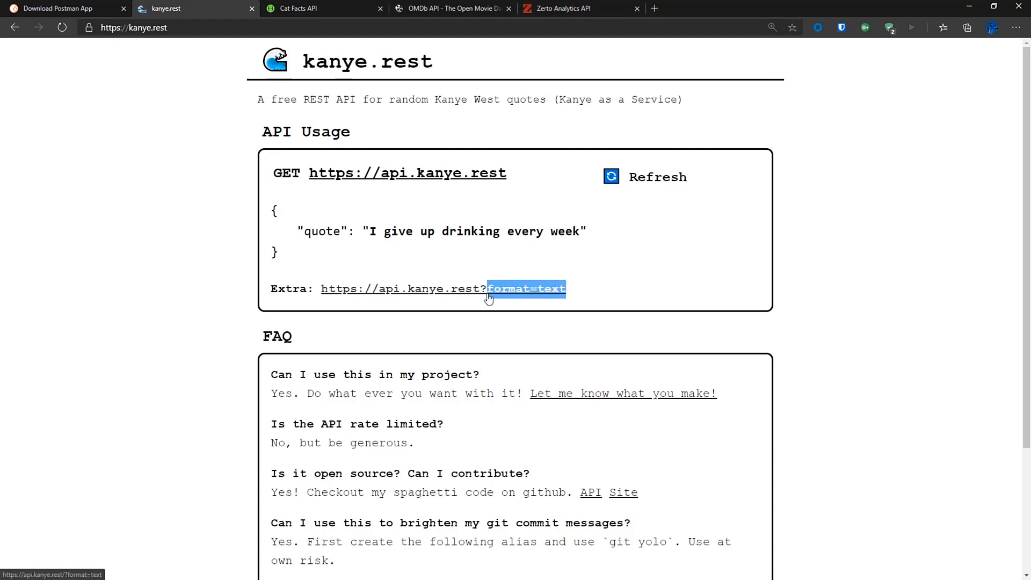
click(584, 292)
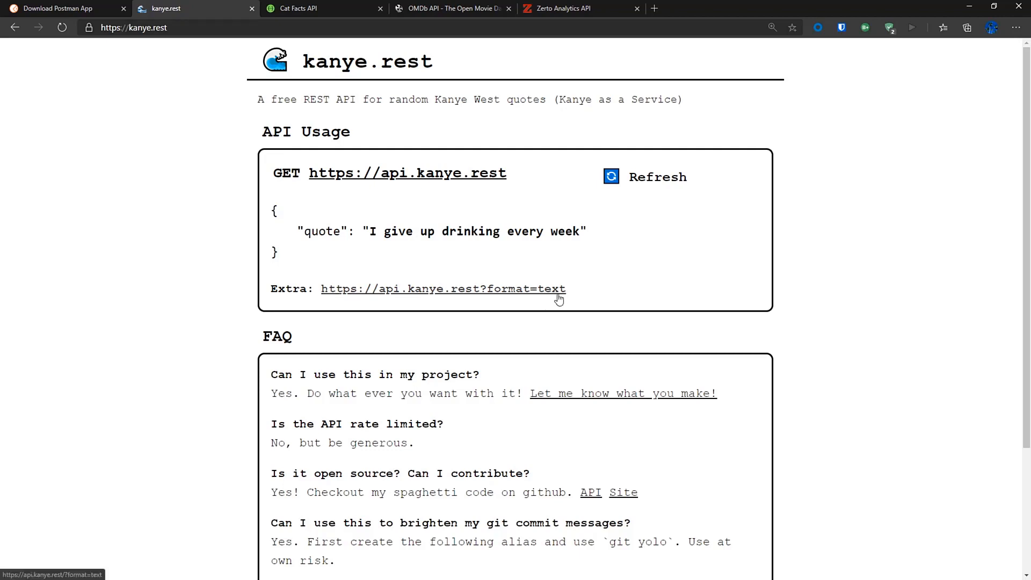
- Copy ?format=text from the Extra URL on the kanye.rest page, switch to Postman and append it to the KaaS request URL
drag(571, 292, 484, 304)
key(ctrl+c)
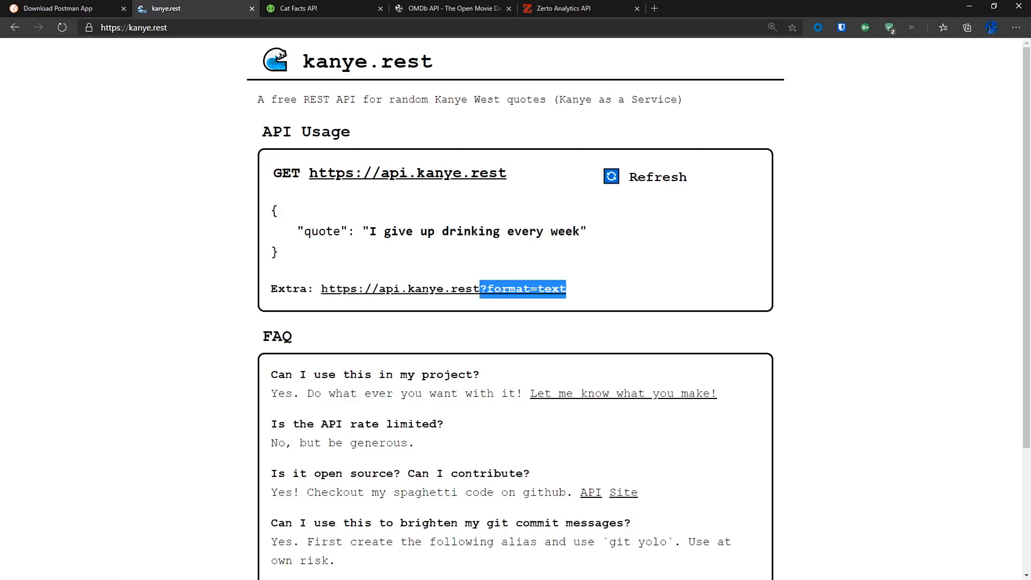
key(alt+Tab)
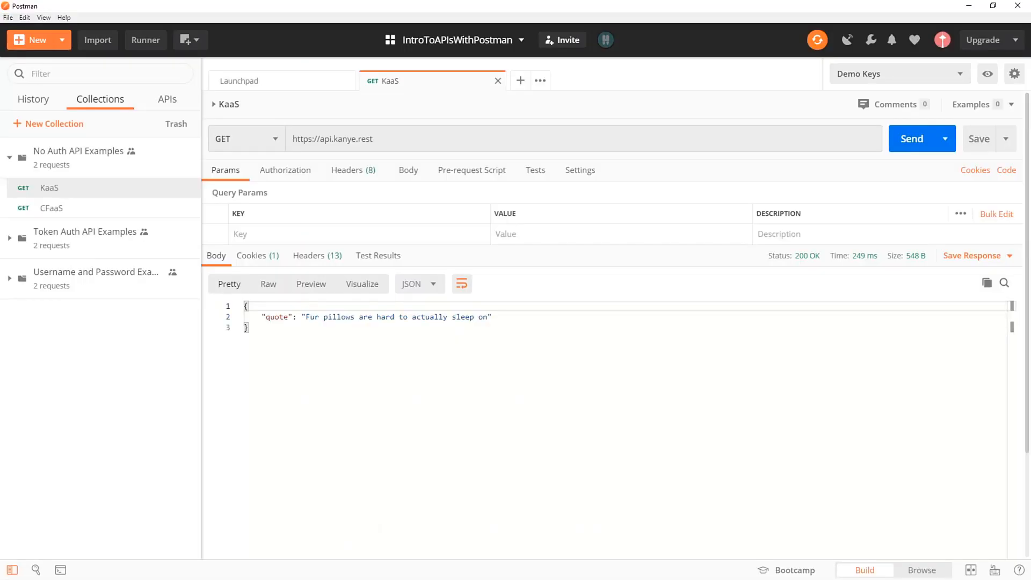
click(386, 140)
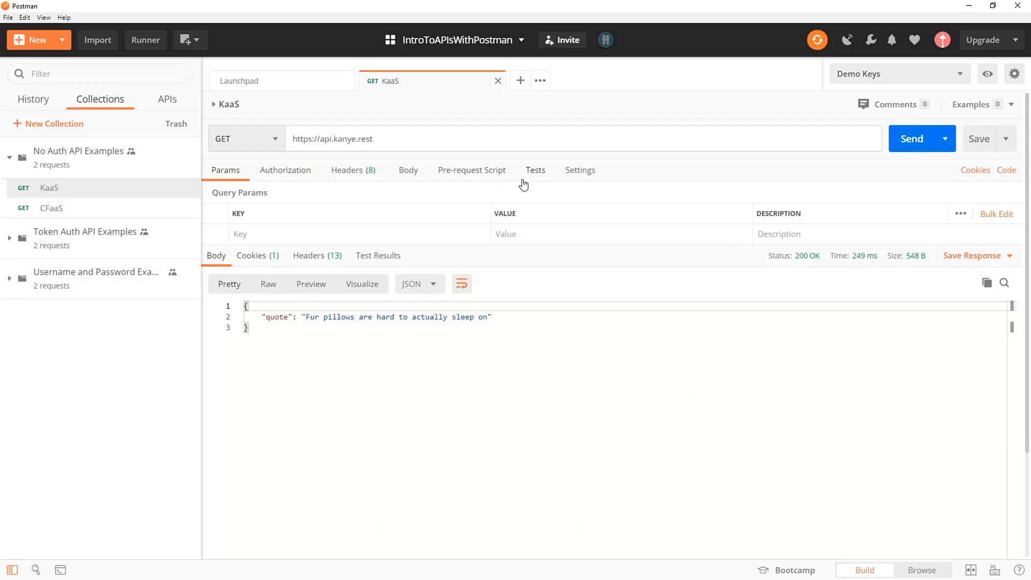
key(ctrl+v)
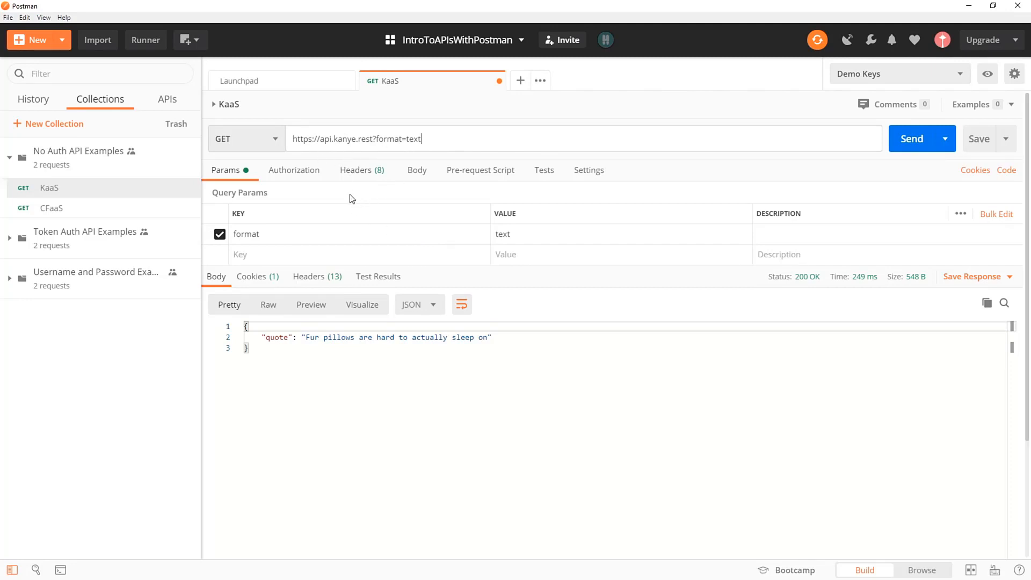
- Send the KaaS request with the format=text parameter and check the Content-Type in the response headers
click(913, 142)
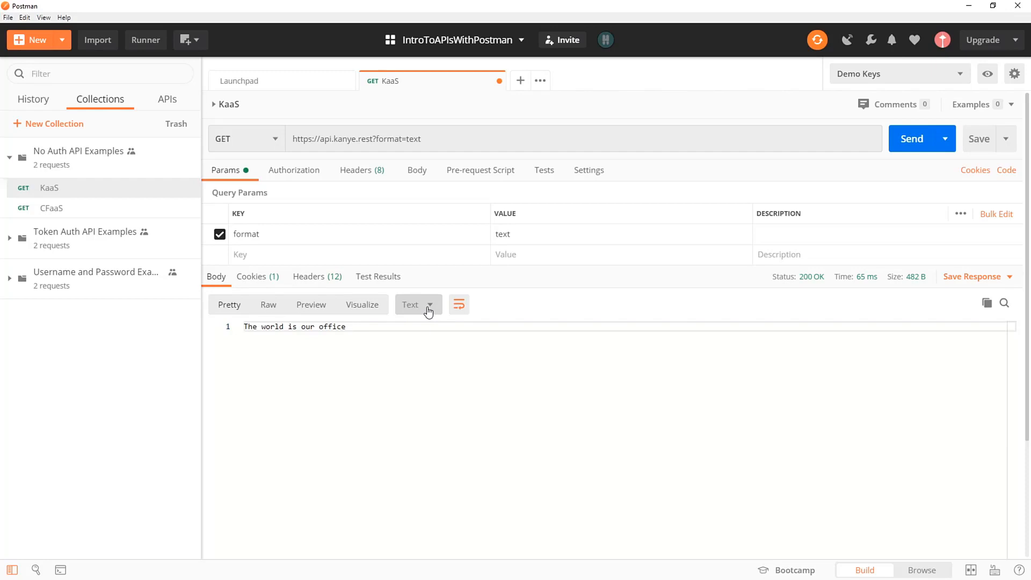
click(309, 282)
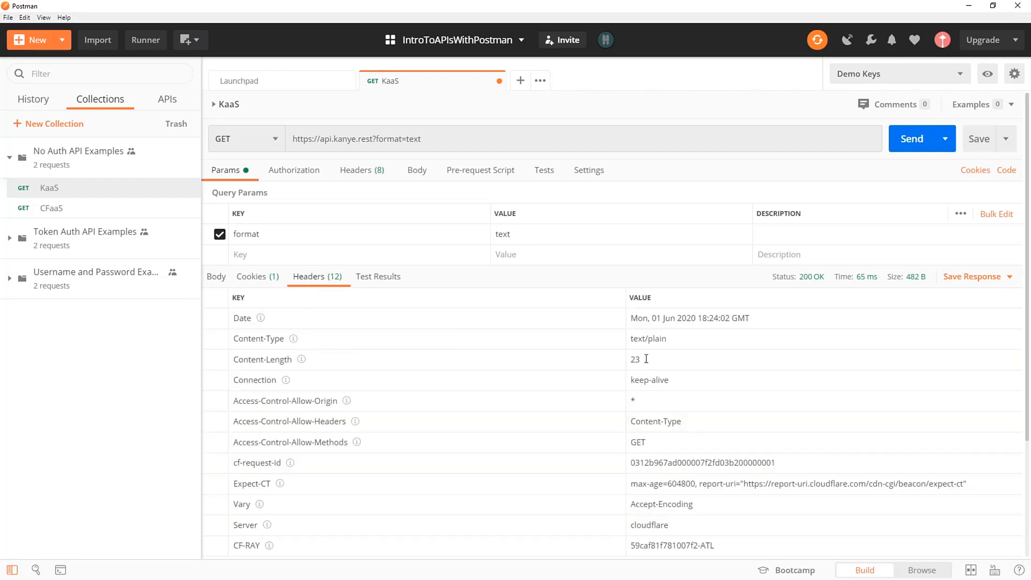
drag(675, 341, 631, 346)
- Switch to the Cat Facts API page in the browser and expand its GET /breeds endpoint
key(alt+Tab)
key(alt+Tab)
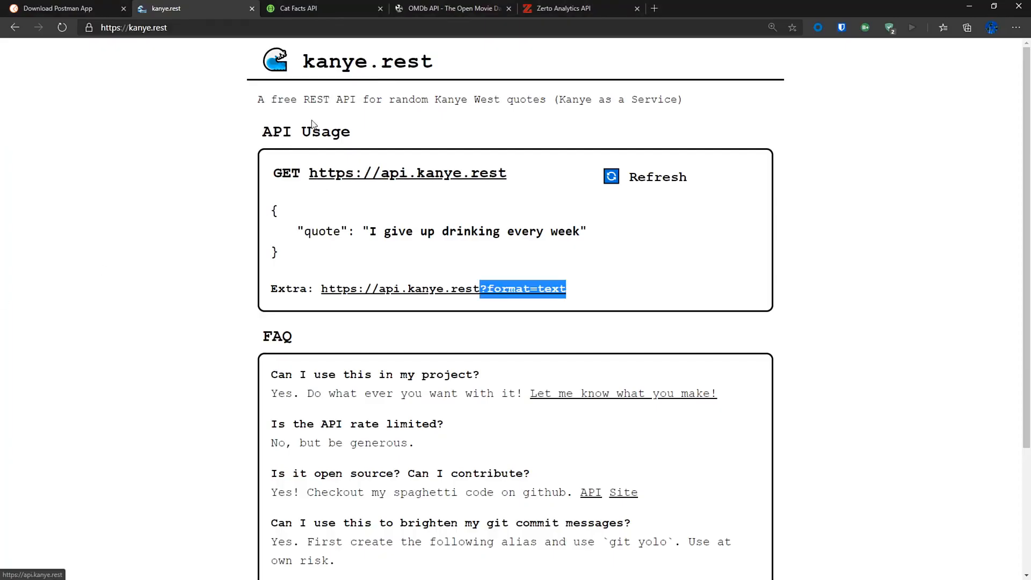
click(310, 9)
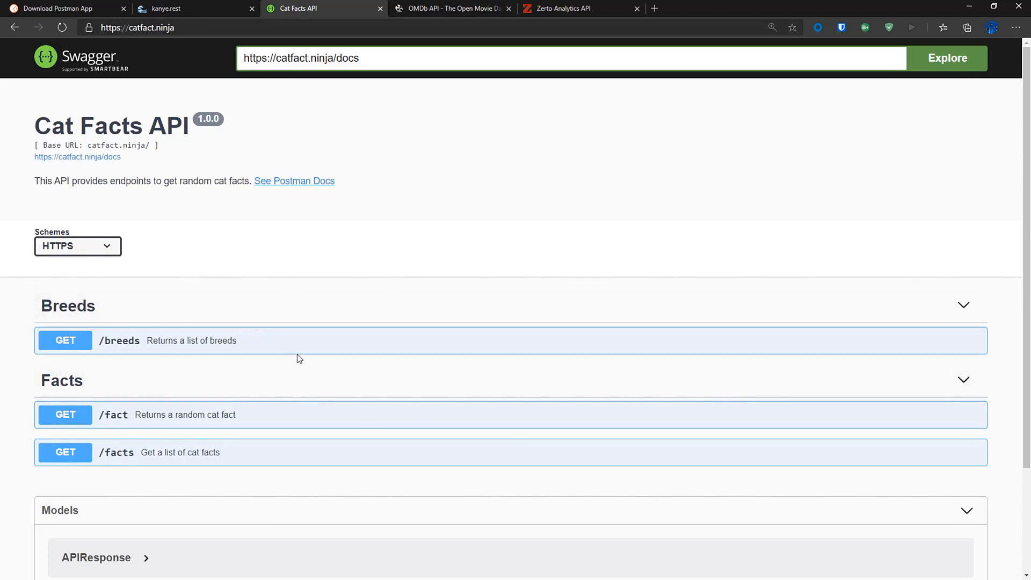
scroll(217, 367, down, 1)
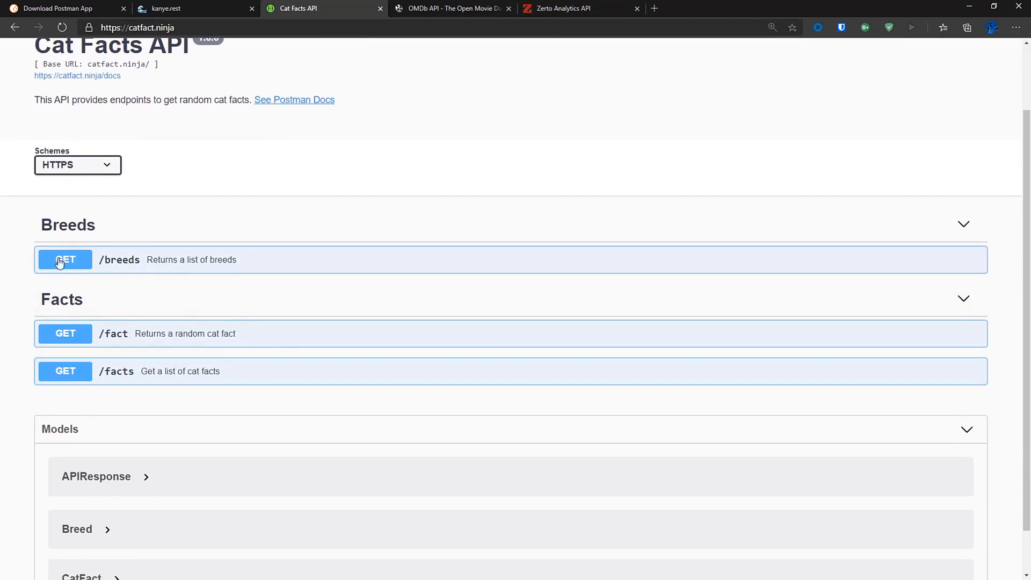
click(183, 263)
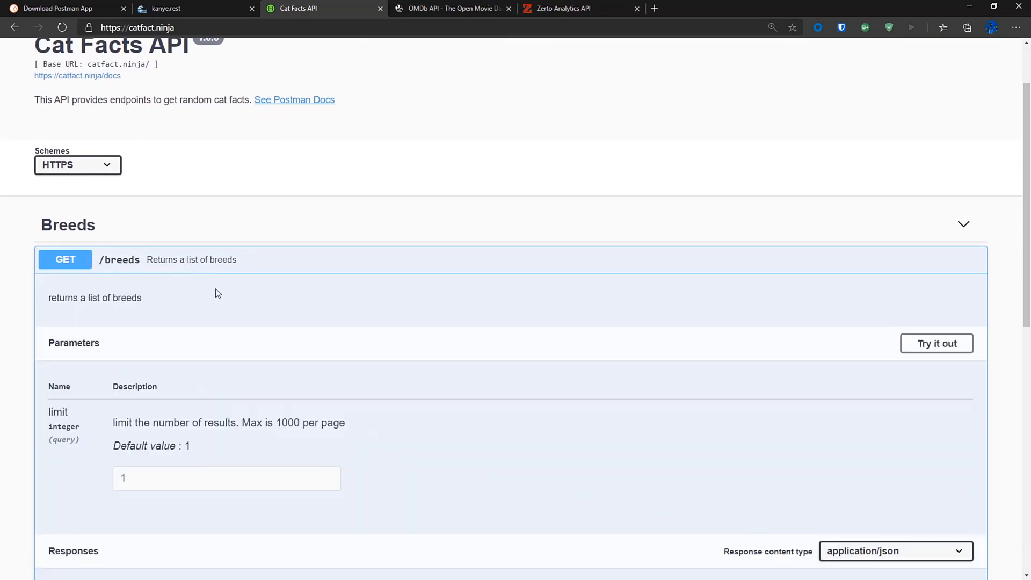
- Examine the /breeds endpoint's limit parameter, available response content types and example response
scroll(217, 293, down, 2)
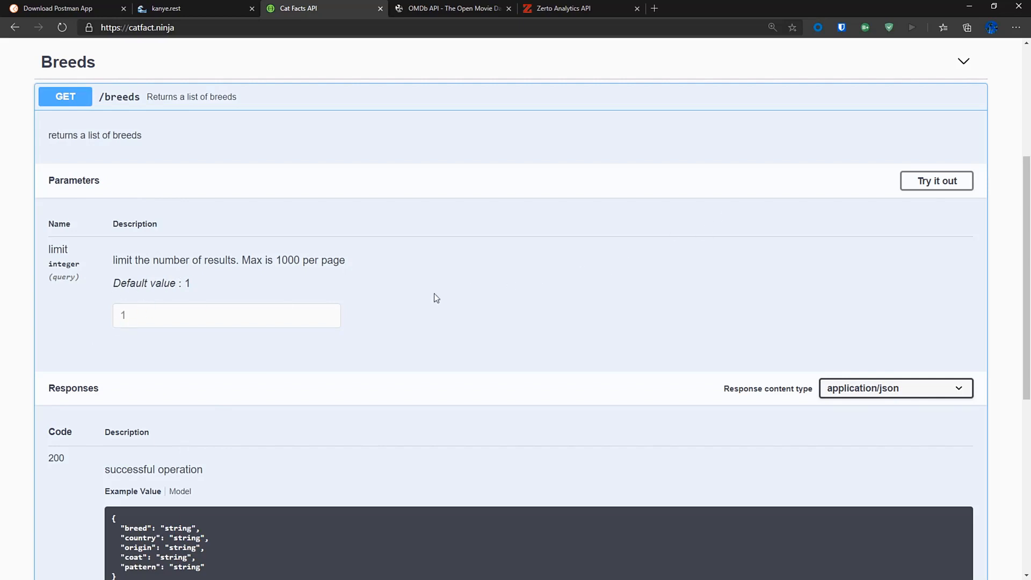
scroll(294, 403, down, 2)
scroll(294, 406, down, 3)
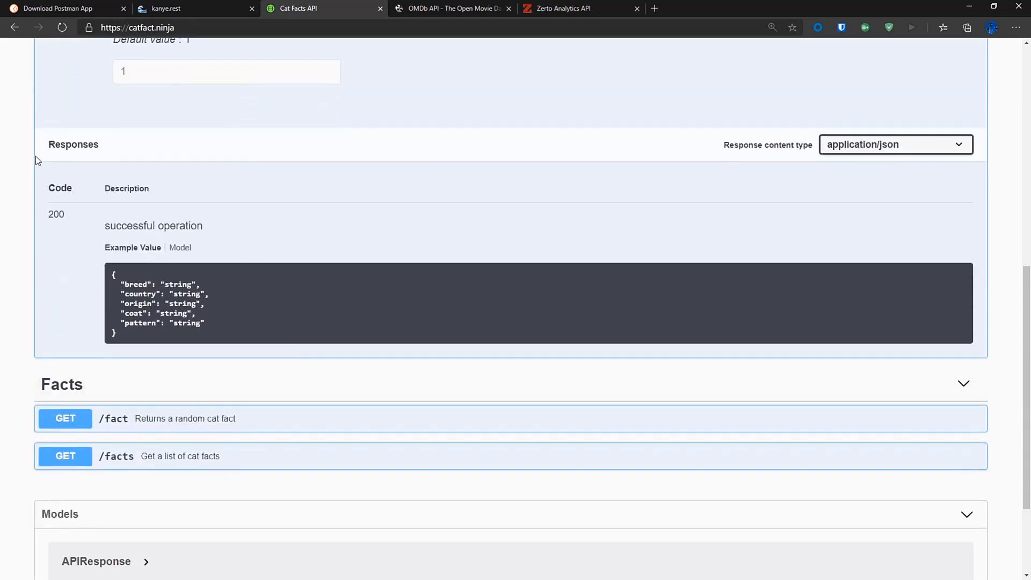
drag(49, 145, 128, 153)
click(124, 150)
click(946, 151)
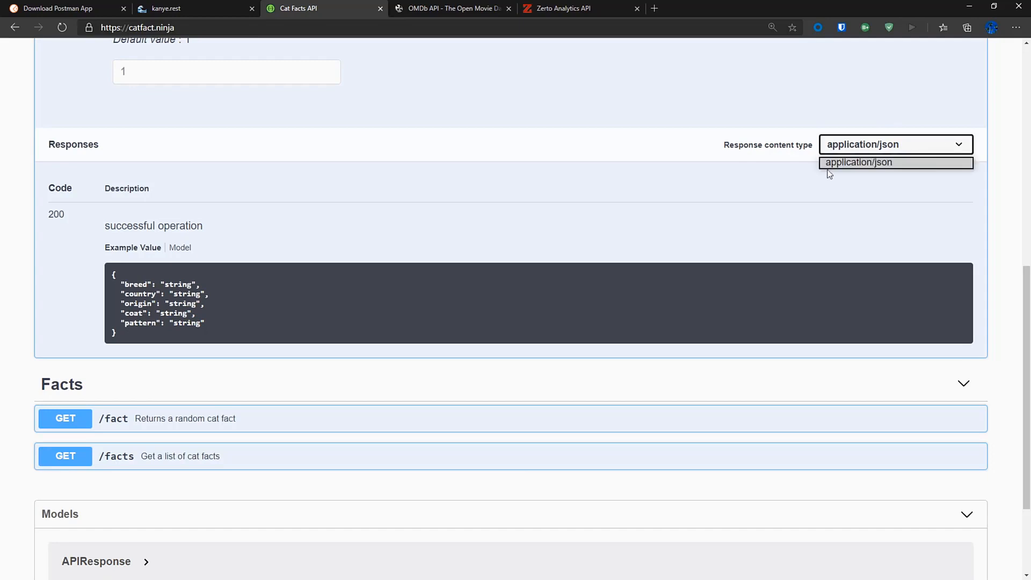
click(400, 196)
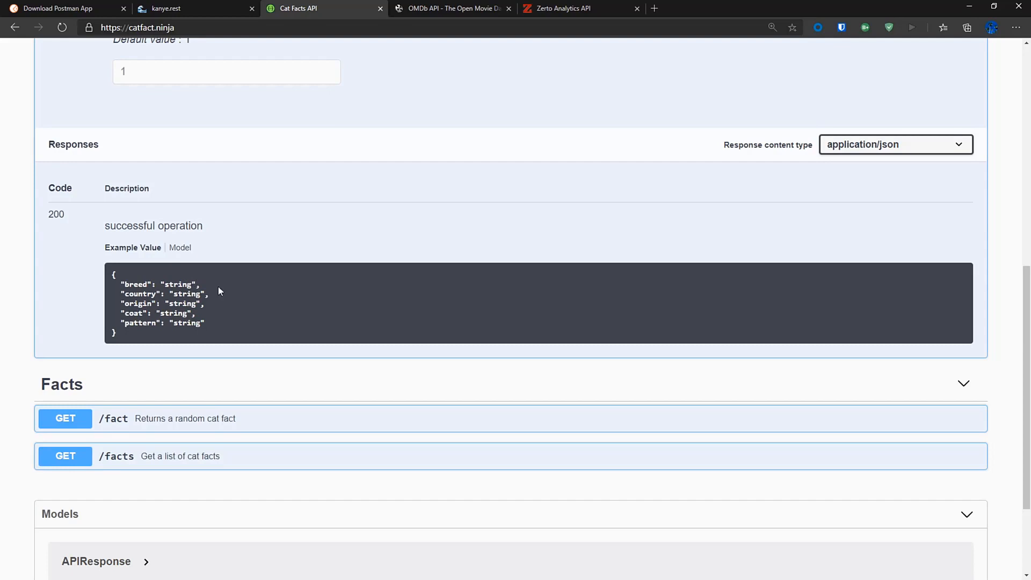
- Try out the /breeds endpoint with limit set to 3 and execute the call
scroll(382, 341, up, 5)
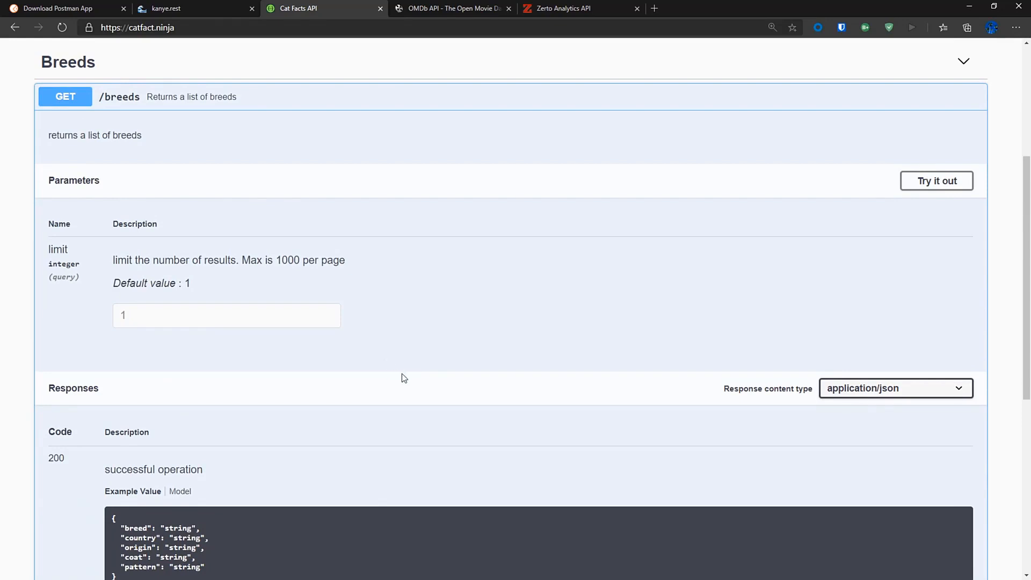
click(927, 186)
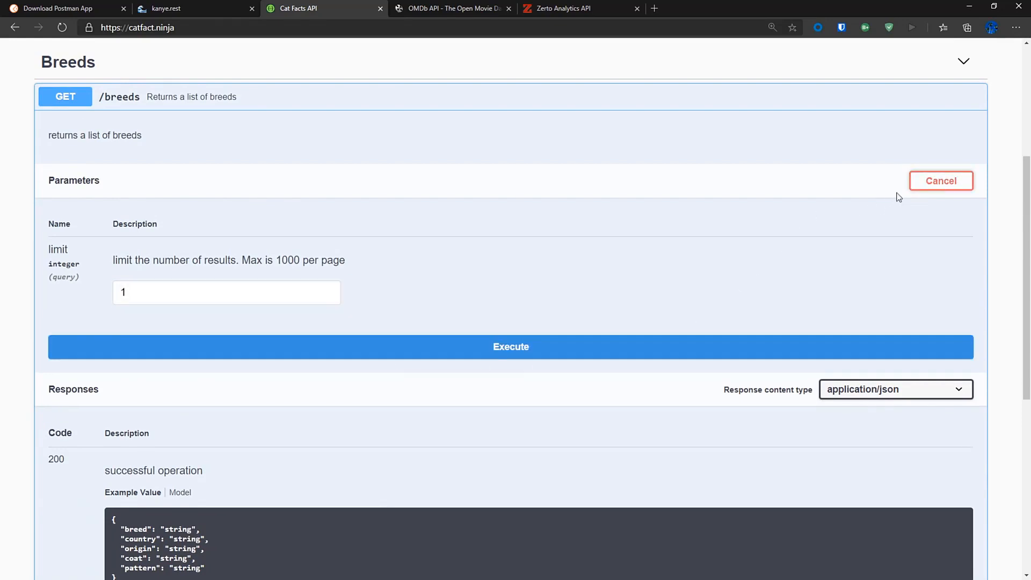
drag(204, 287, 92, 275)
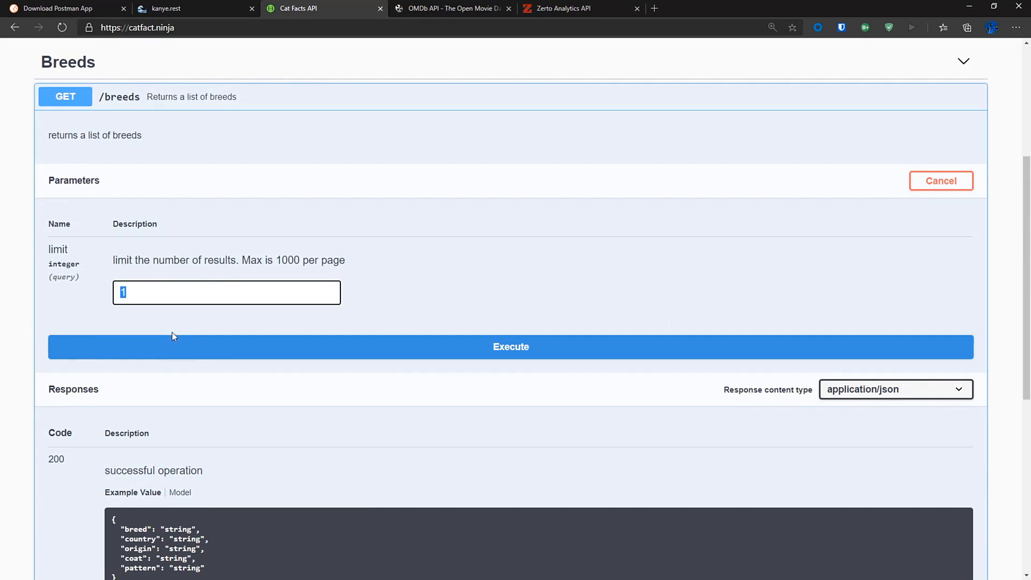
text(3)
click(515, 343)
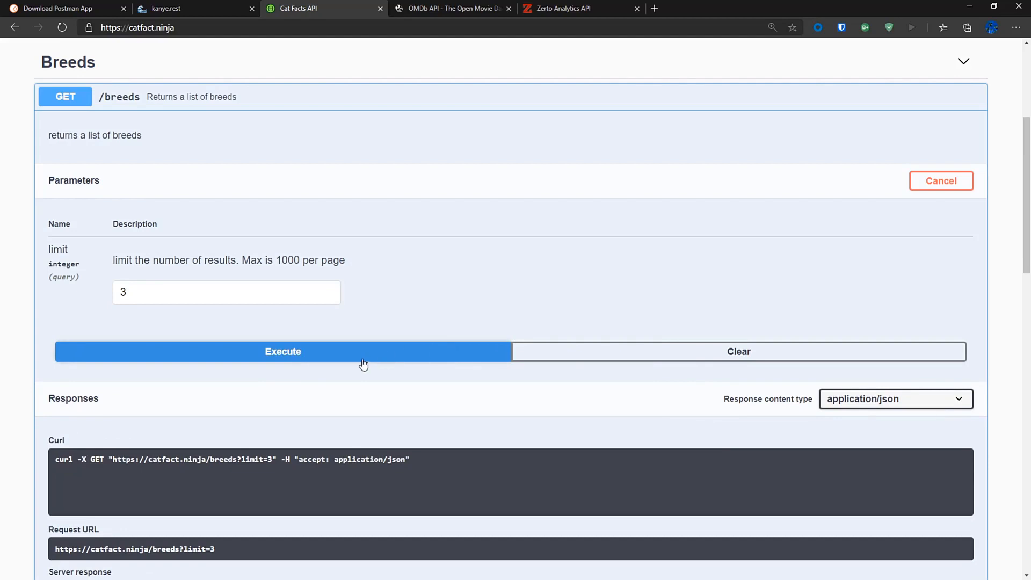
scroll(387, 362, down, 5)
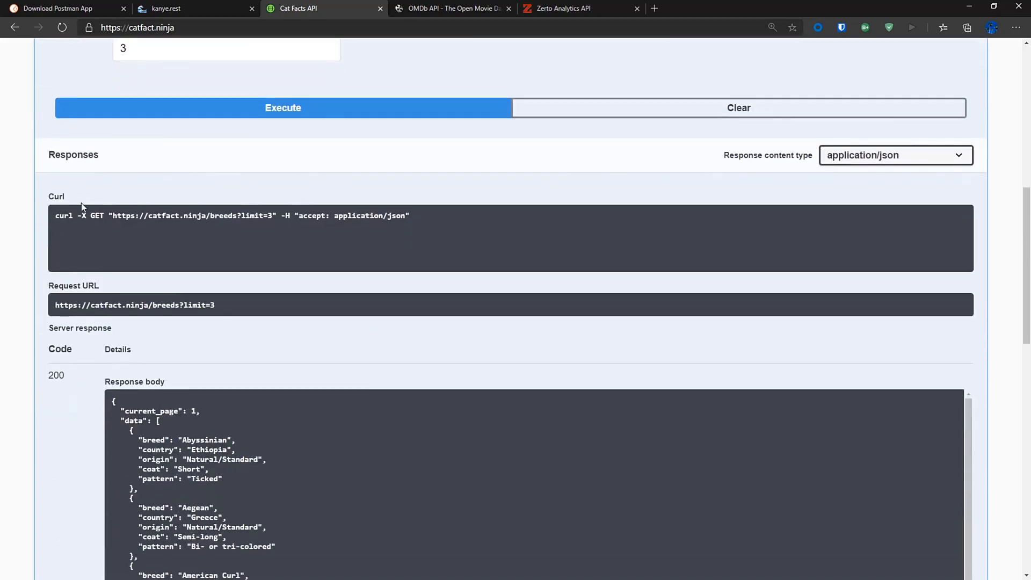
triple_click(55, 216)
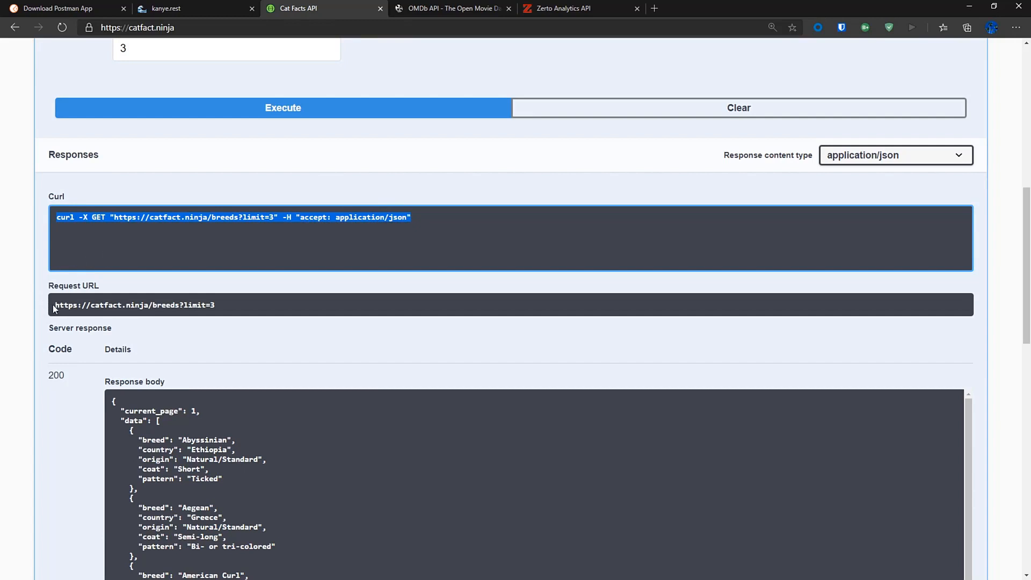
drag(56, 305, 269, 313)
key(ctrl+c)
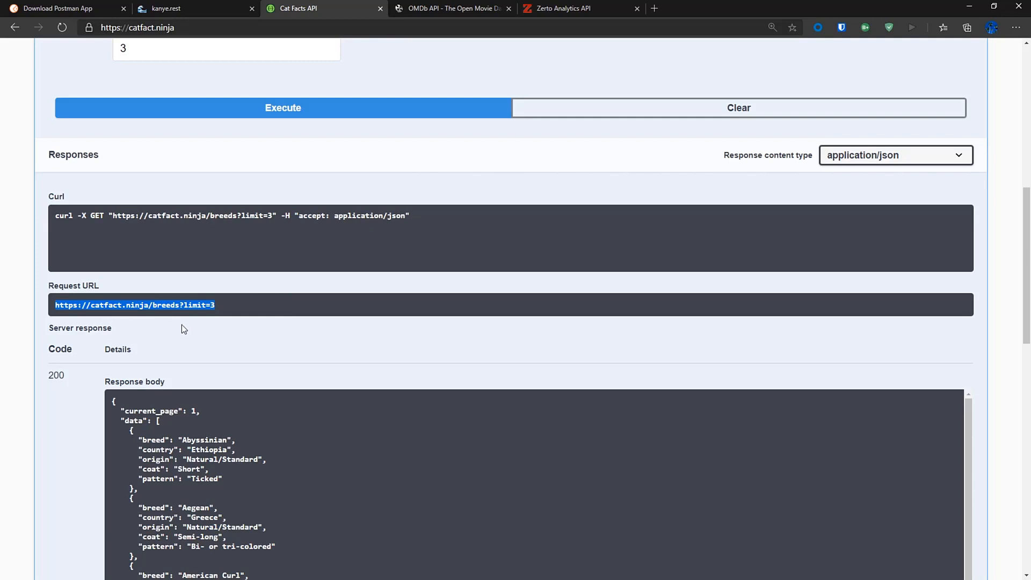
- Examine the /breeds call's response body, paging fields and response headers
scroll(196, 333, down, 5)
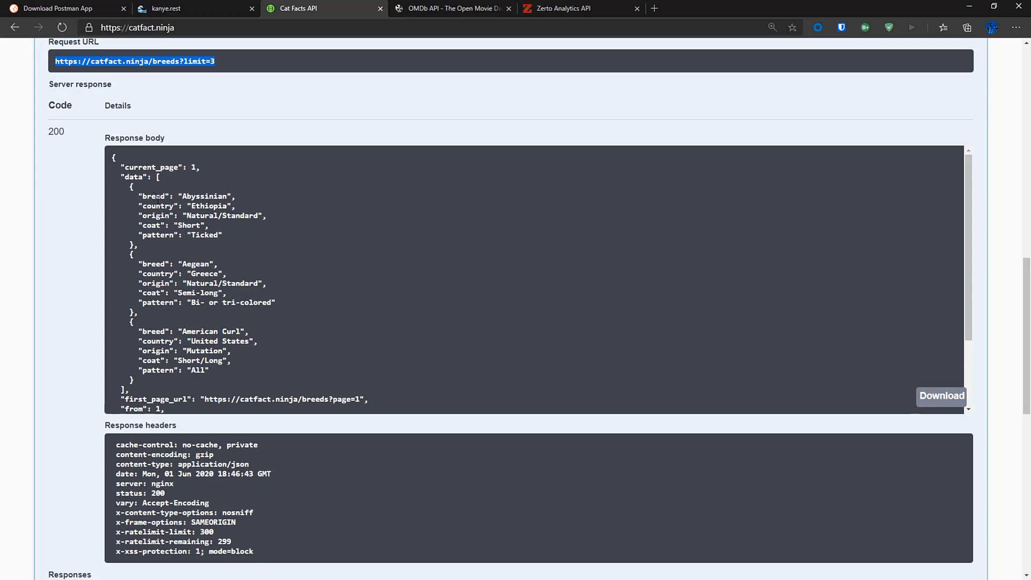
scroll(160, 259, down, 1)
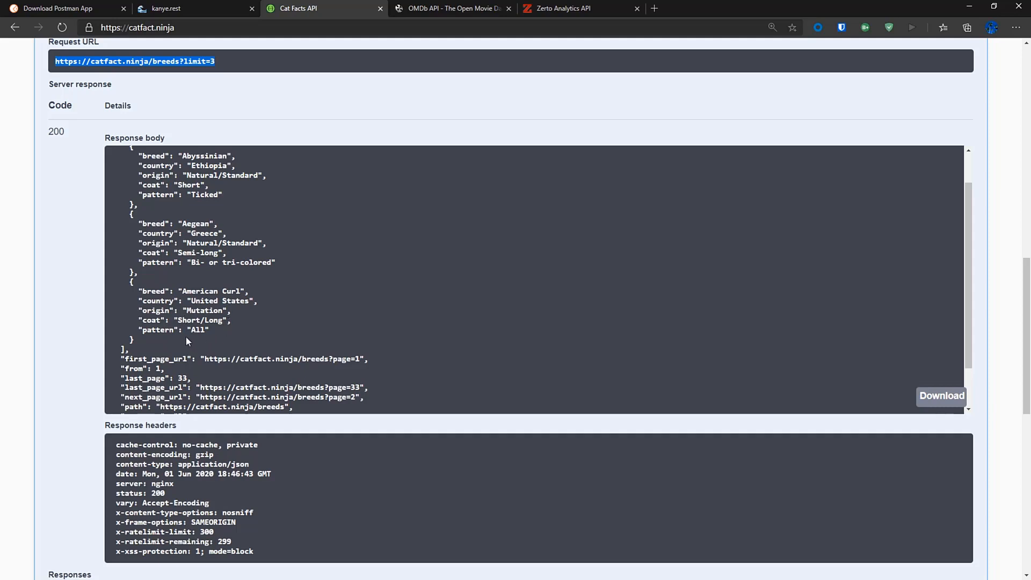
scroll(406, 360, down, 2)
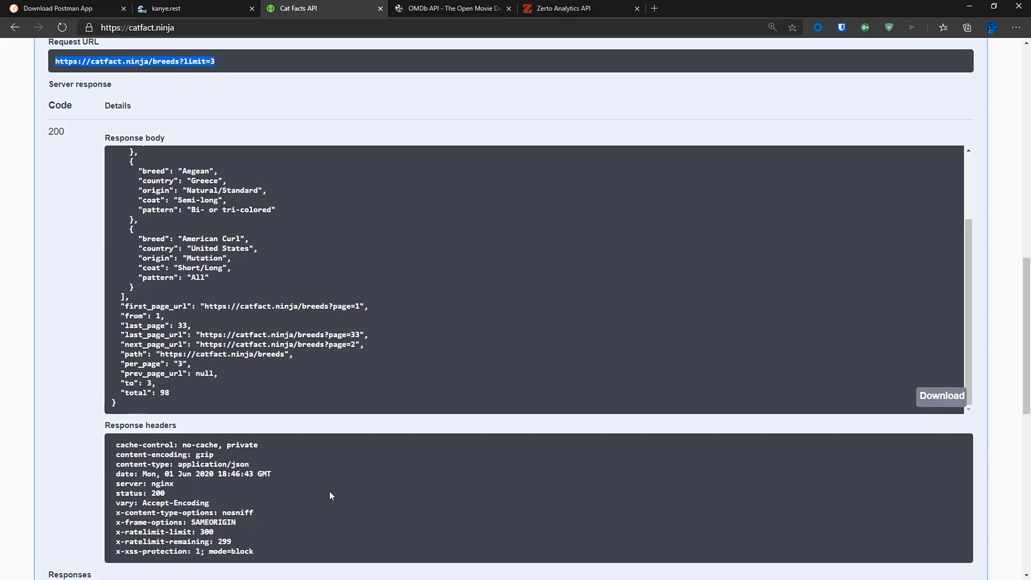
scroll(330, 494, down, 2)
scroll(328, 488, down, 1)
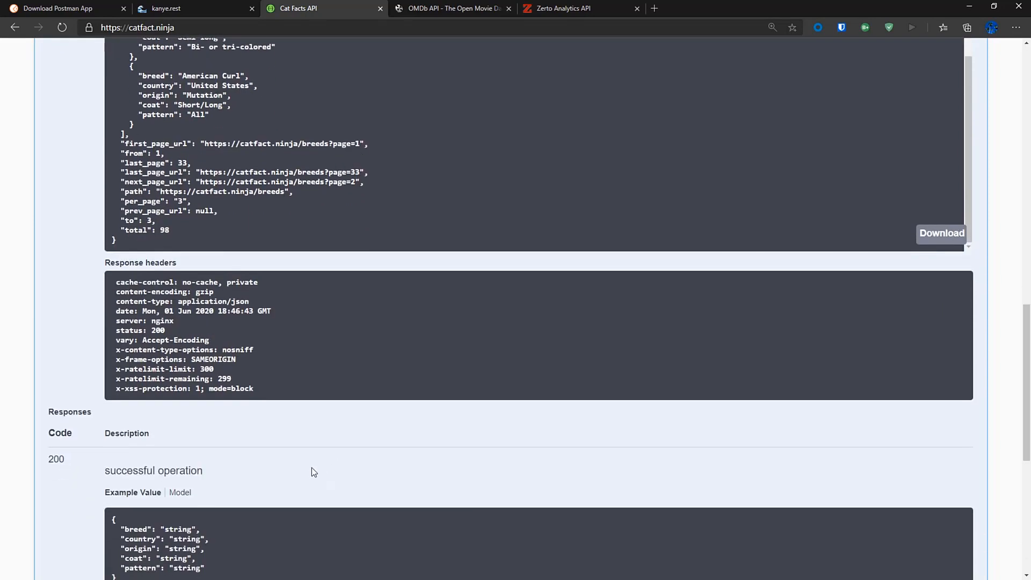
scroll(305, 338, up, 3)
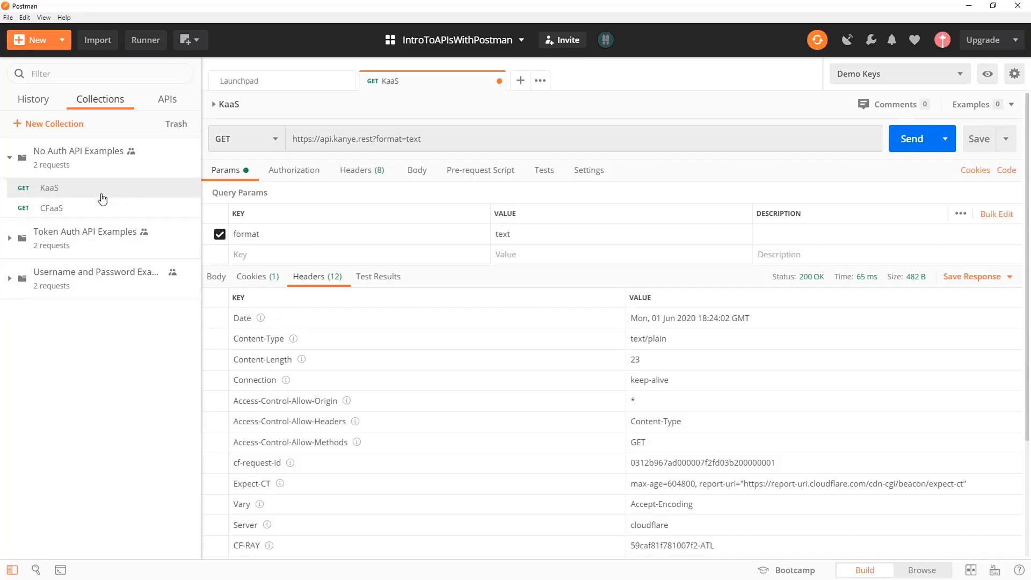
click(73, 213)
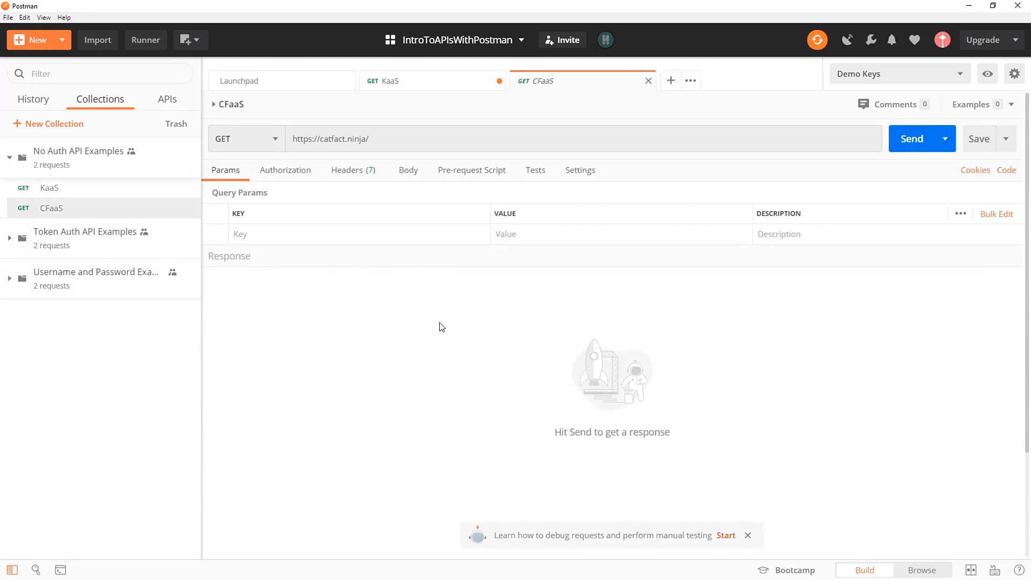
click(391, 140)
key(ctrl+a)
key(ctrl+v)
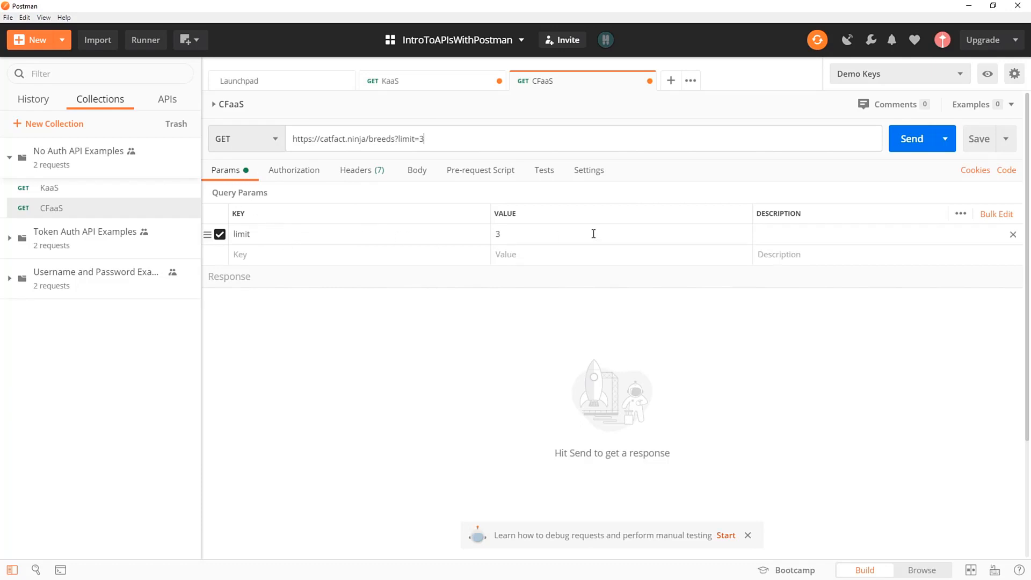
- Send the CFaaS request and read through the full JSON response body
click(915, 140)
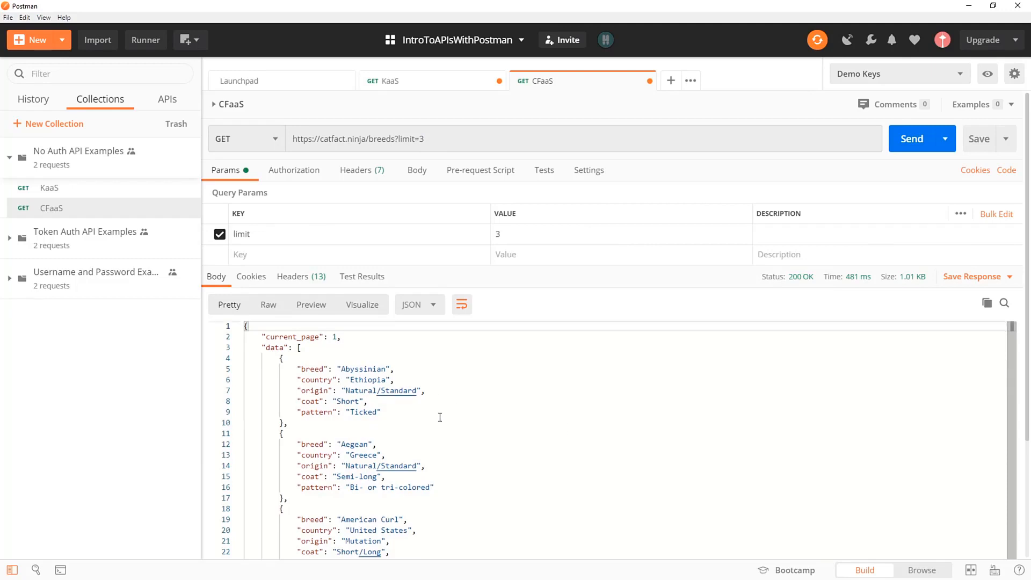
scroll(440, 418, down, 1)
scroll(440, 418, down, 2)
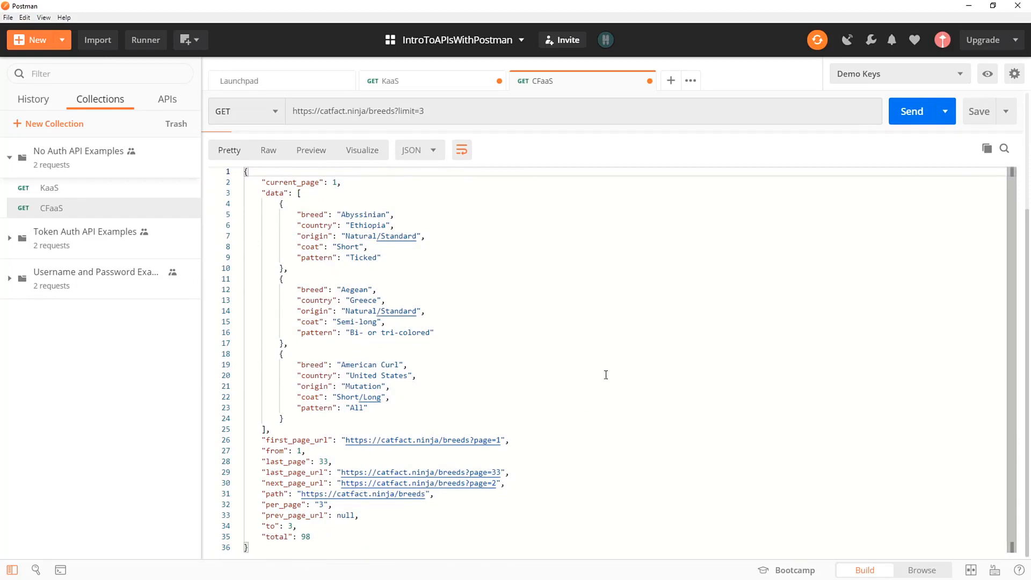
scroll(607, 375, up, 3)
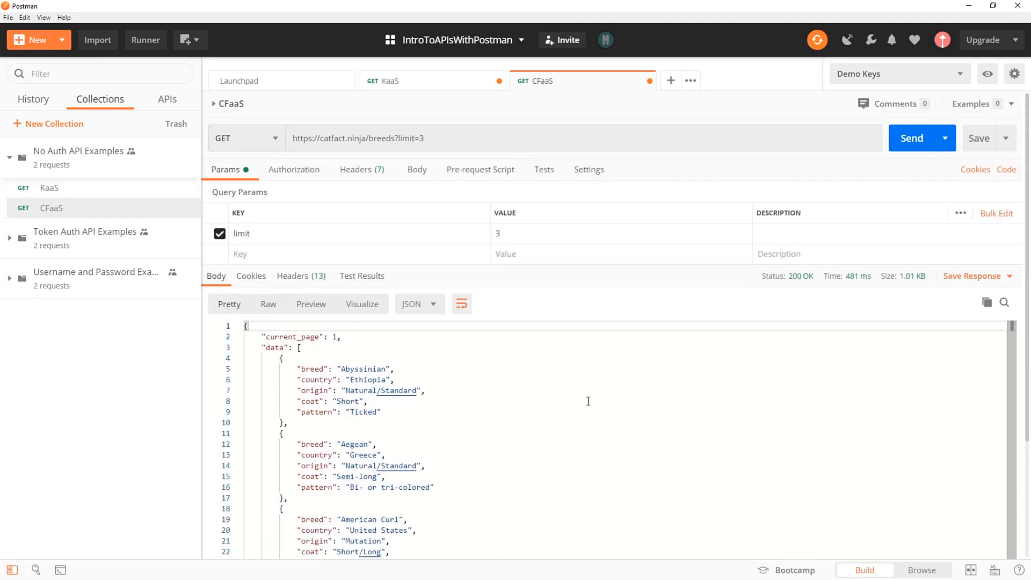
- Examine the CFaaS response headers and return to the response body
click(293, 277)
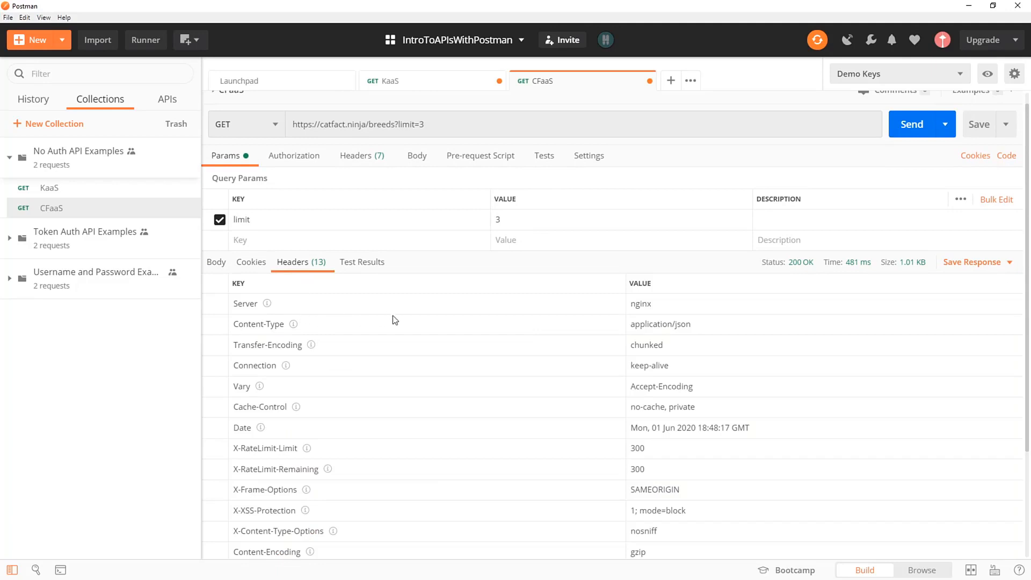
scroll(382, 336, down, 1)
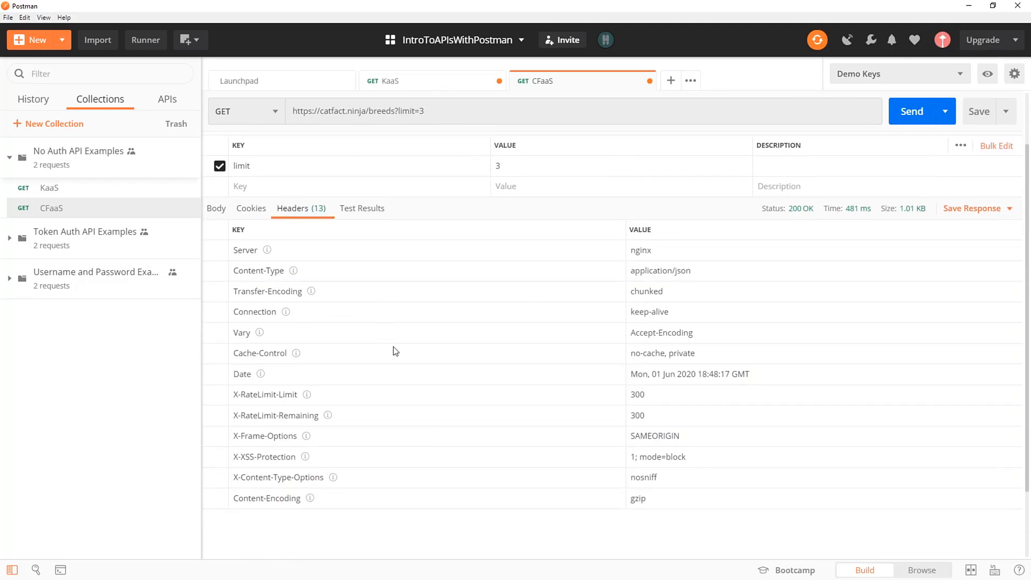
scroll(392, 349, up, 2)
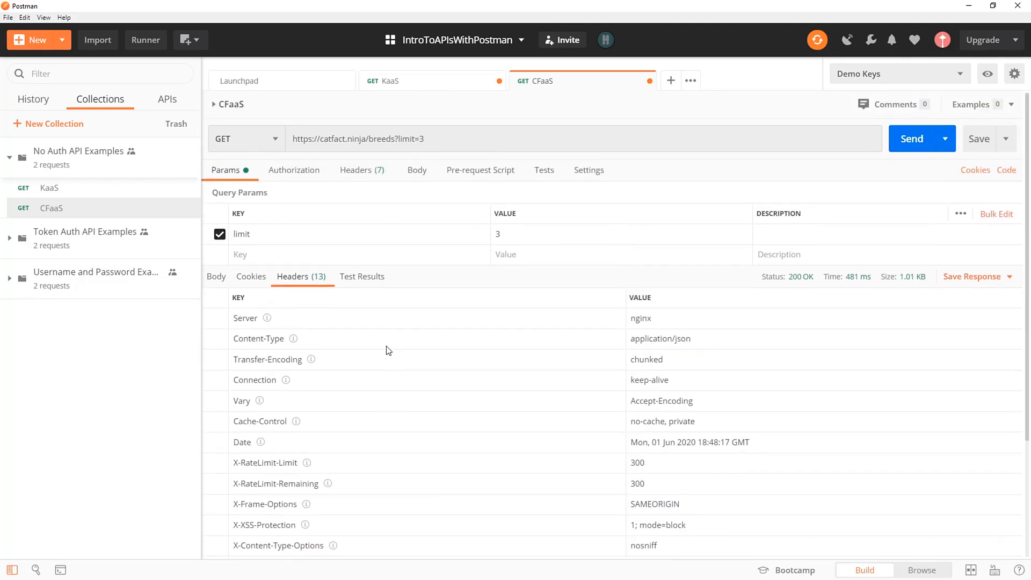
click(216, 276)
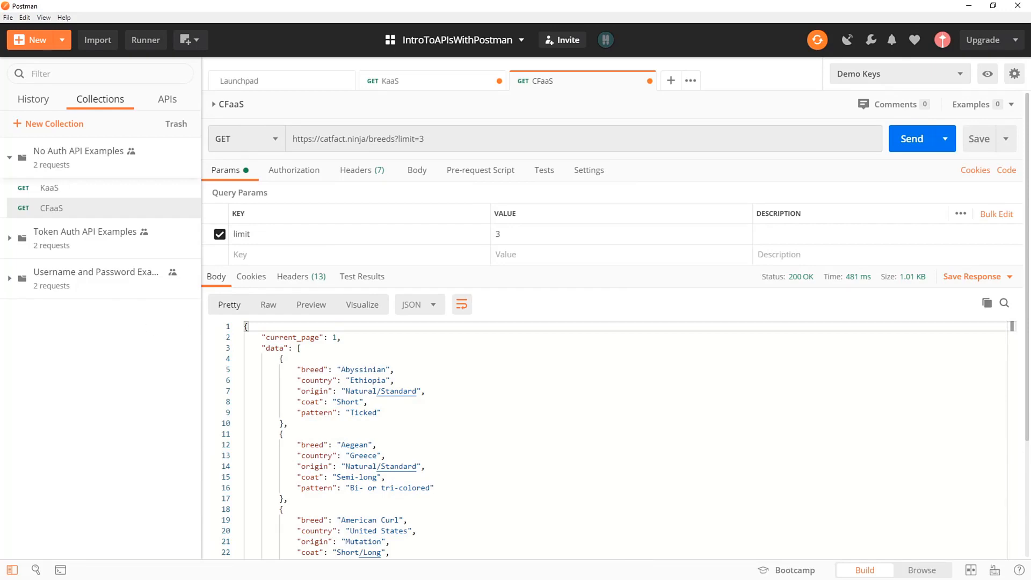
- Switch to the Cat Facts API page in the browser, collapse the /breeds endpoint and expand the /fact endpoint
key(alt+Tab)
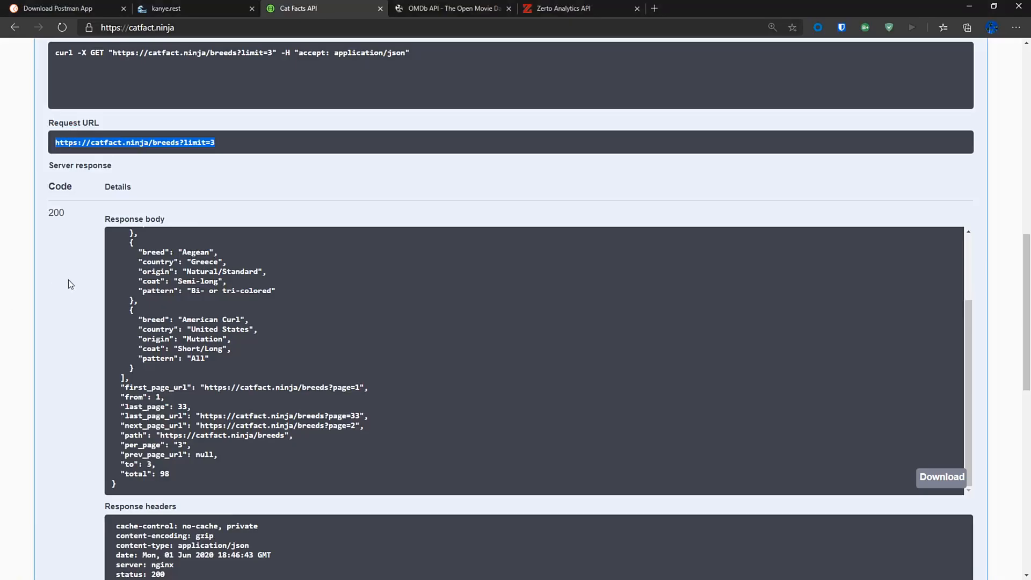
scroll(299, 365, up, 15)
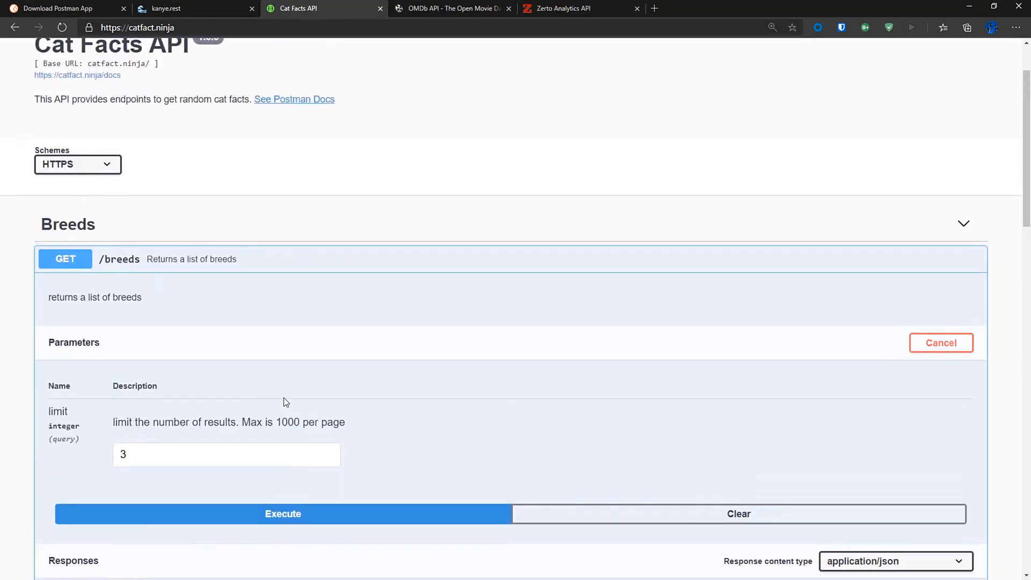
click(183, 268)
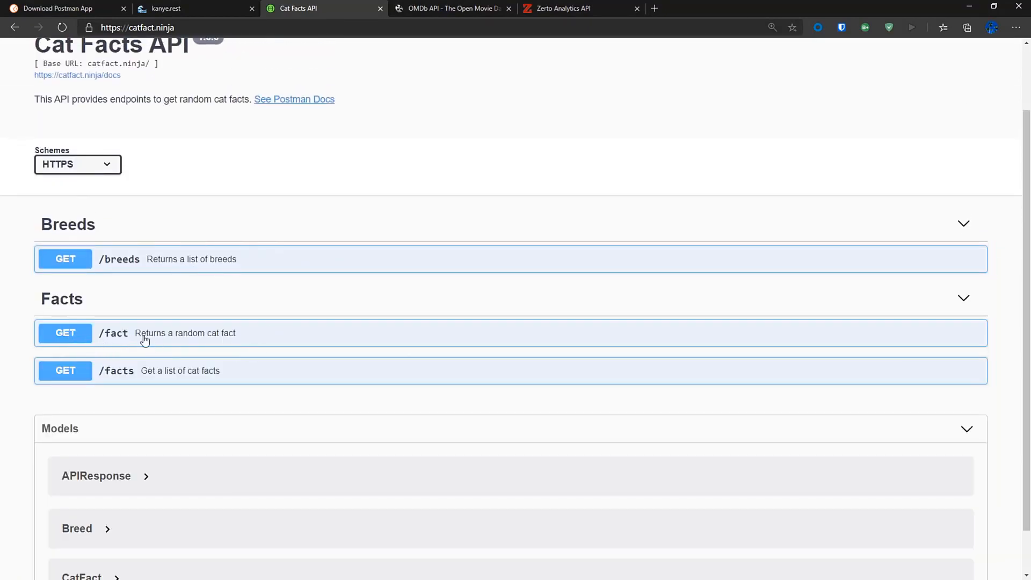
click(178, 335)
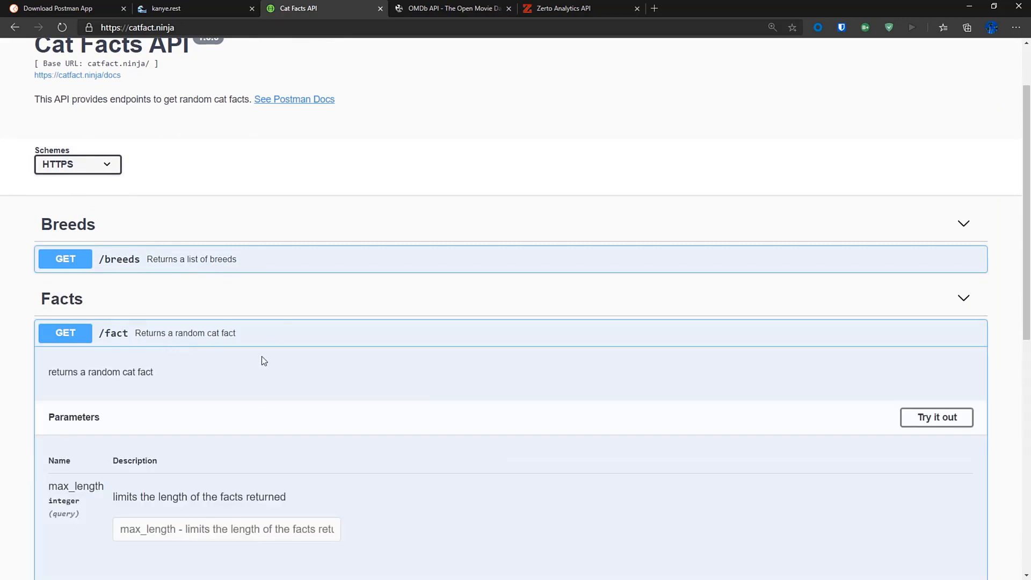
scroll(262, 356, down, 1)
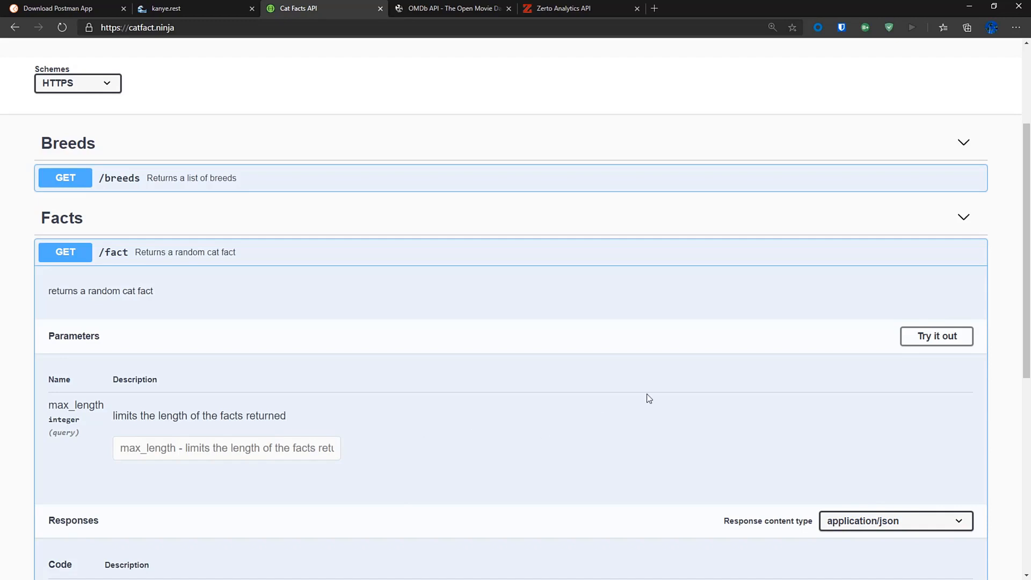
- Try out the /fact endpoint with max_length 280, execute it and examine the response body and headers
click(928, 339)
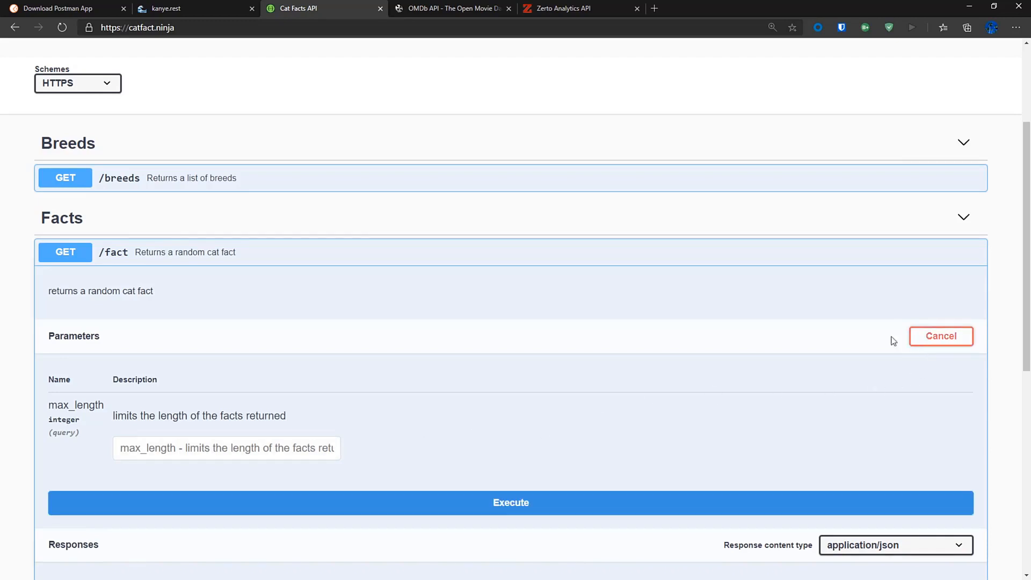
click(284, 448)
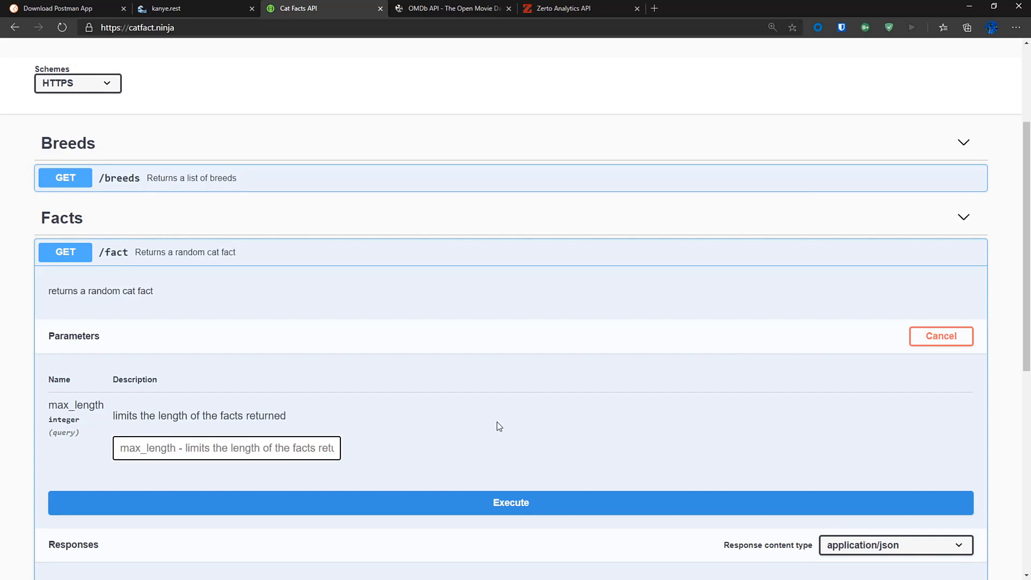
text(280)
scroll(484, 423, down, 3)
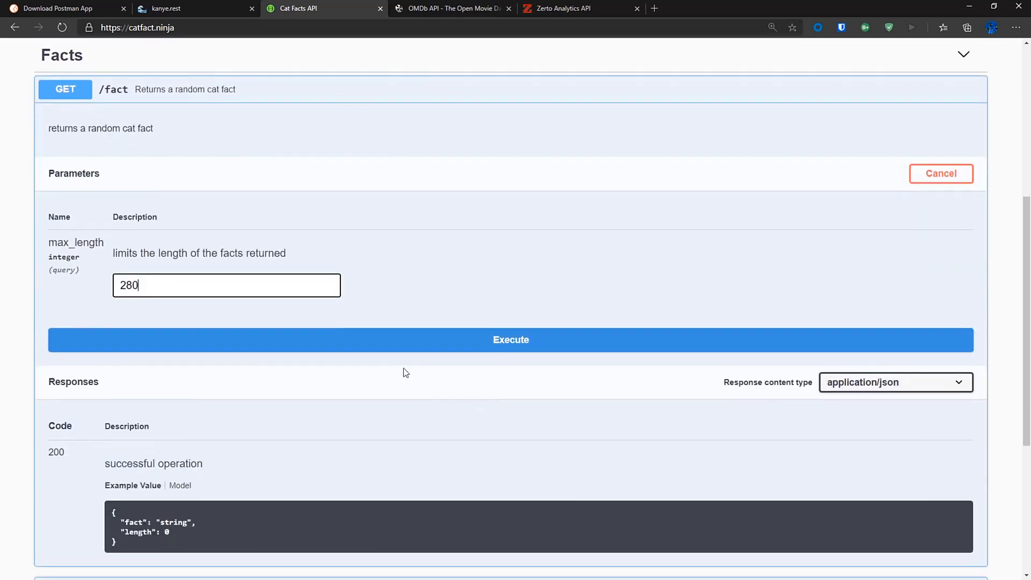
click(403, 350)
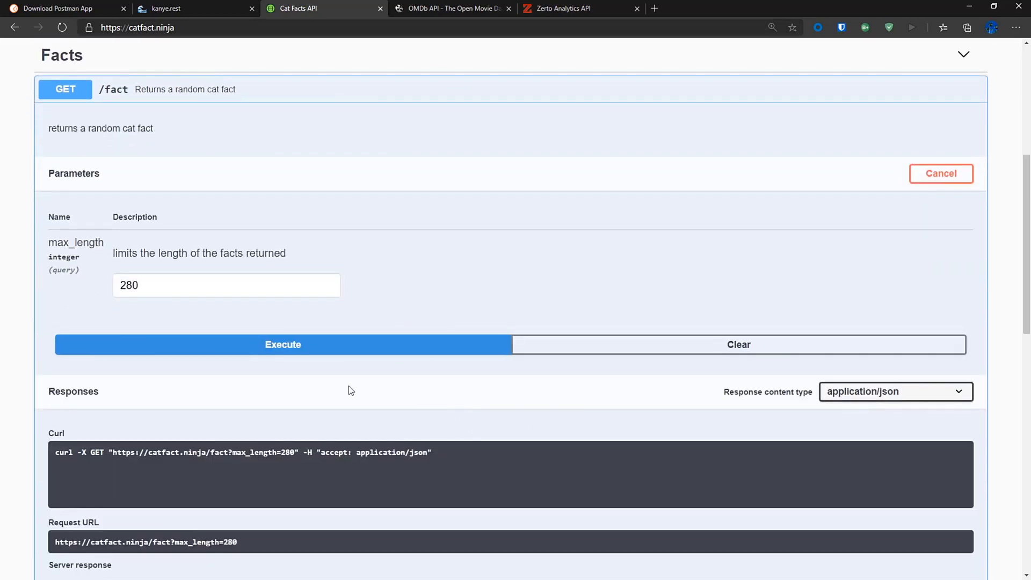
scroll(349, 385, down, 3)
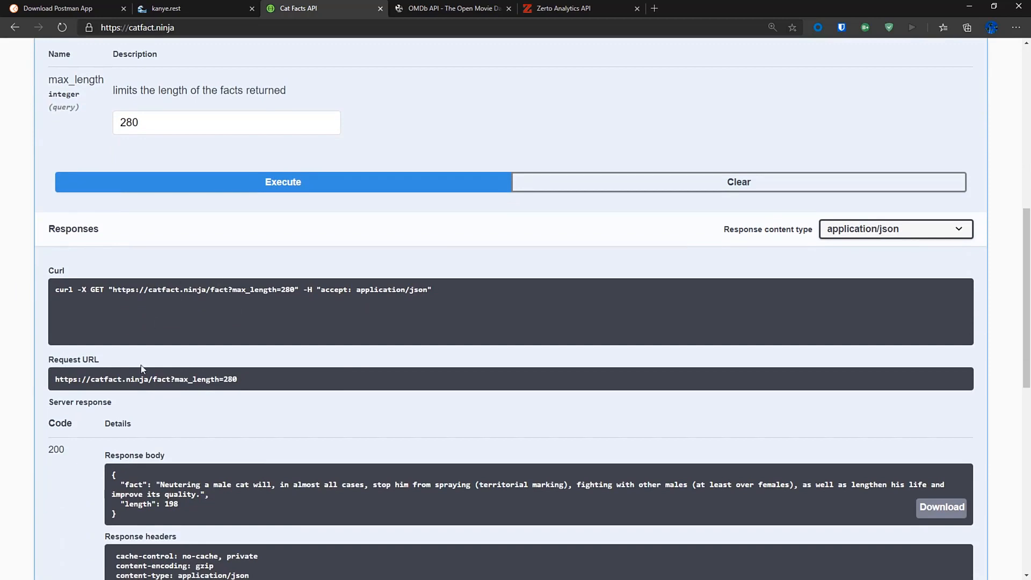
scroll(127, 402, down, 5)
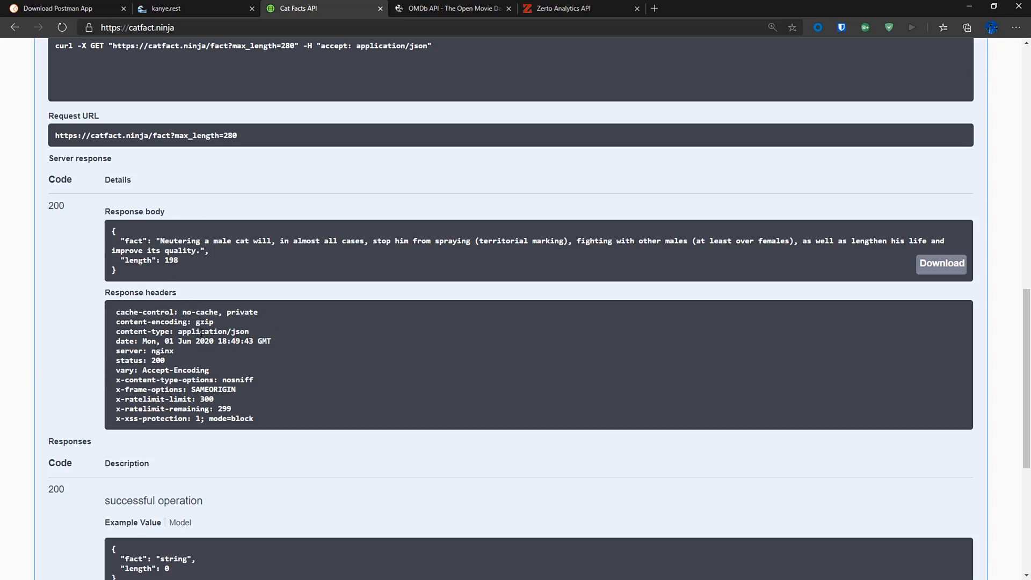
scroll(169, 401, down, 3)
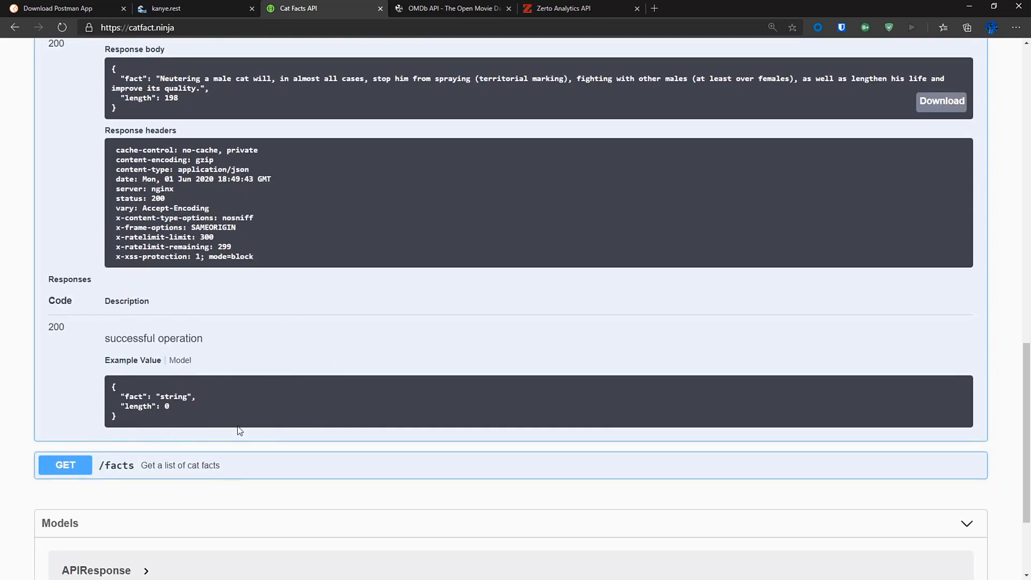
scroll(237, 427, down, 2)
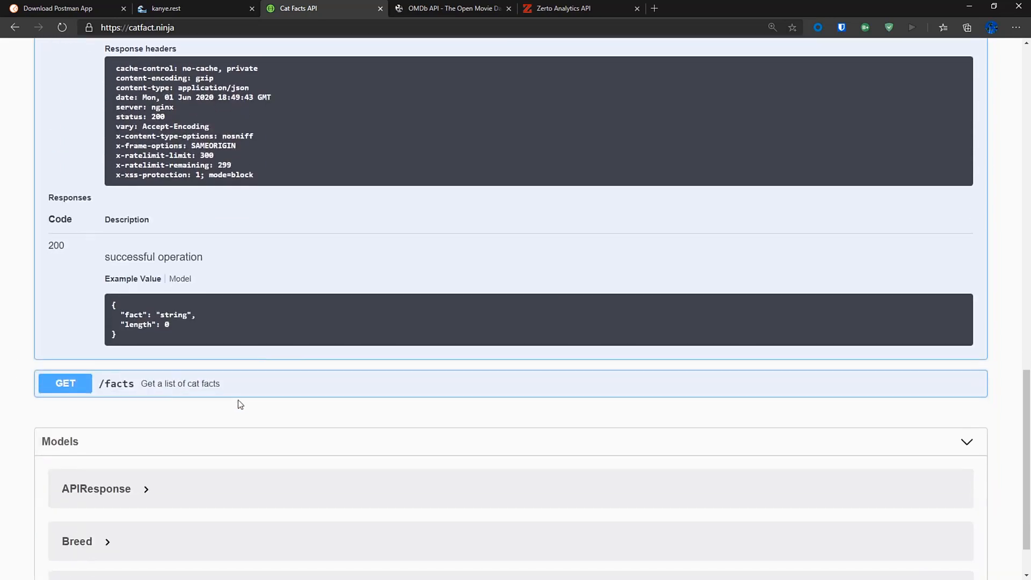
- Expand the /facts endpoint and enable its limit and max_length parameters for trying out
click(166, 389)
scroll(169, 397, down, 2)
scroll(172, 402, down, 4)
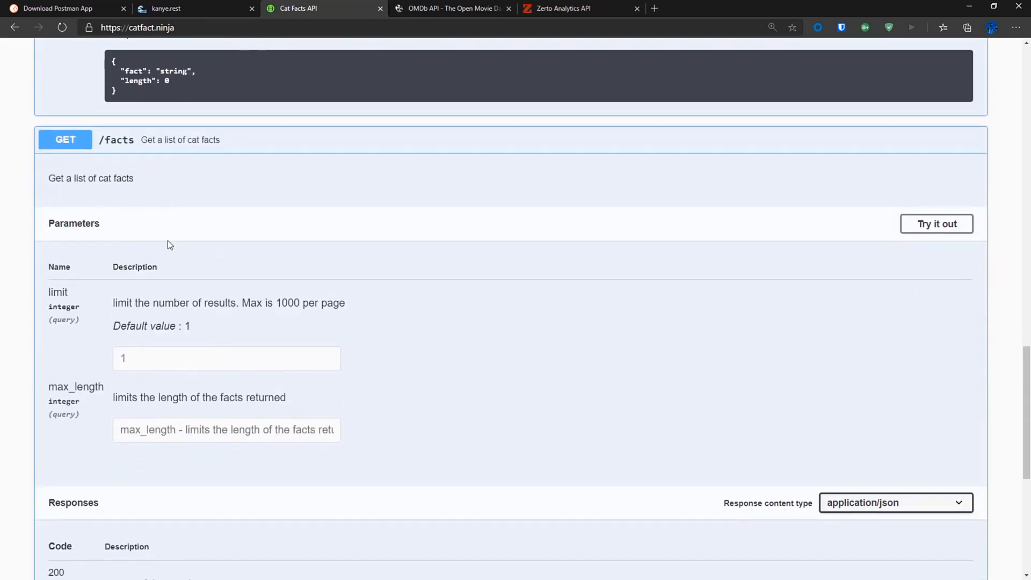
scroll(157, 211, down, 2)
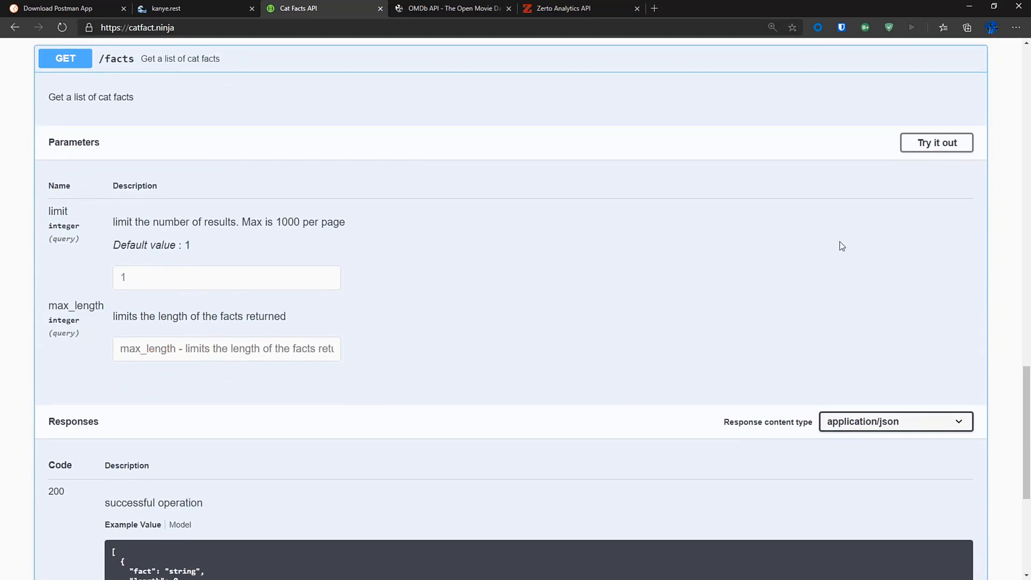
click(948, 144)
- Set limit to 10 and max_length to 280 for the /facts endpoint and execute the call
drag(194, 253, 79, 246)
text(10)
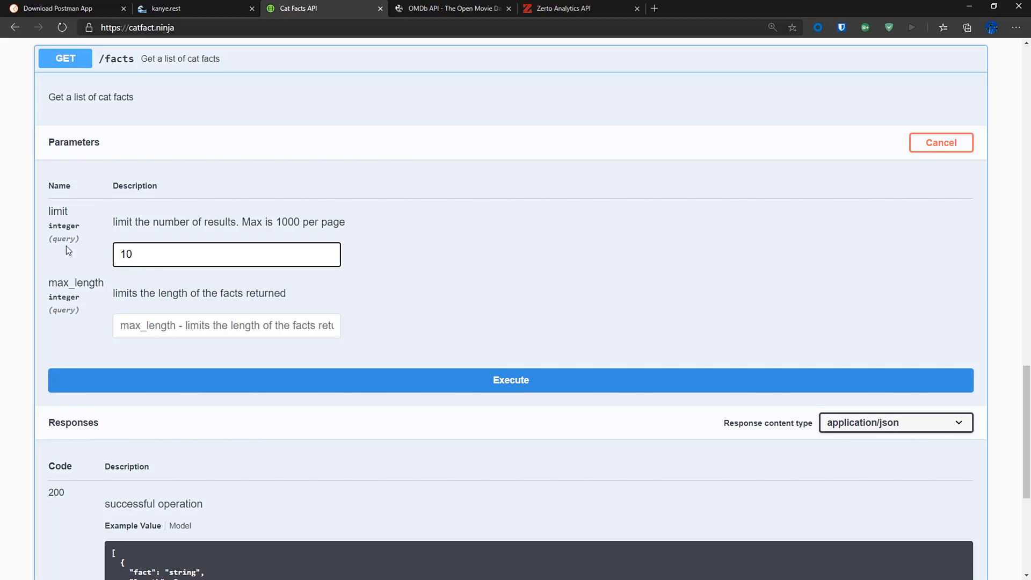
click(172, 327)
text(280)
click(388, 348)
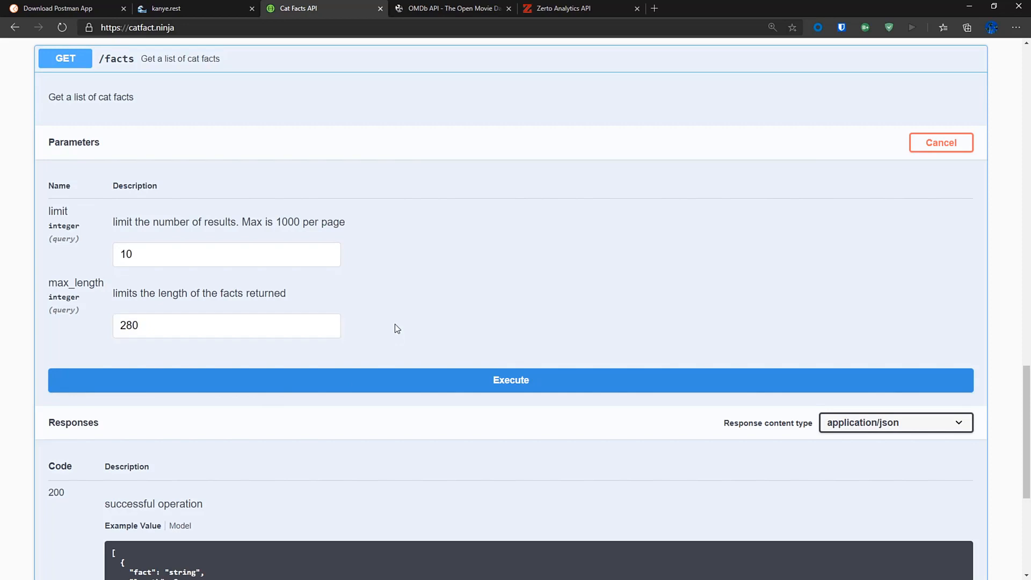
scroll(423, 364, down, 3)
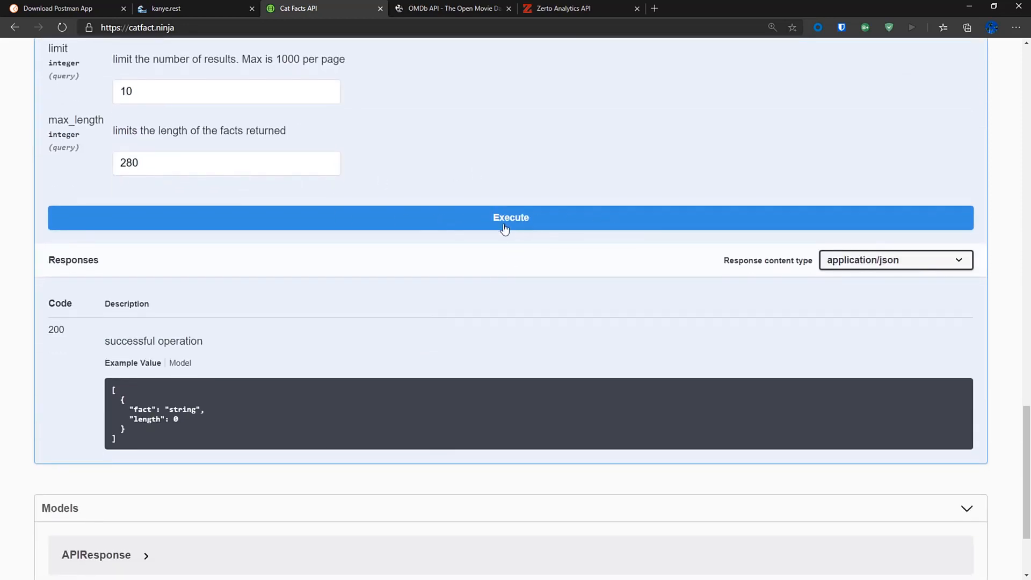
click(441, 228)
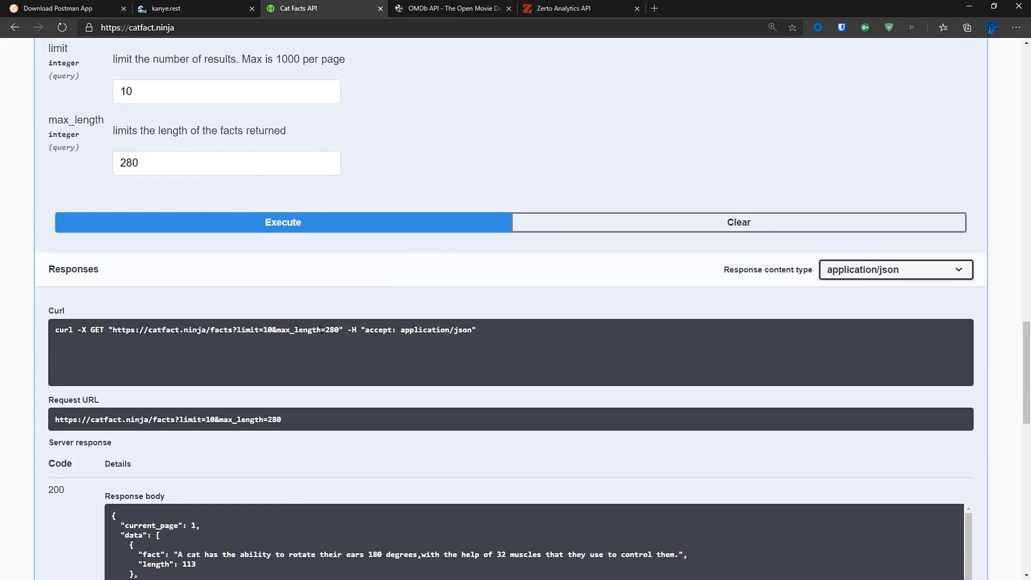
- Examine the /facts call's response body, including the list of facts and the paging fields
scroll(308, 394, down, 5)
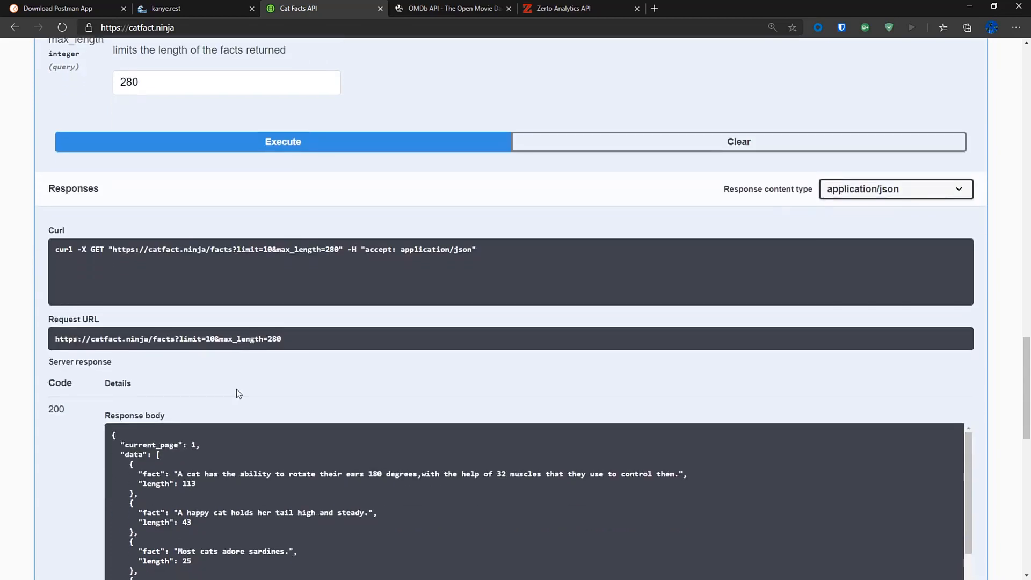
scroll(220, 308, down, 3)
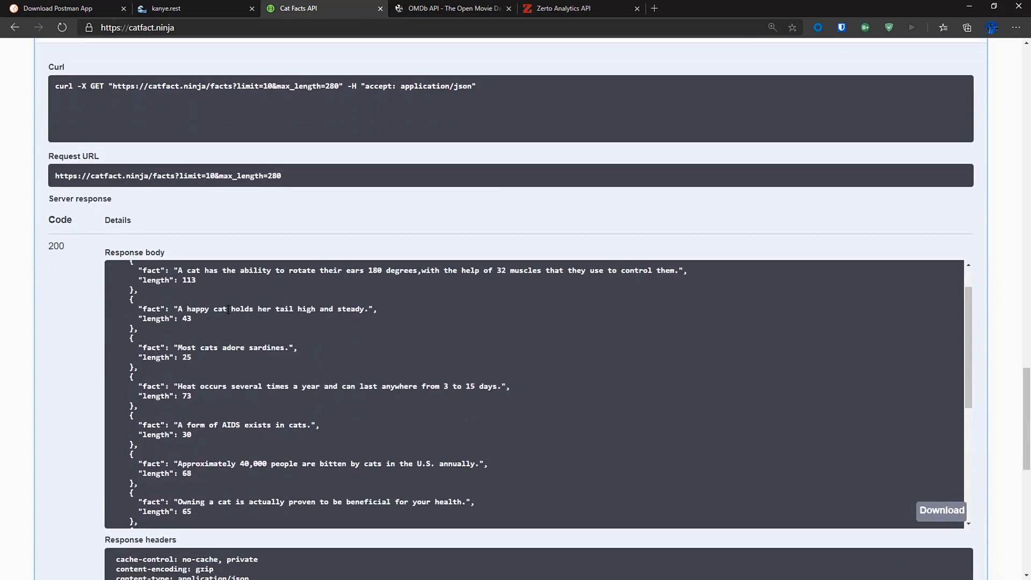
scroll(228, 310, down, 3)
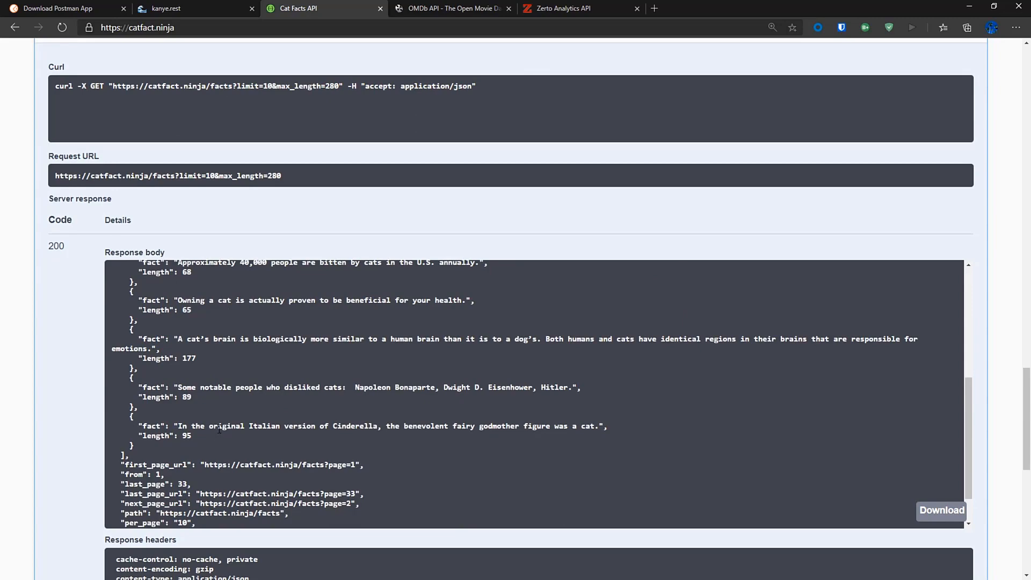
scroll(218, 431, down, 1)
scroll(220, 417, up, 2)
scroll(222, 417, up, 5)
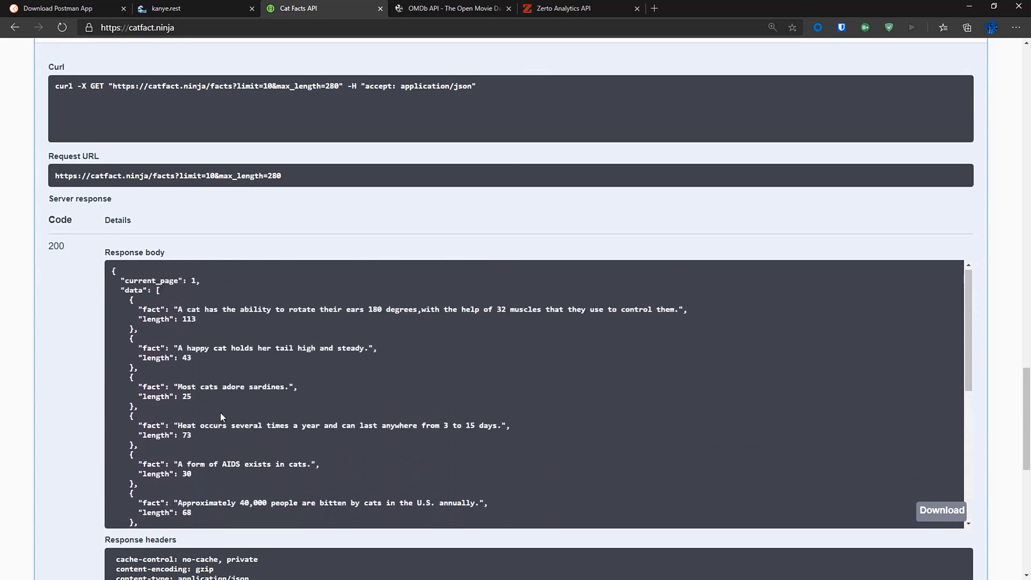
scroll(278, 381, up, 3)
drag(290, 340, 59, 350)
key(ctrl+c)
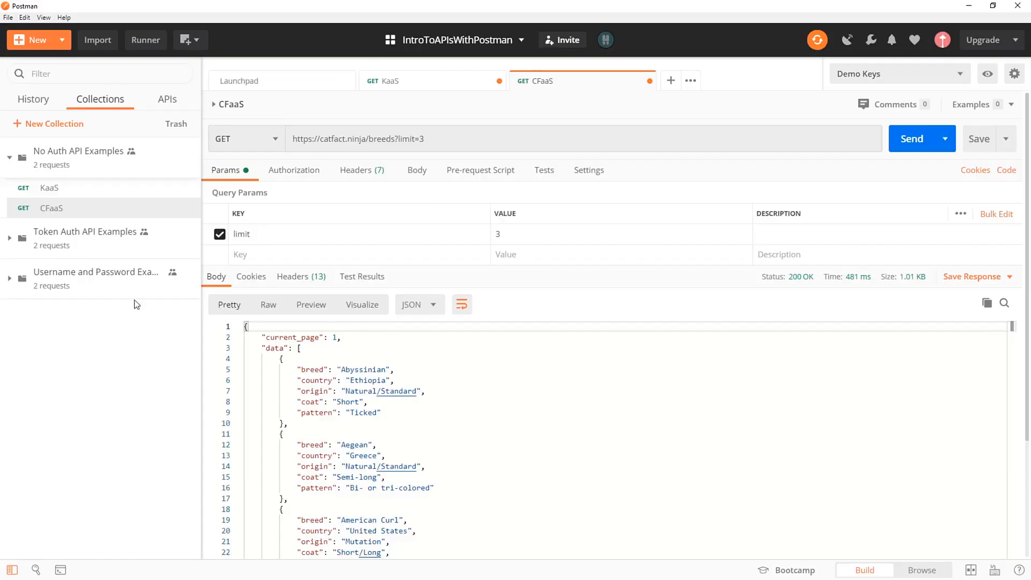
drag(439, 139, 273, 143)
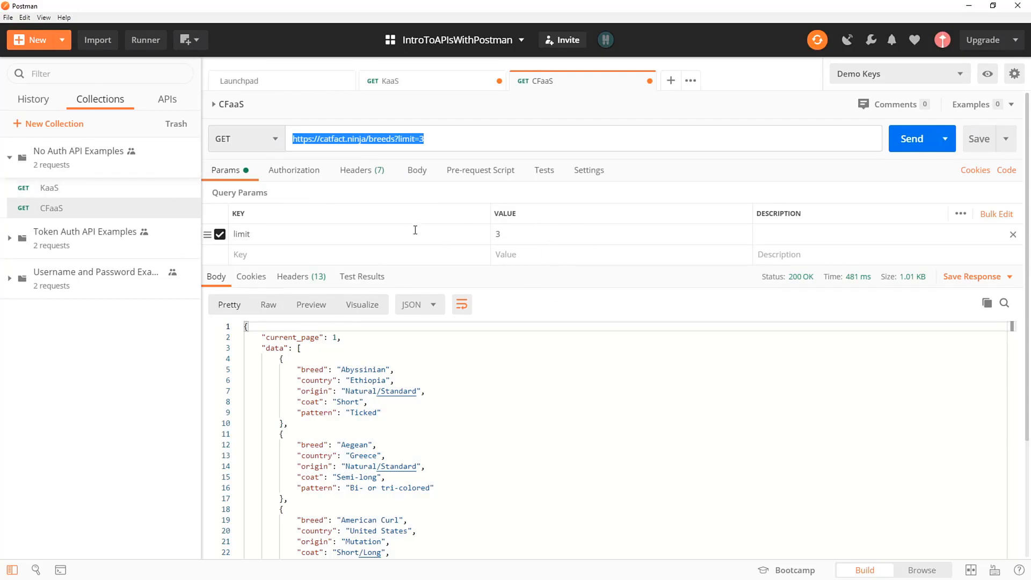
key(ctrl+v)
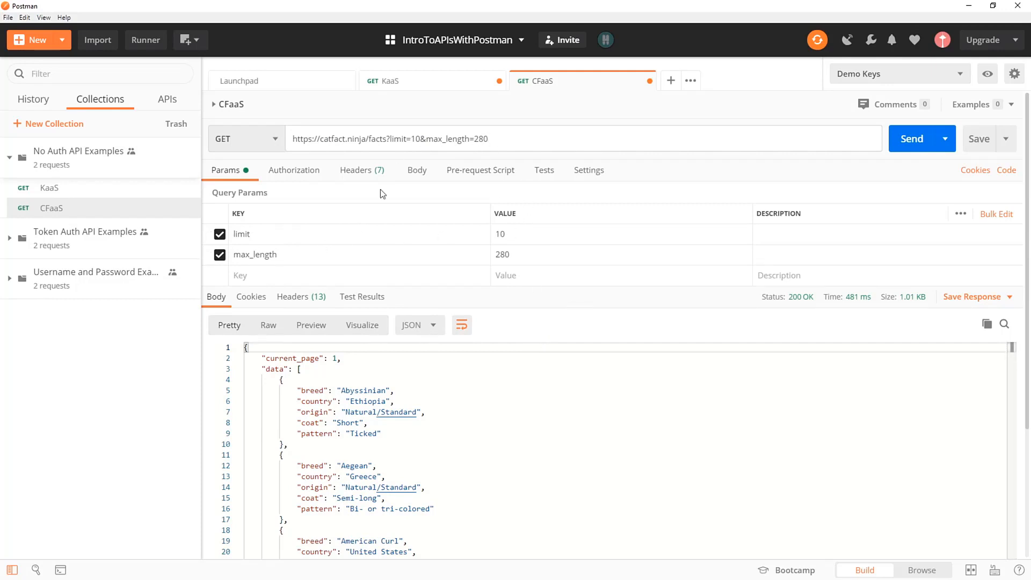
- Change the CFaaS query parameters to limit 3 and max_length 140
click(510, 232)
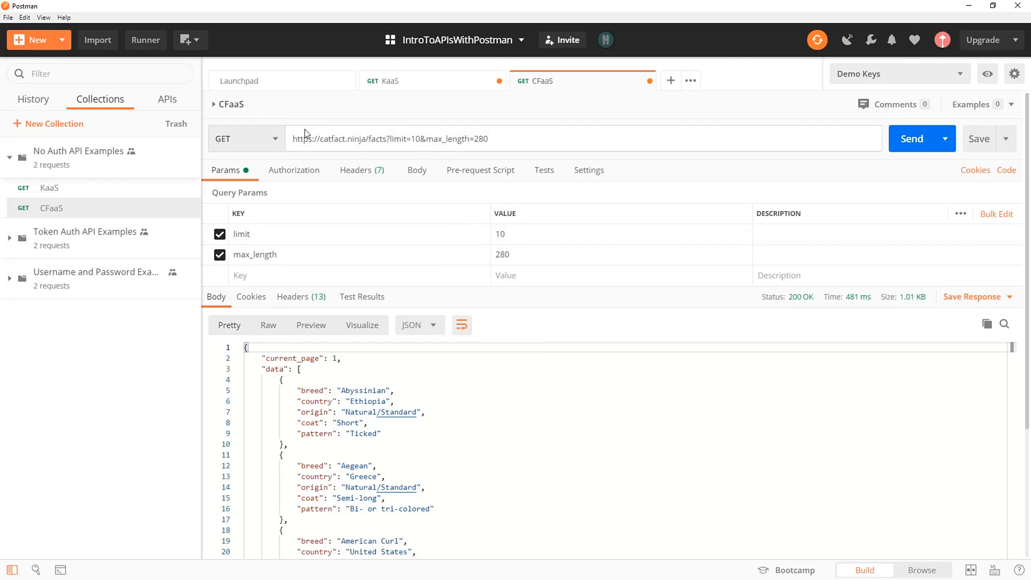
double_click(500, 234)
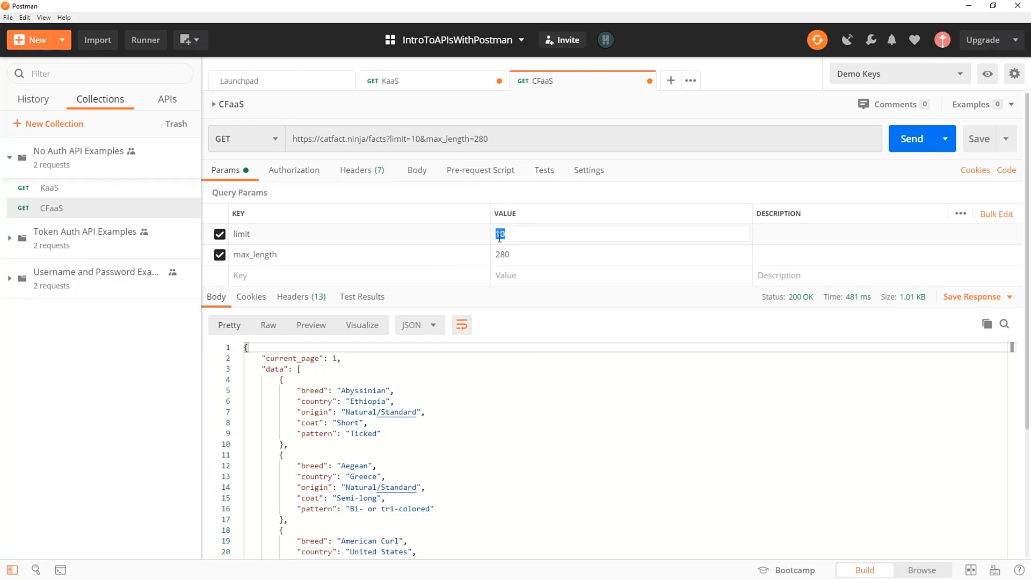
text(3)
double_click(498, 255)
text(140)
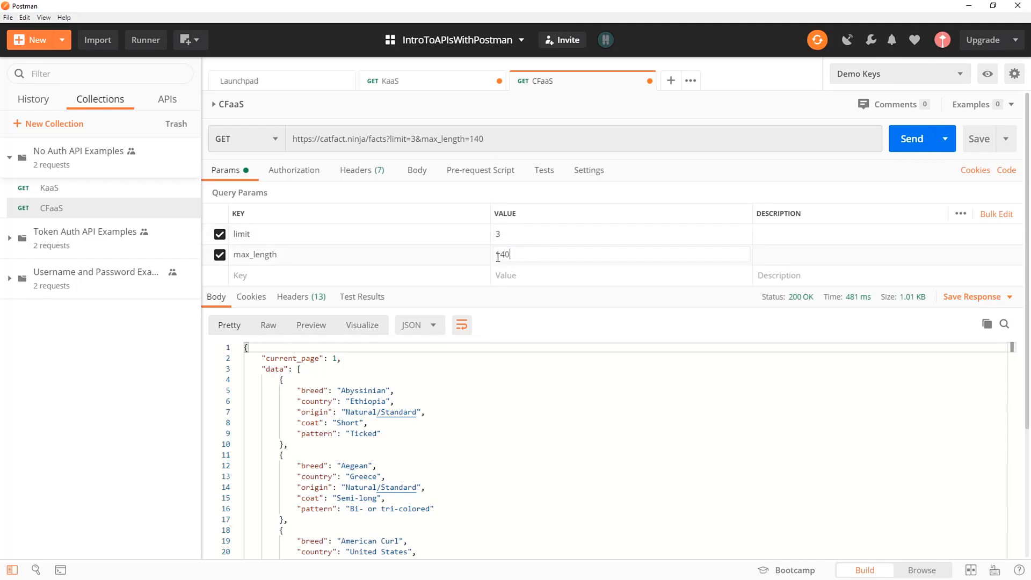
click(527, 298)
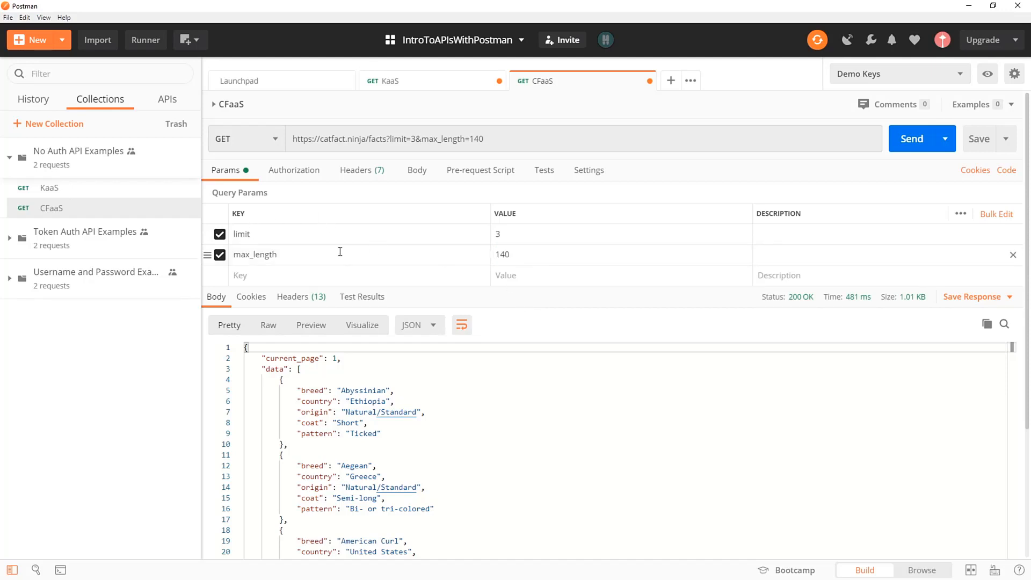
- Send the CFaaS request with the edited parameters and read through the JSON response body
drag(492, 135, 314, 140)
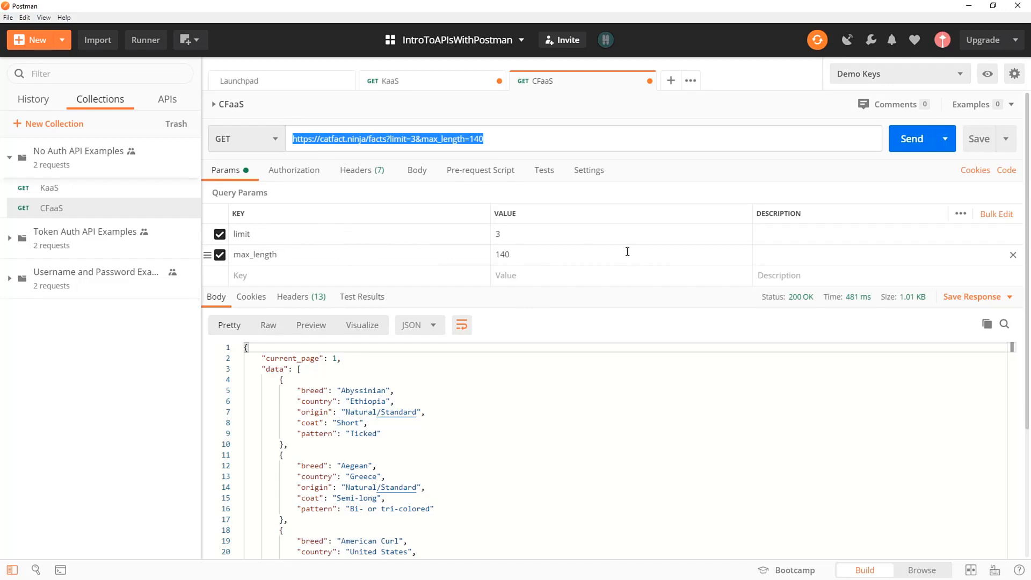
click(916, 139)
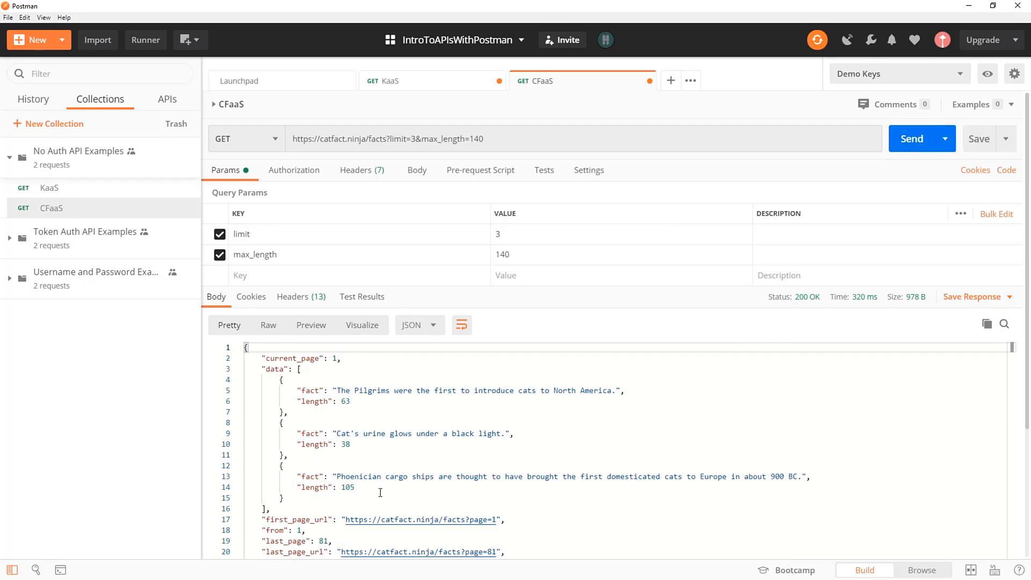
scroll(387, 472, down, 3)
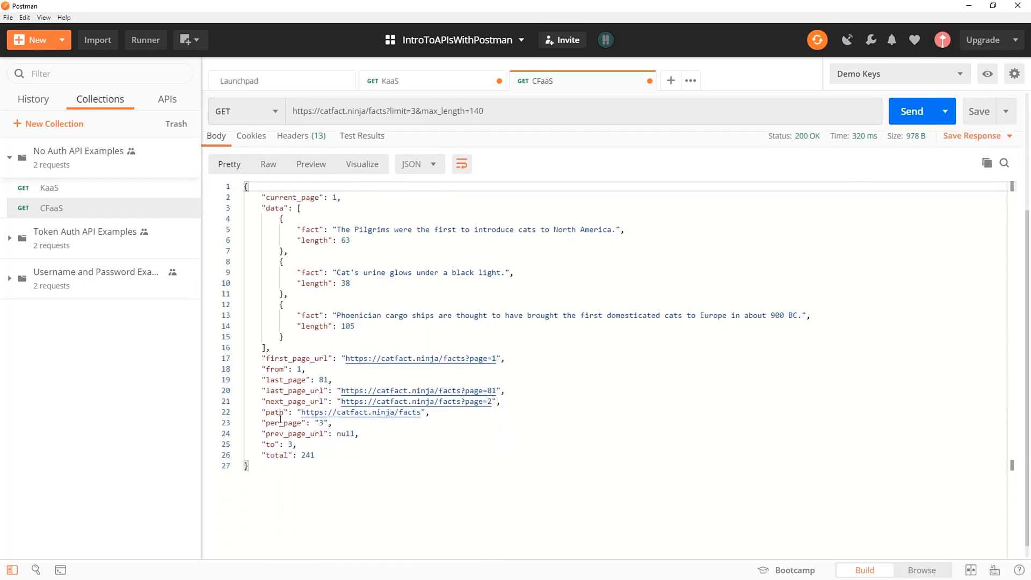
scroll(370, 424, up, 1)
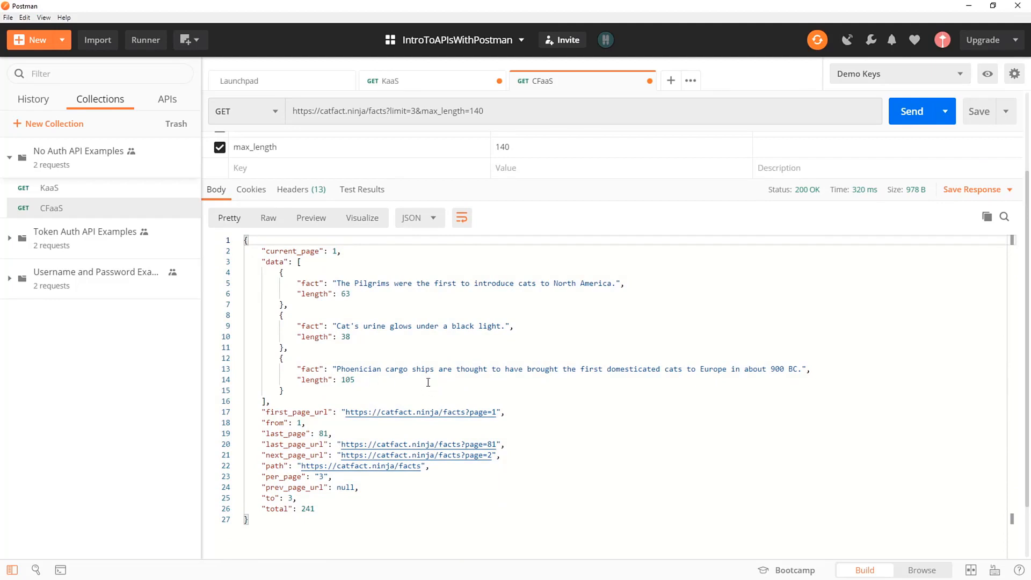
scroll(425, 373, up, 2)
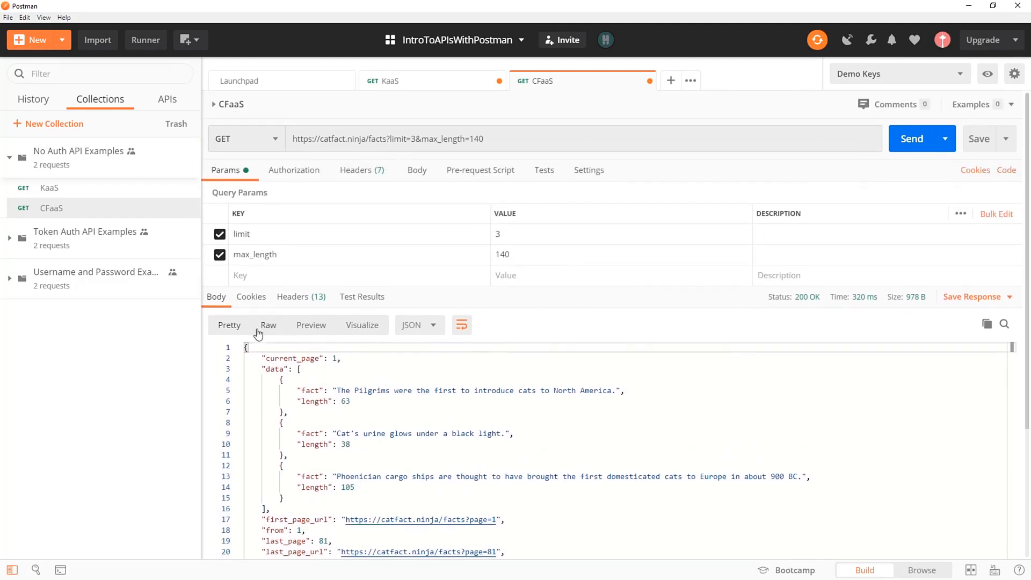
- Review the CFaaS response's cookies and headers, and return to its body
click(260, 299)
click(308, 304)
scroll(308, 304, down, 3)
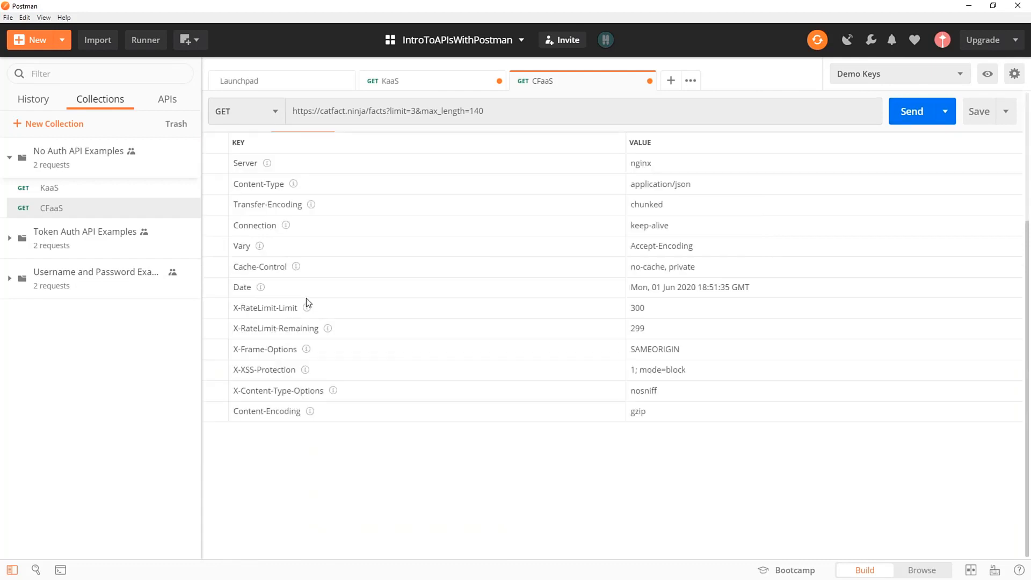
scroll(407, 371, up, 3)
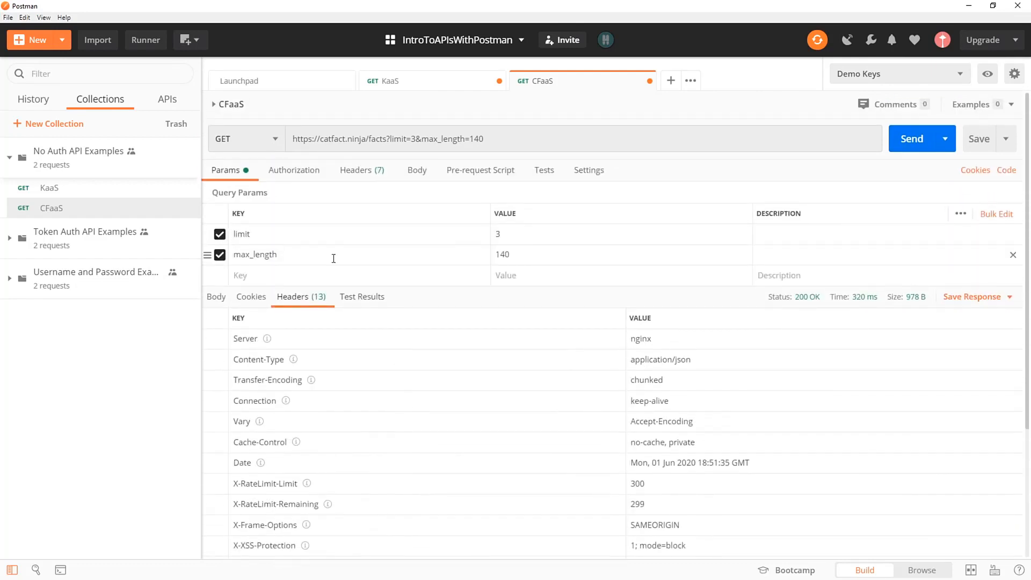
click(222, 302)
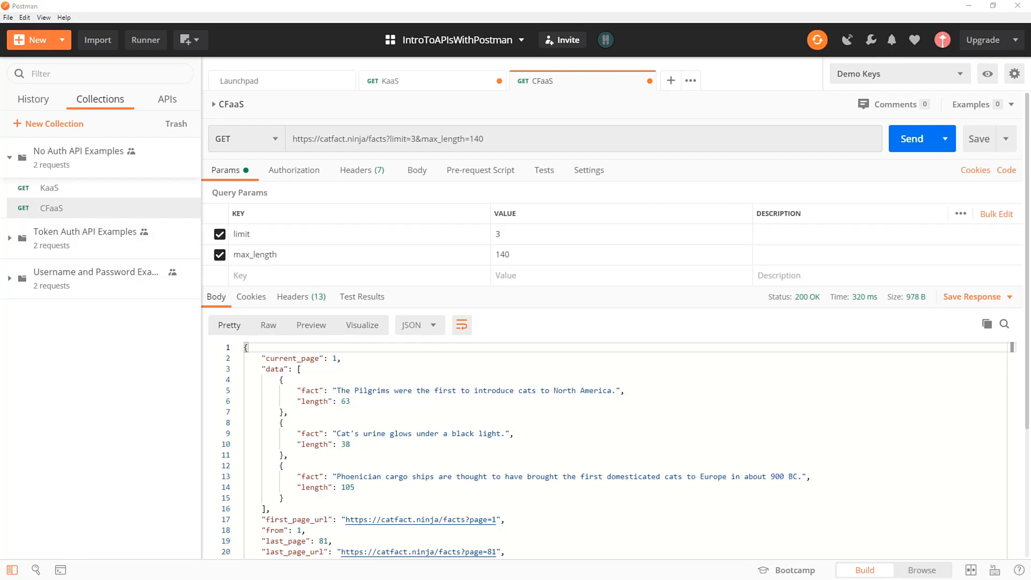
- Switch to the browser's OMDb API page and examine its Usage section, including the apikey part of the data request URL
key(alt+Tab)
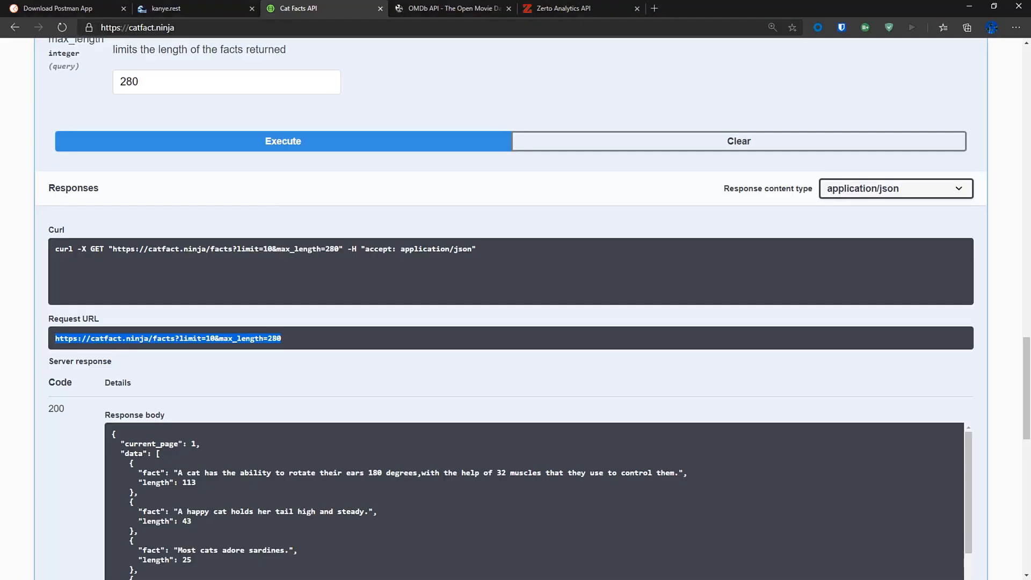
click(438, 9)
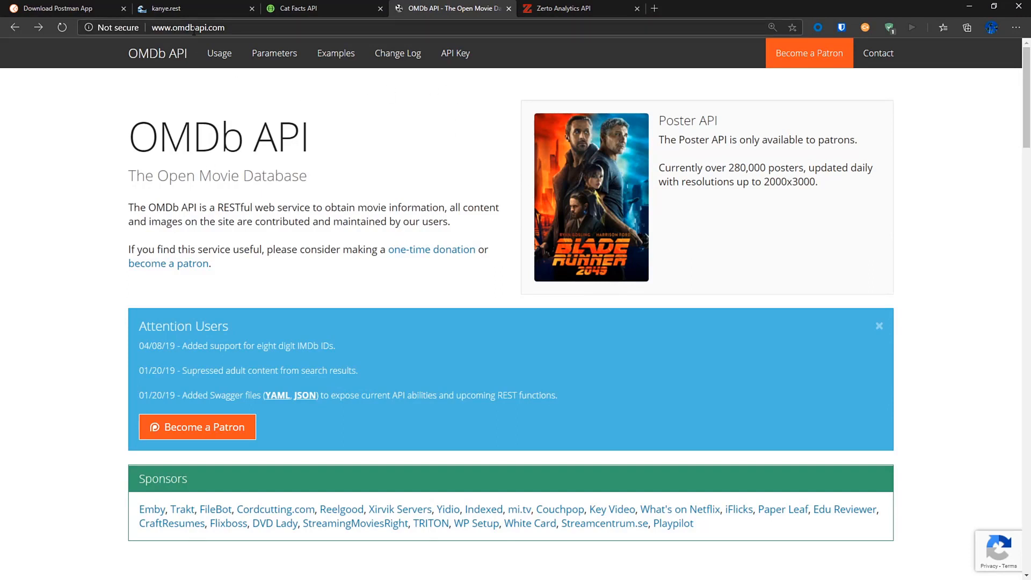
scroll(360, 226, down, 3)
scroll(361, 229, down, 3)
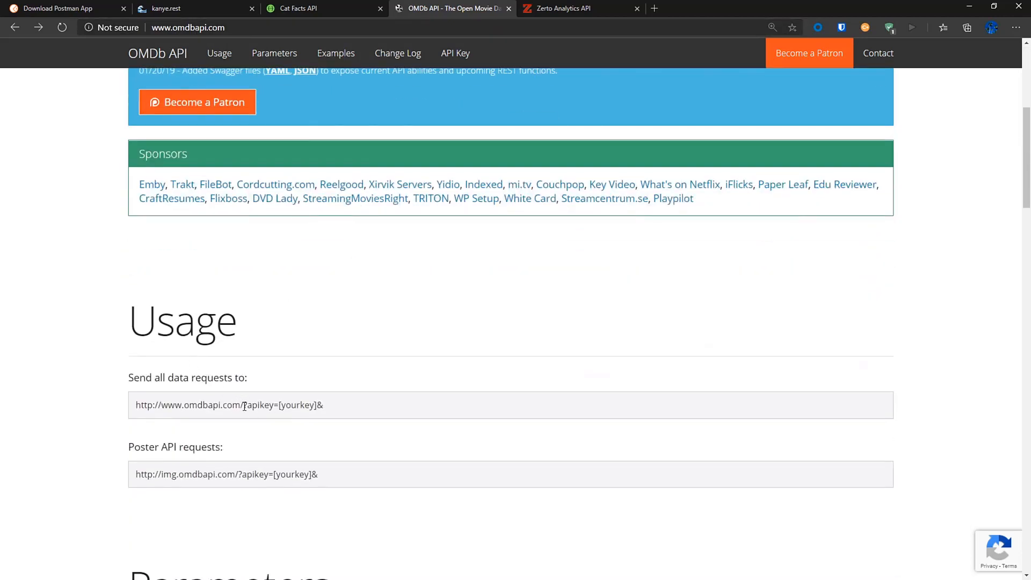
drag(244, 407, 337, 414)
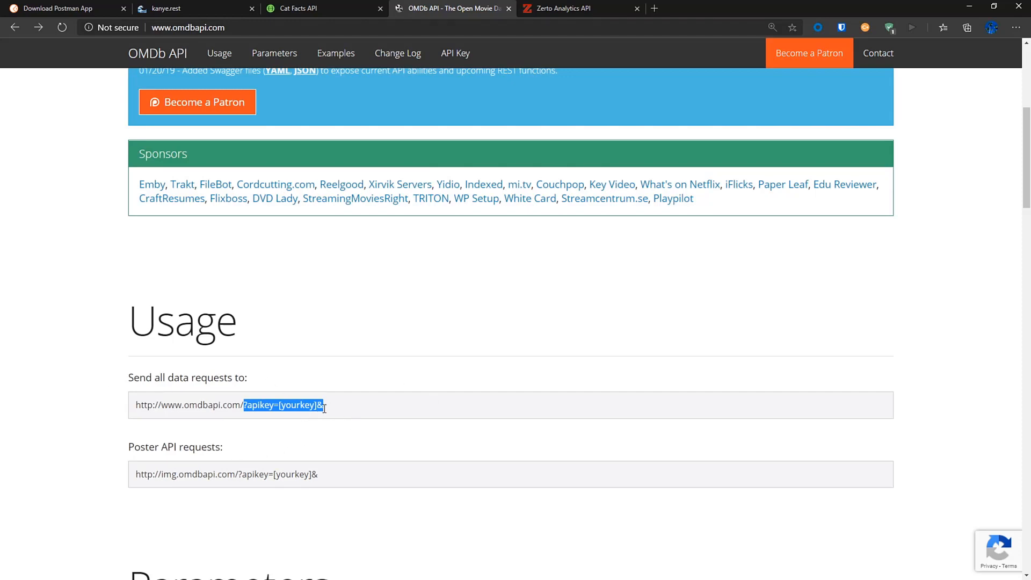
scroll(366, 397, up, 1)
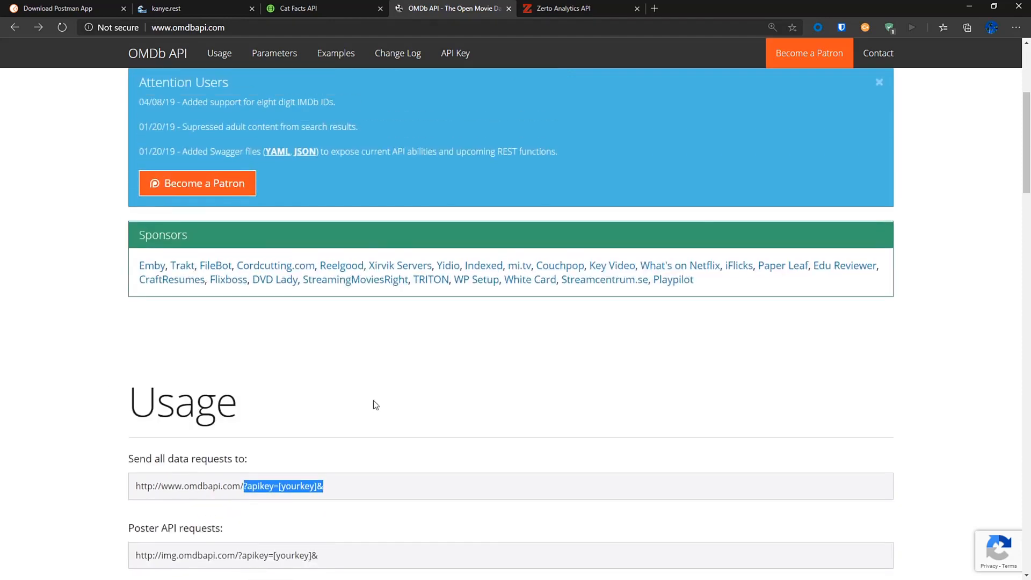
scroll(372, 401, up, 4)
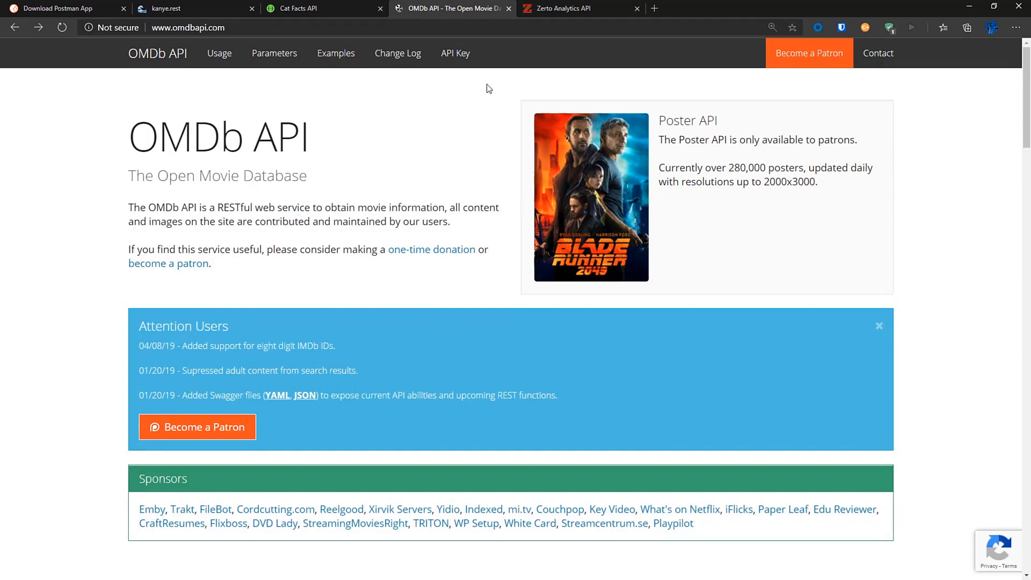
- View the OMDb API key request form, and return to the main page to read the By ID or Title and By Search parameters
click(455, 54)
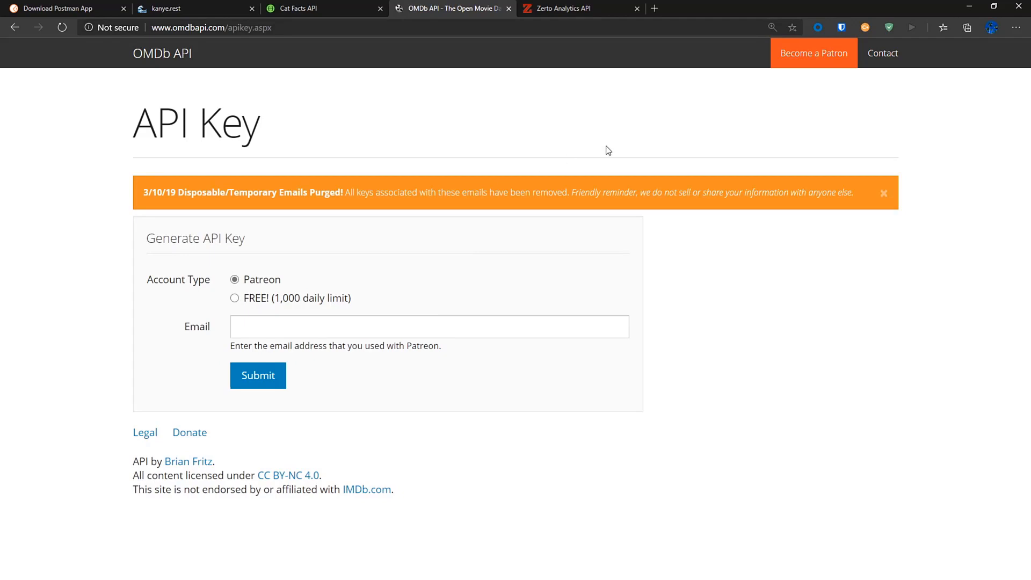
key(alt+Left)
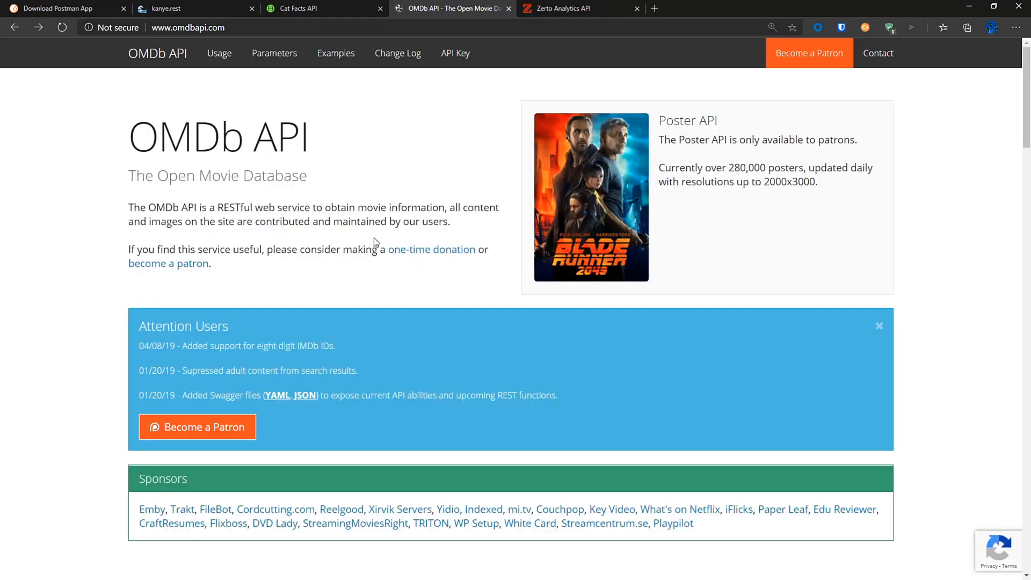
scroll(376, 241, down, 3)
scroll(385, 208, down, 5)
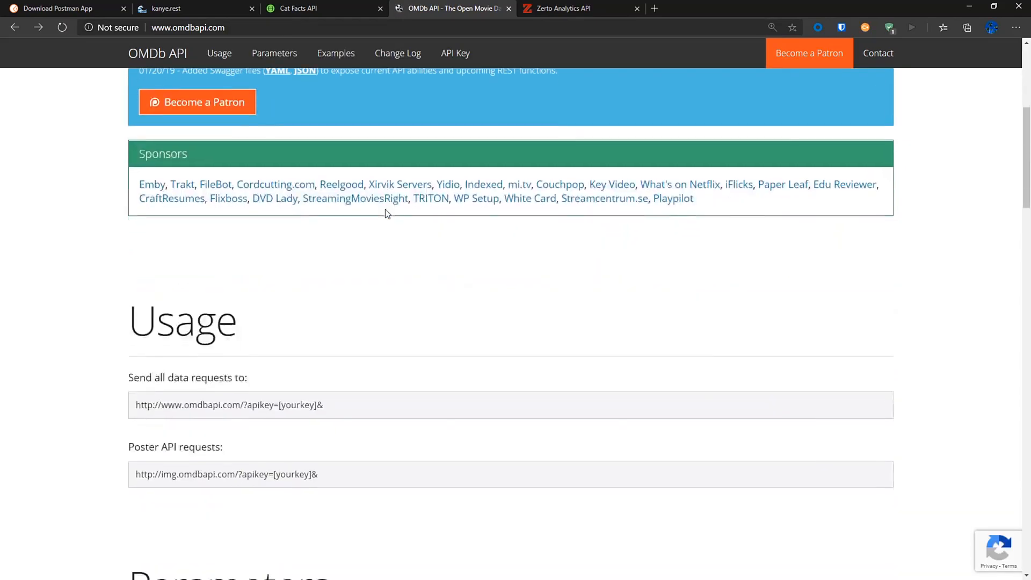
scroll(387, 215, down, 6)
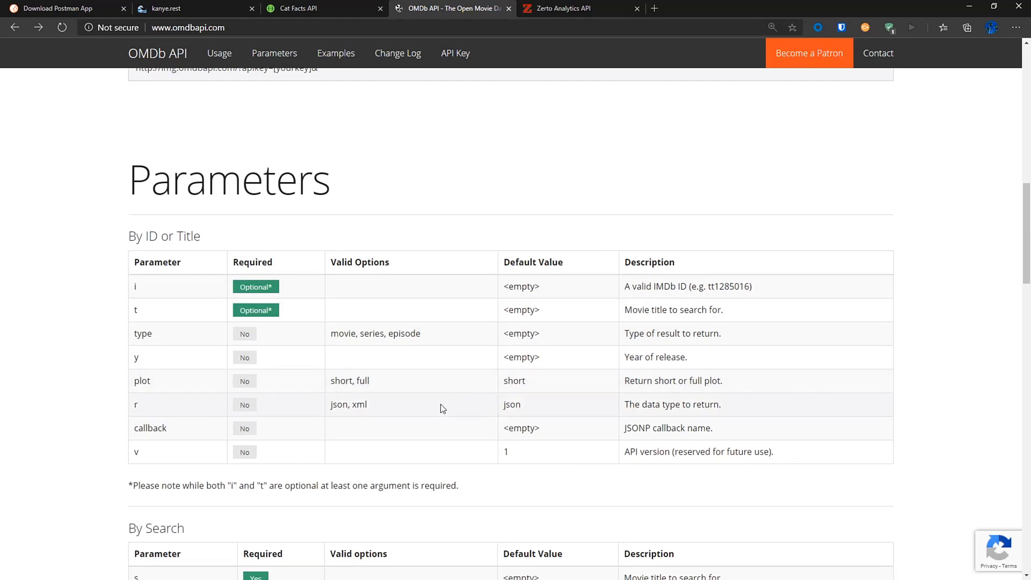
scroll(234, 306, down, 6)
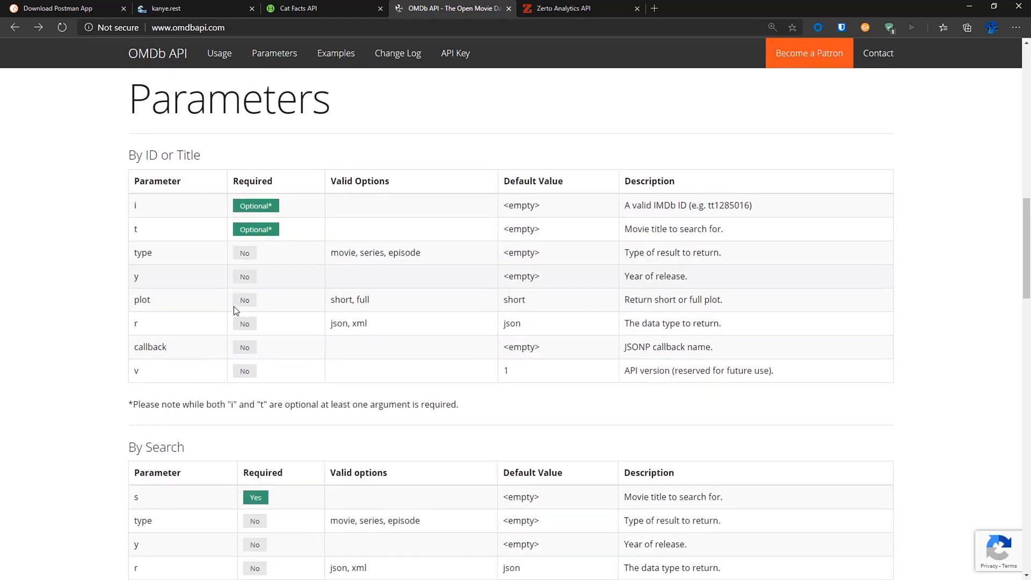
scroll(216, 313, up, 2)
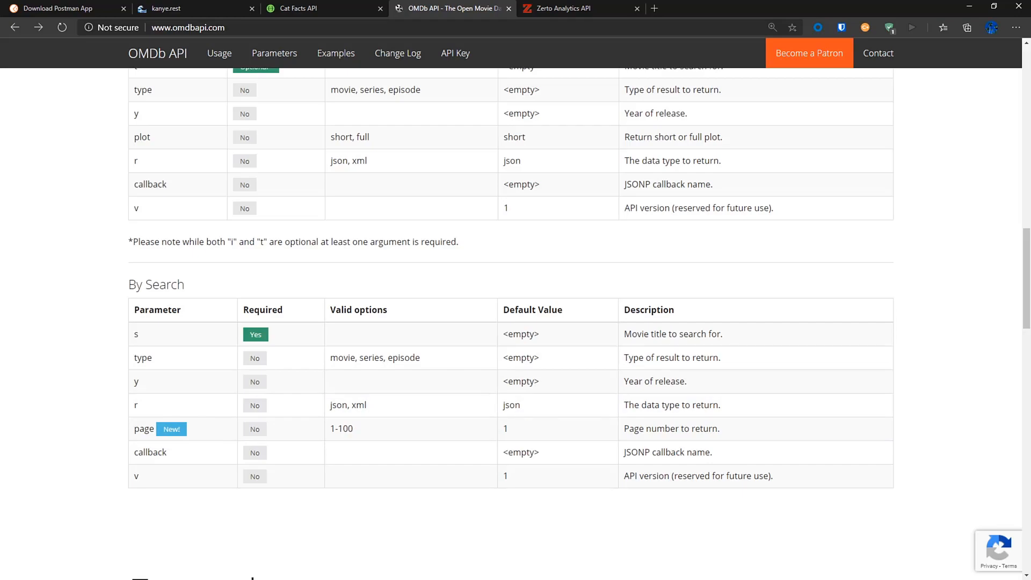
- Switch to Postman and open the OMDb API request from the Token Auth API Examples collection
key(alt+Tab)
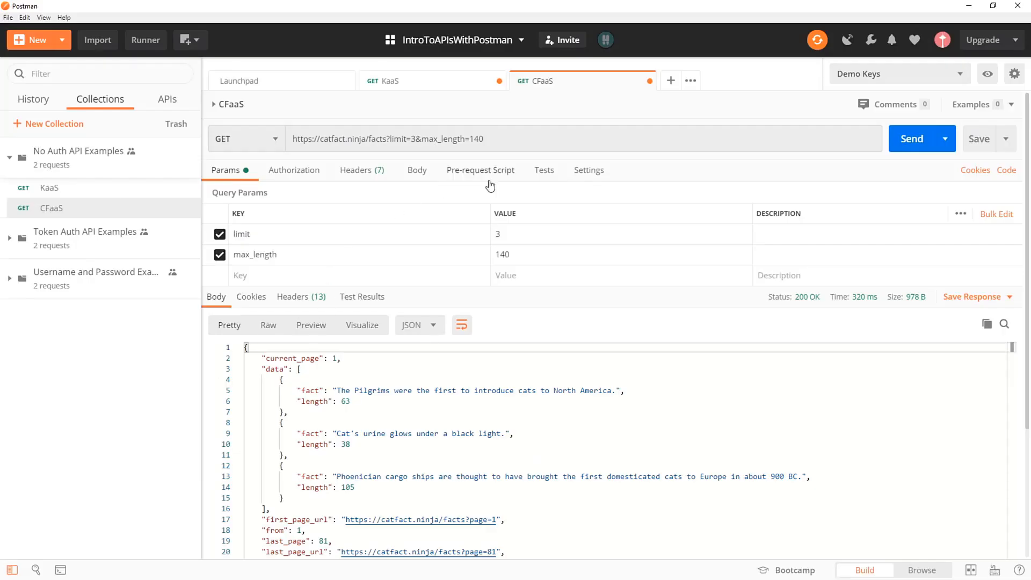
click(8, 239)
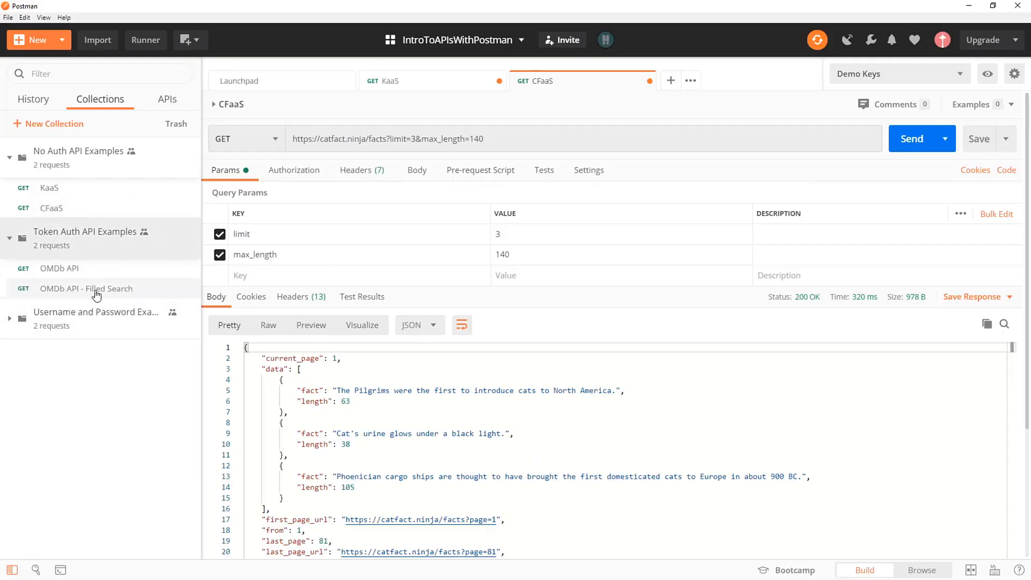
click(103, 275)
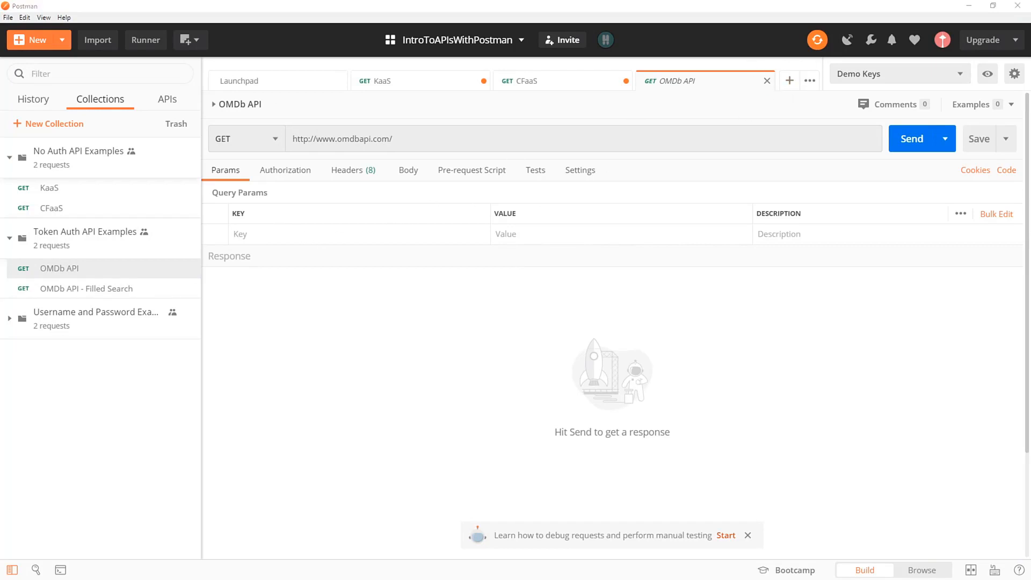
- Check the OMDb documentation in the browser and add a query parameter named apikey to the OMDb API request in Postman
key(alt+Tab)
scroll(391, 368, up, 10)
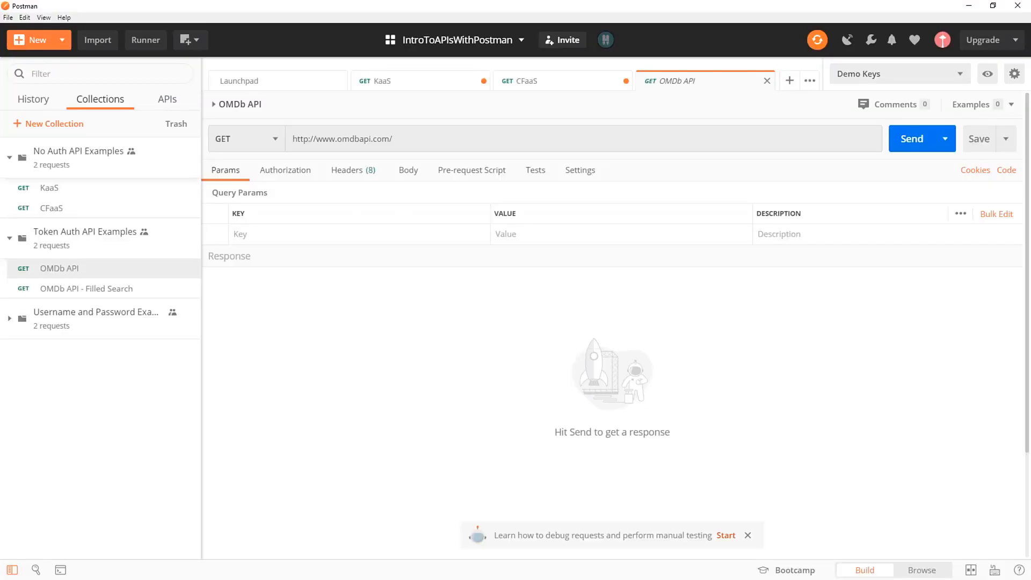
key(alt+Tab)
click(285, 234)
text(apikey)
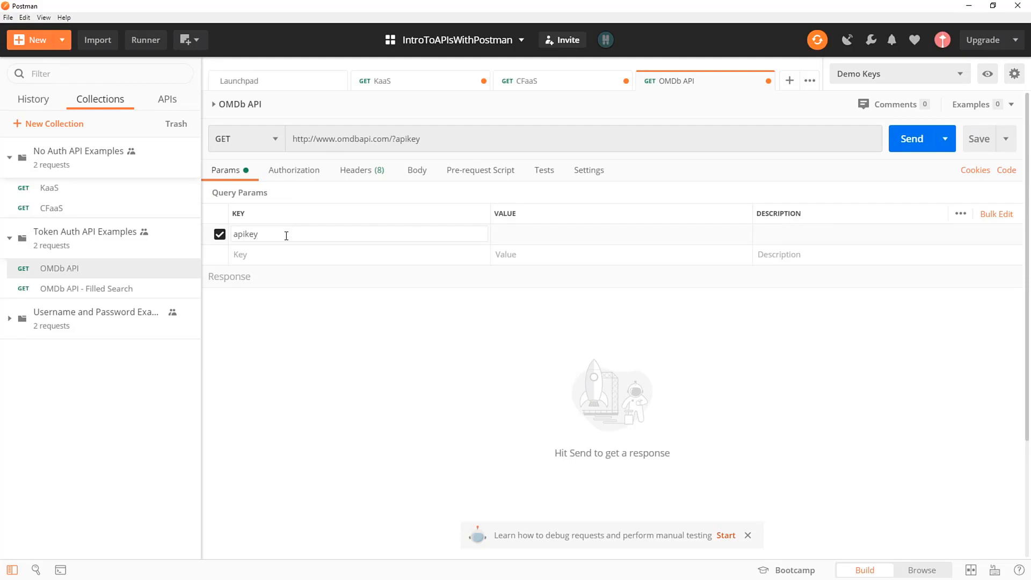
click(553, 232)
- Switch the active environment to No Environment and view its variables overview
click(900, 74)
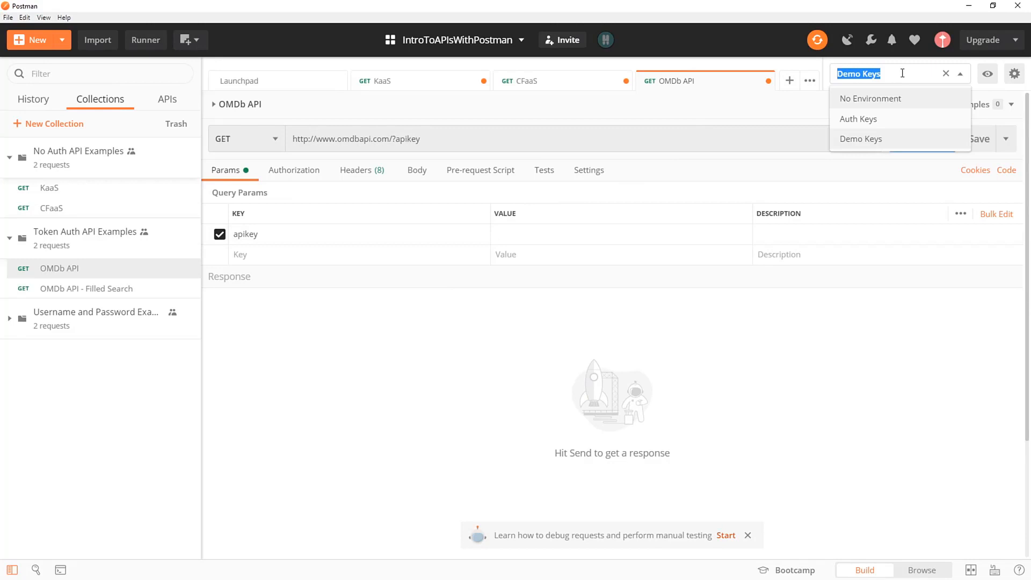
click(897, 106)
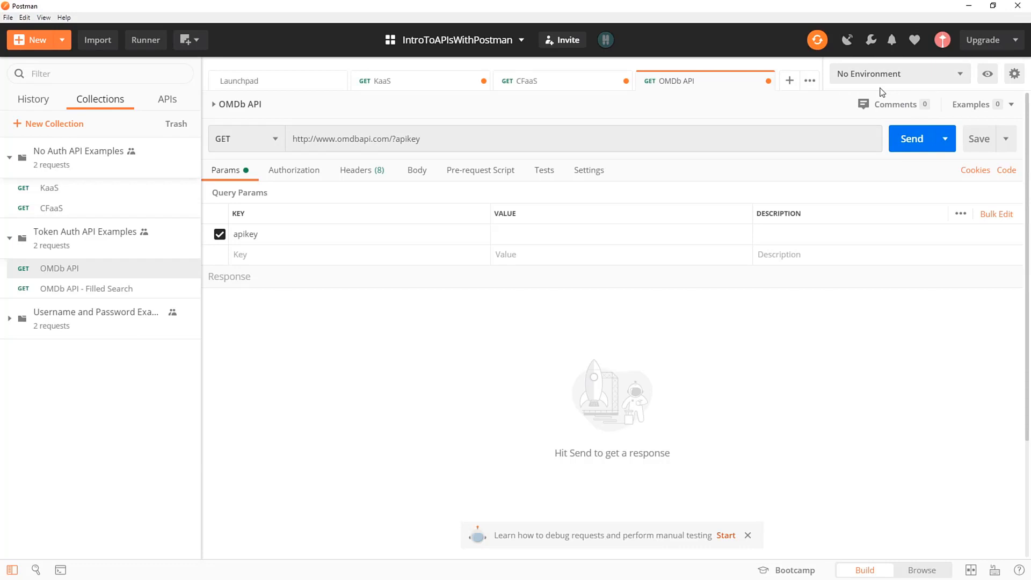
click(990, 75)
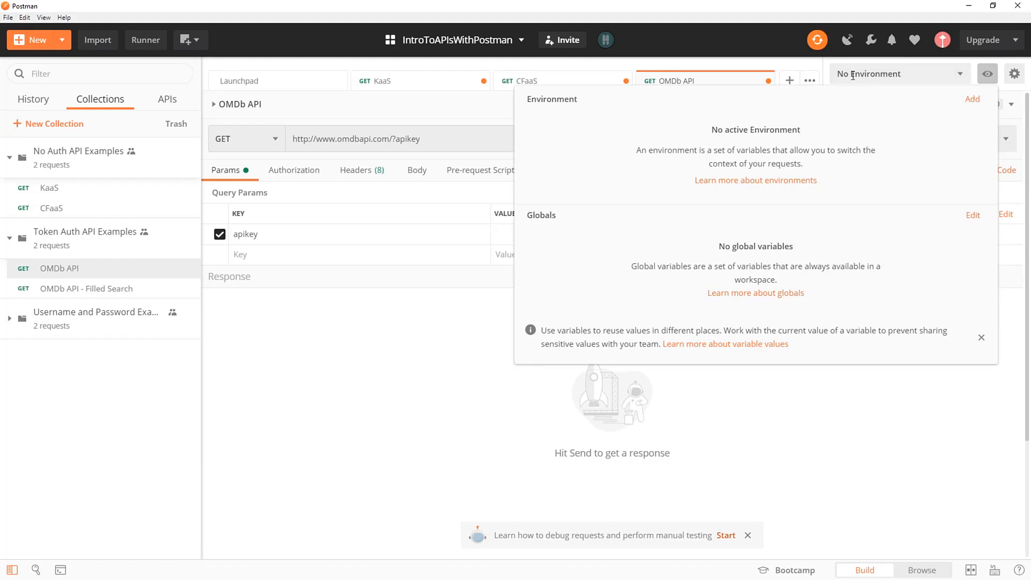
click(766, 60)
- Set the active environment to Demo Keys and view its variables
click(880, 75)
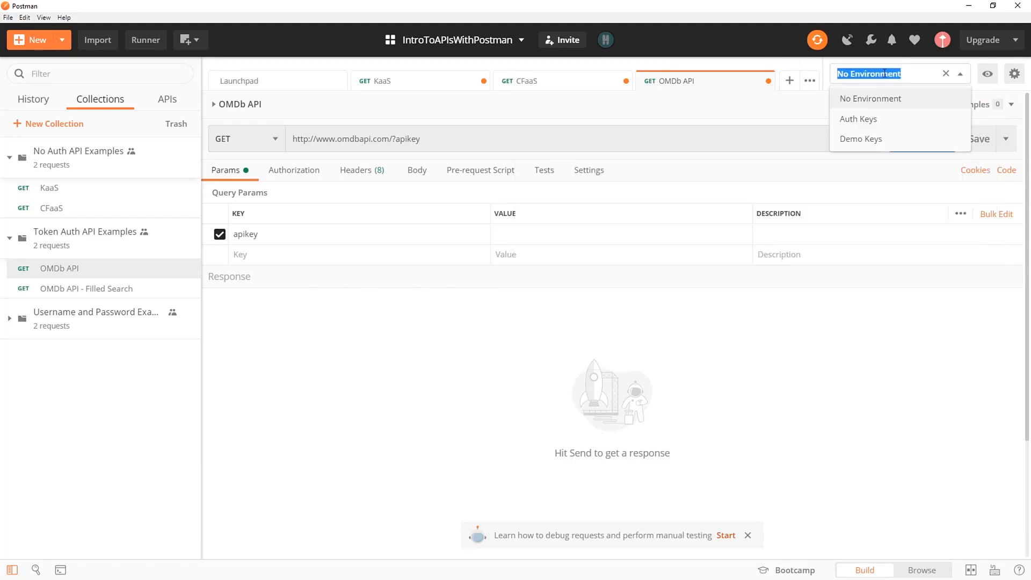
click(886, 140)
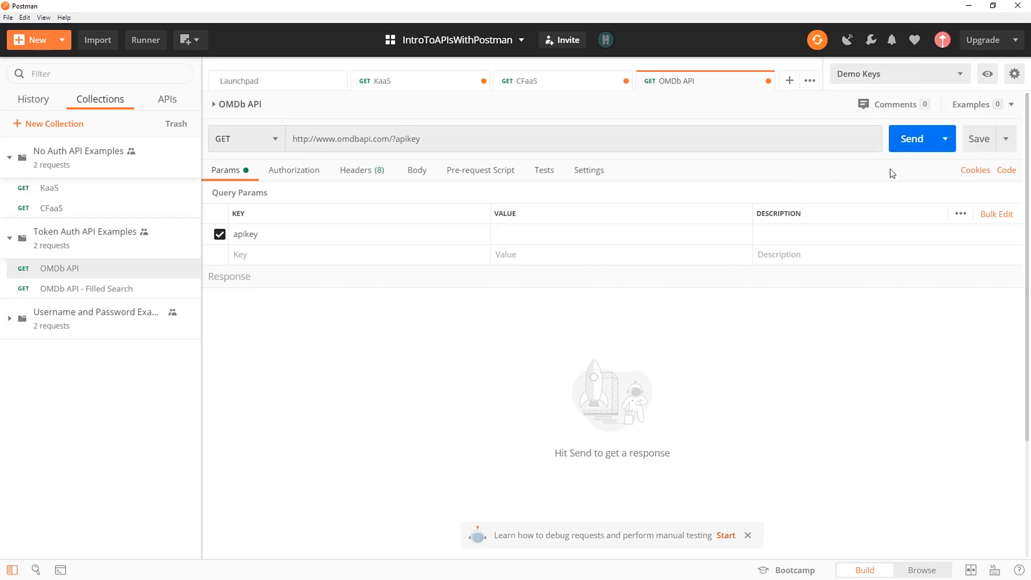
click(986, 75)
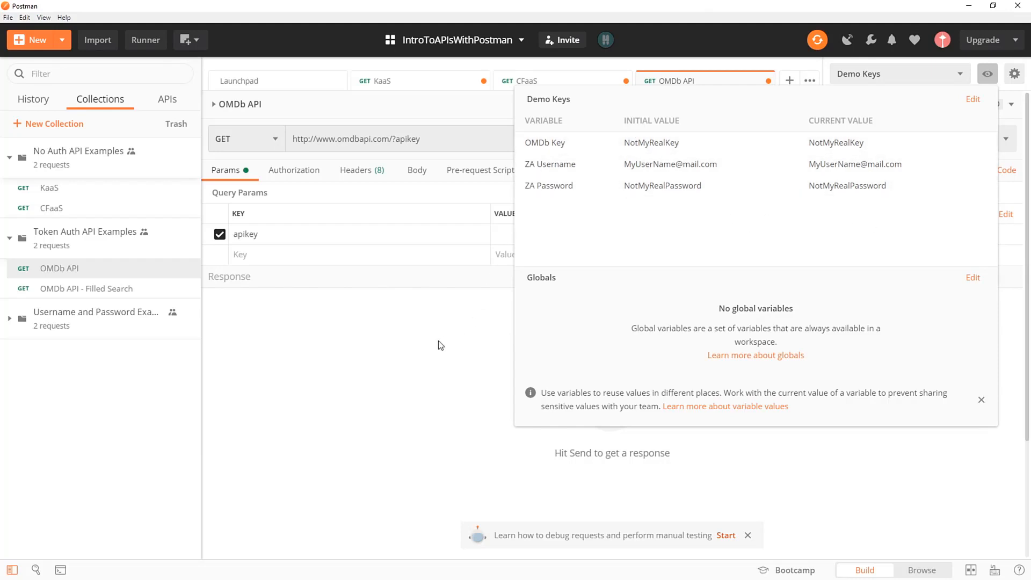
- Set the apikey parameter's value to the environment variable {{OMDb Key}}
click(512, 233)
click(512, 233)
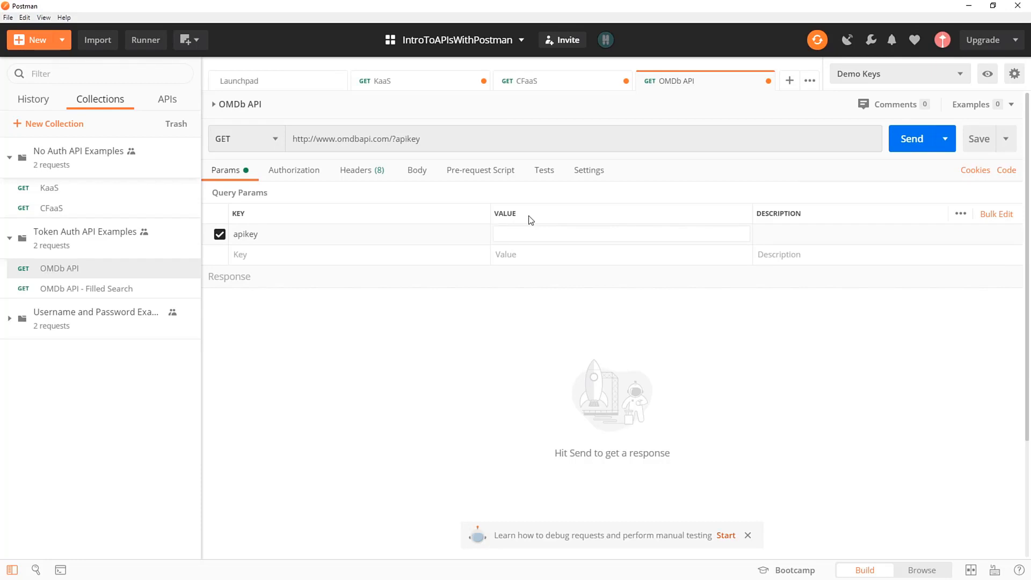
text({{)
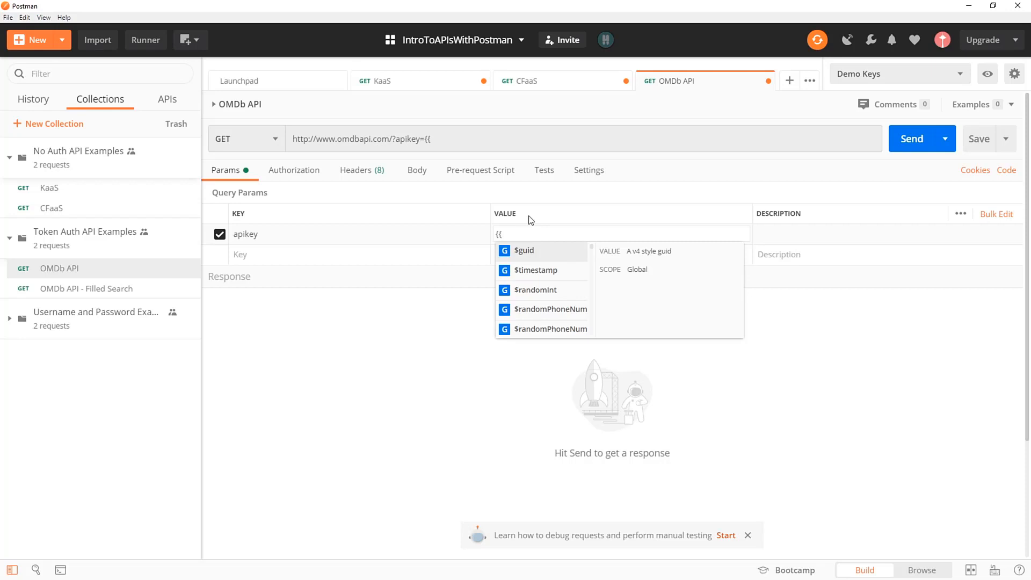
text(OMDb)
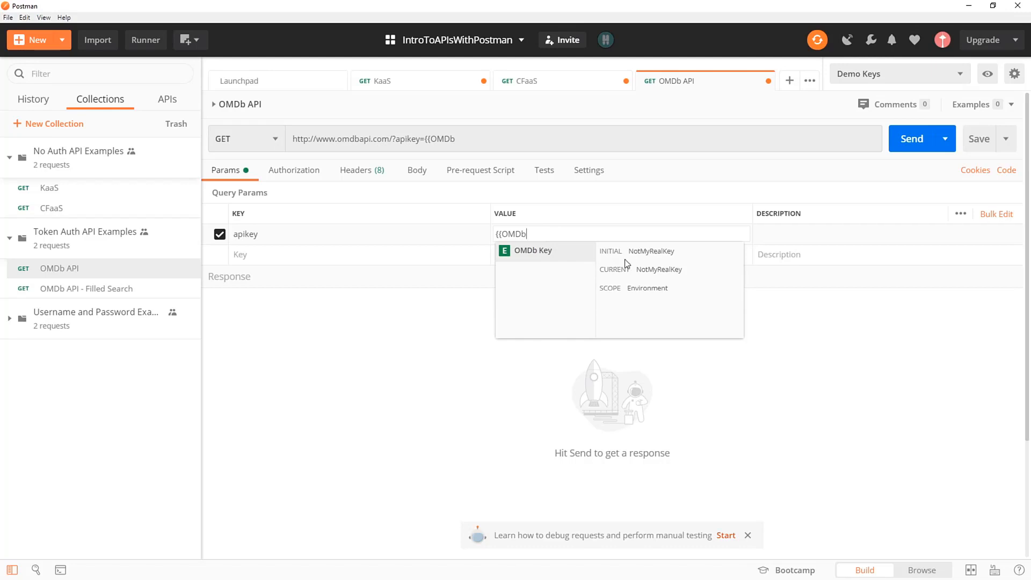
click(546, 260)
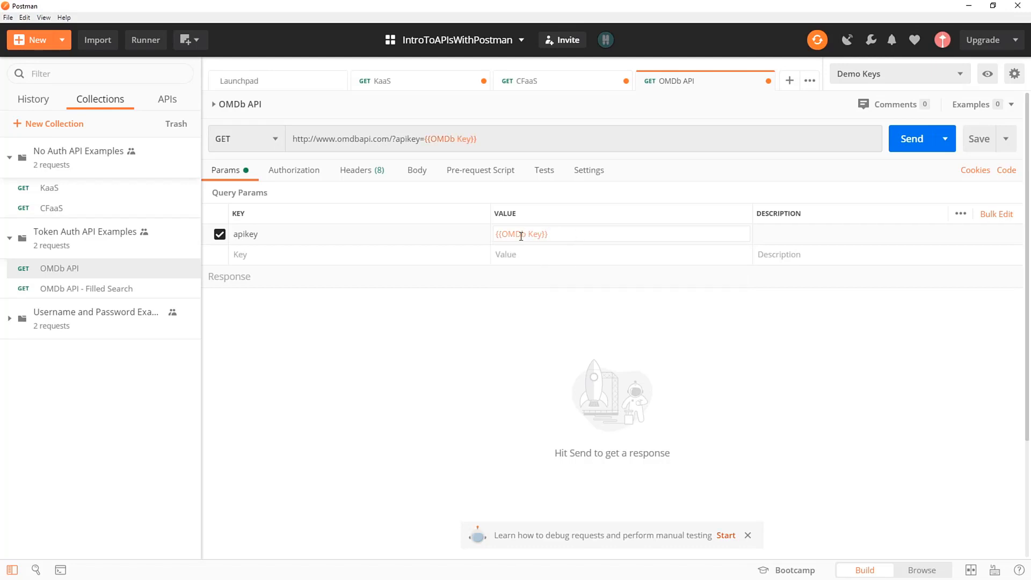
mouse_move(521, 236)
- Check the By Search parameters in the OMDb documentation and add a query parameter s with the value "Lord of" to the Postman request
click(295, 255)
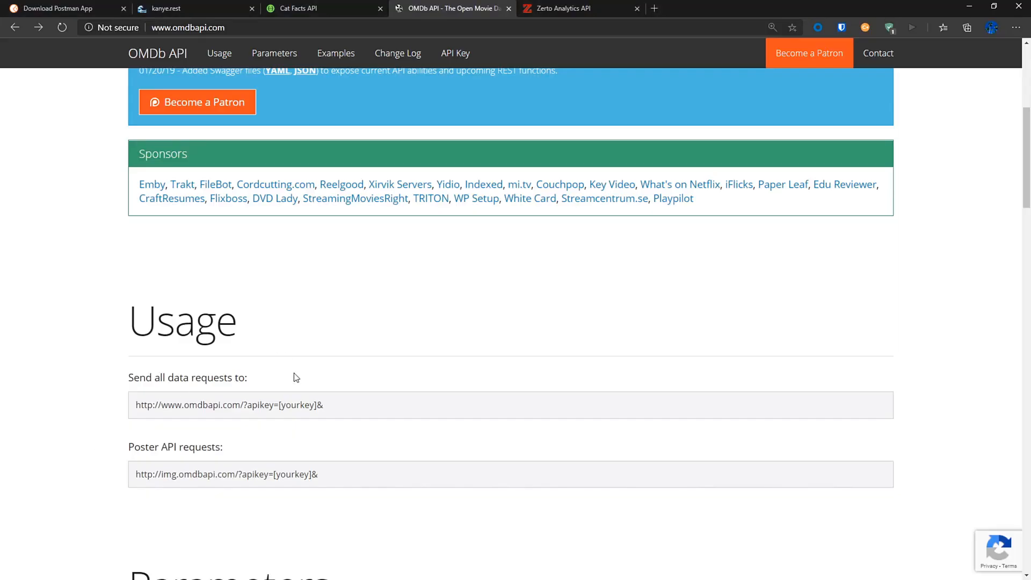
scroll(295, 377, down, 10)
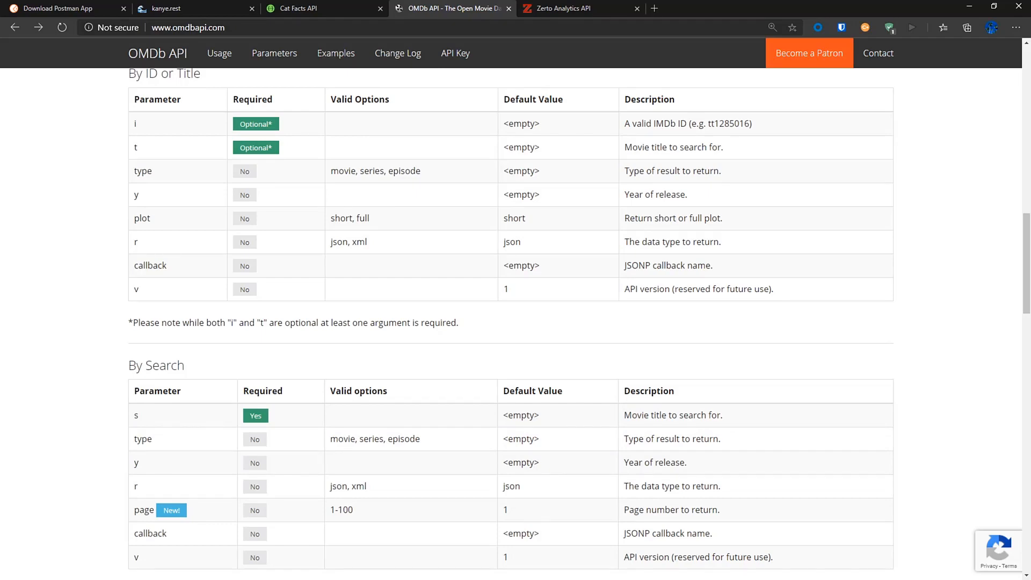
key(alt+Tab)
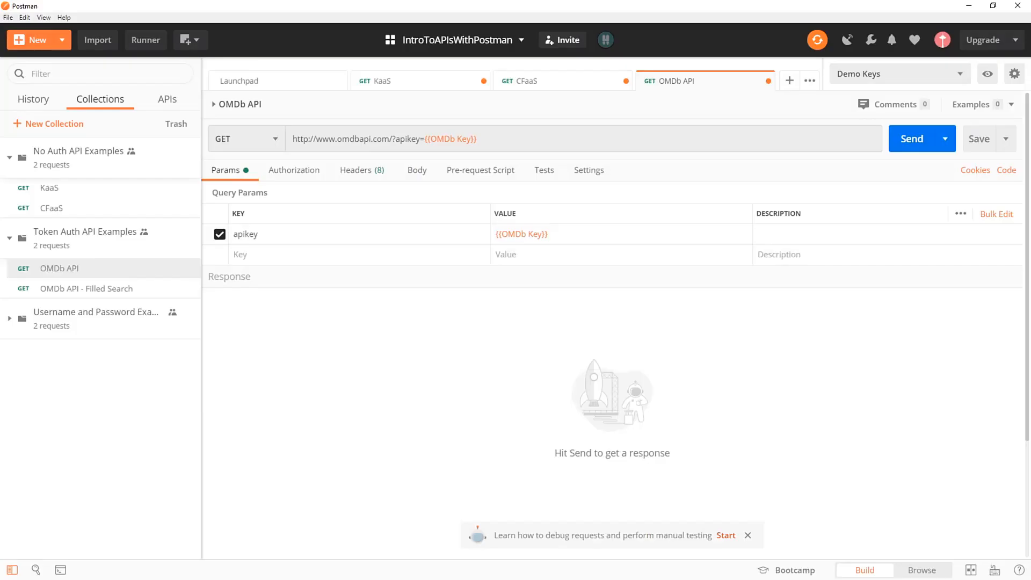
text(s)
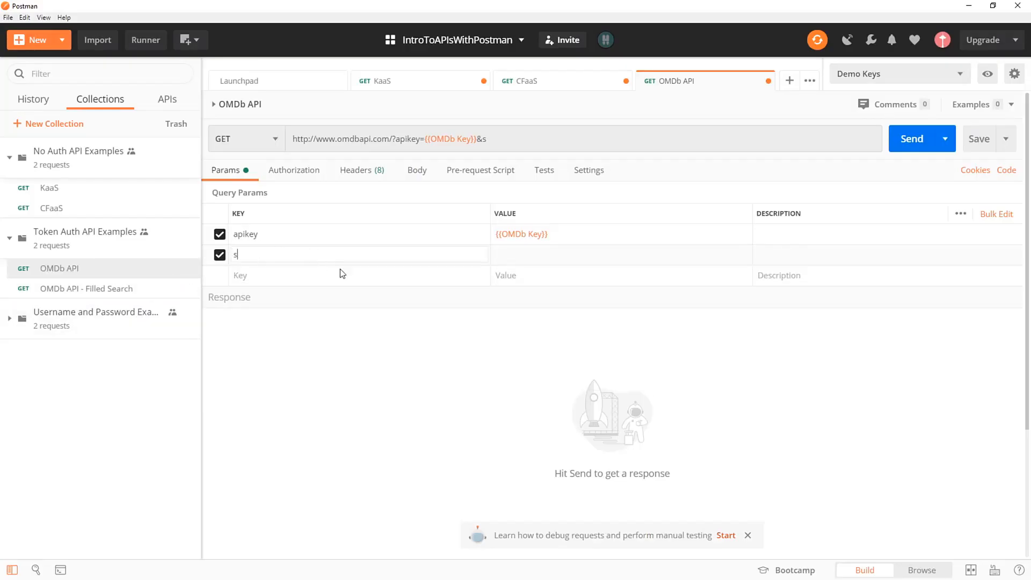
click(496, 257)
text(Lord of)
- Add a query parameter y with the value 2005 to the OMDb API request
click(238, 275)
text(year=)
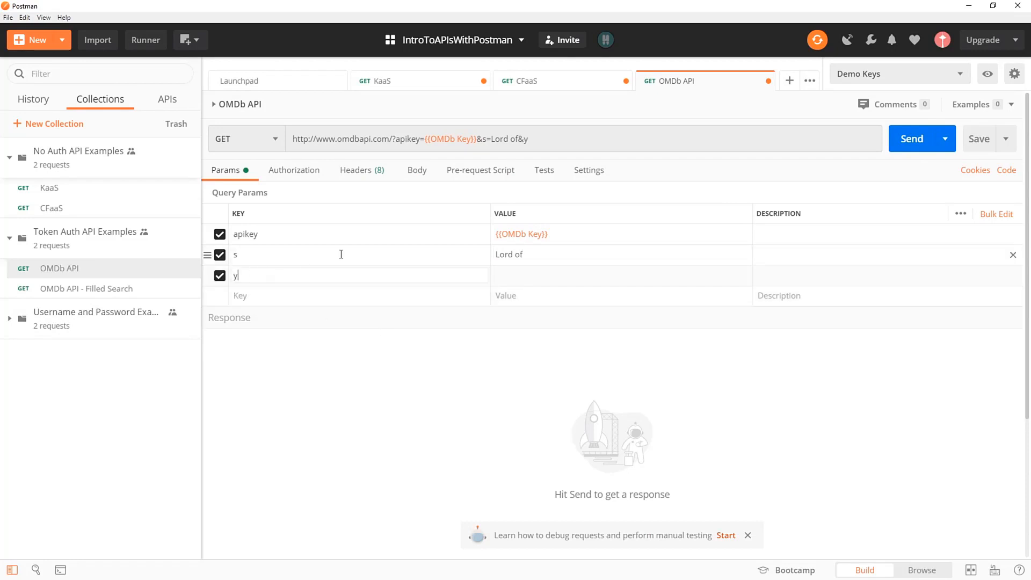
text(2005)
key(shift+Tab)
key(BackSpace)
key(BackSpace)
key(BackSpace)
key(Tab)
key(Tab)
- Add a query parameter type with the value movie and send the OMDb API request
click(250, 295)
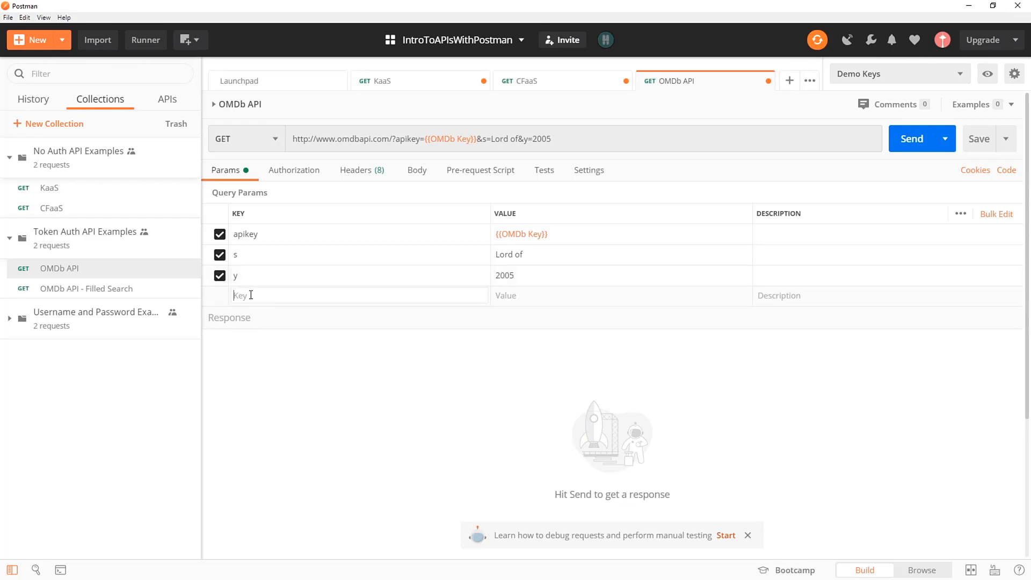
text(tyep)
click(250, 294)
key(BackSpace)
key(BackSpace)
text(pe)
key(Tab)
text(m)
key(BackSpace)
text(movie)
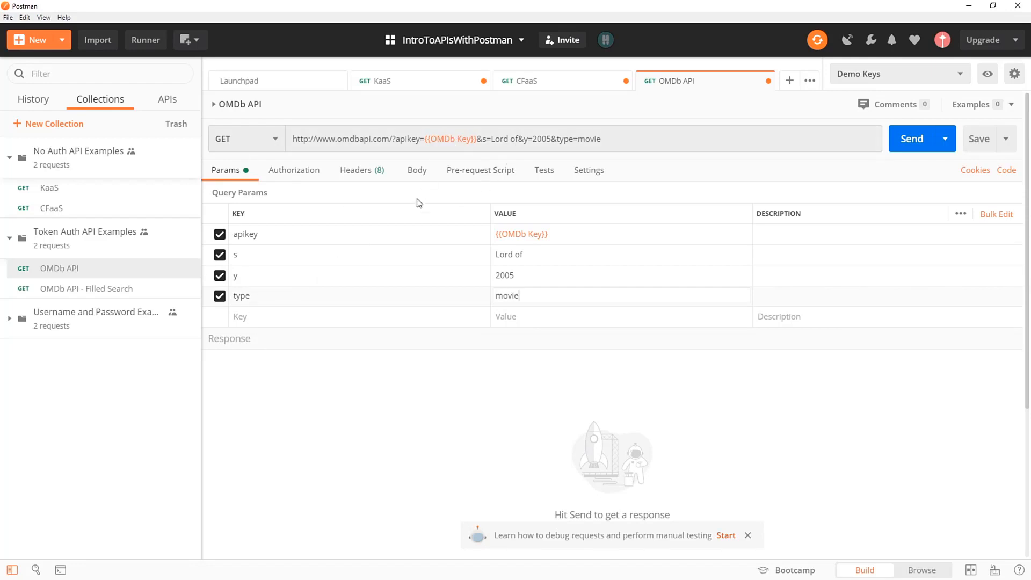
mouse_move(432, 139)
click(912, 139)
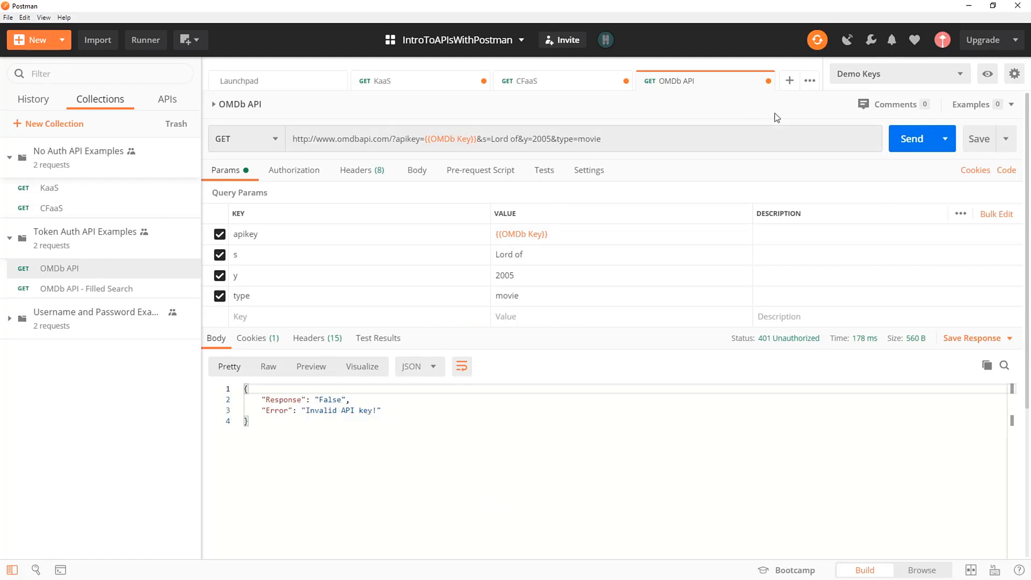
- Switch the active environment to Auth Keys and resend the OMDb API request
click(961, 76)
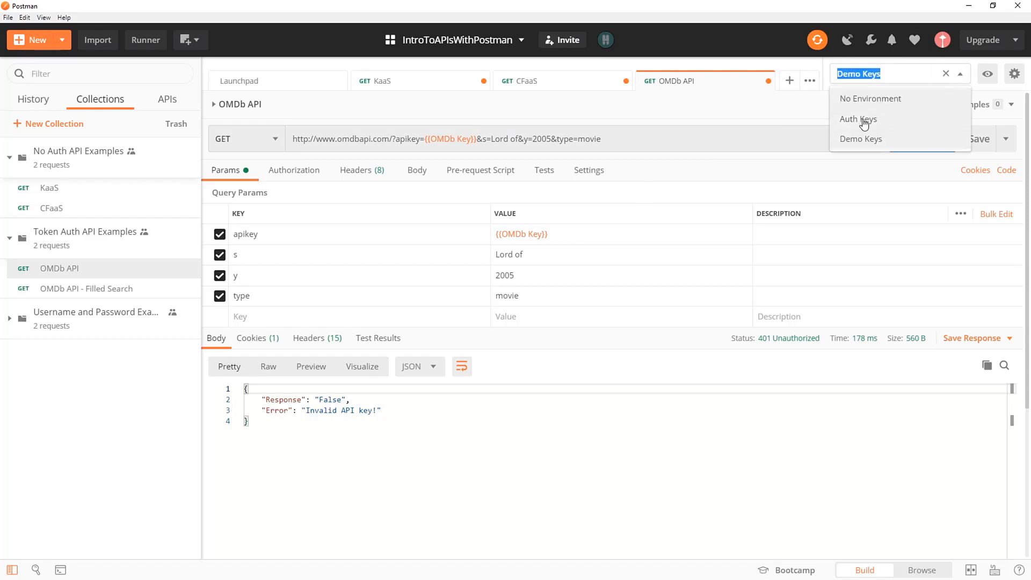
click(839, 125)
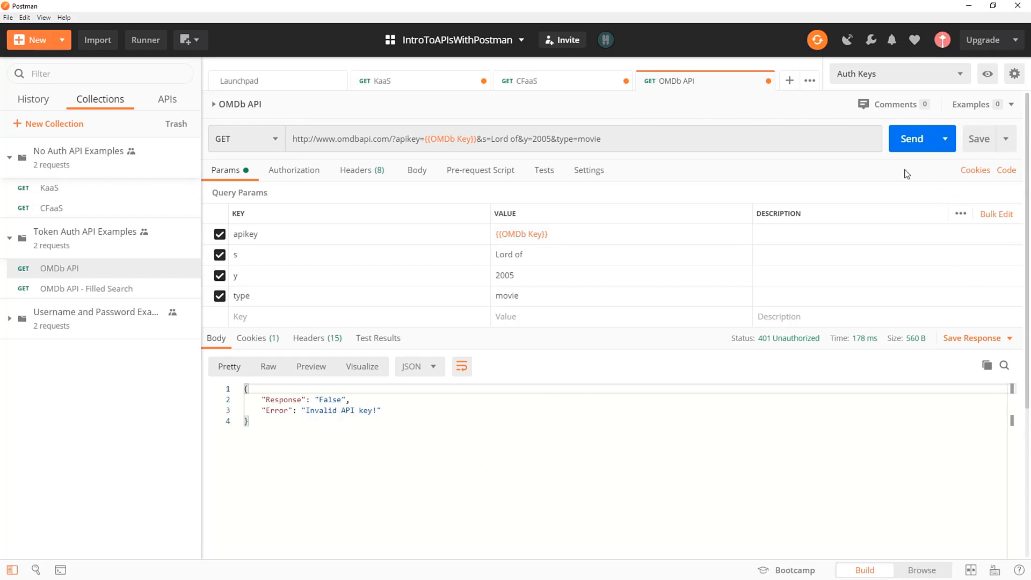
click(913, 150)
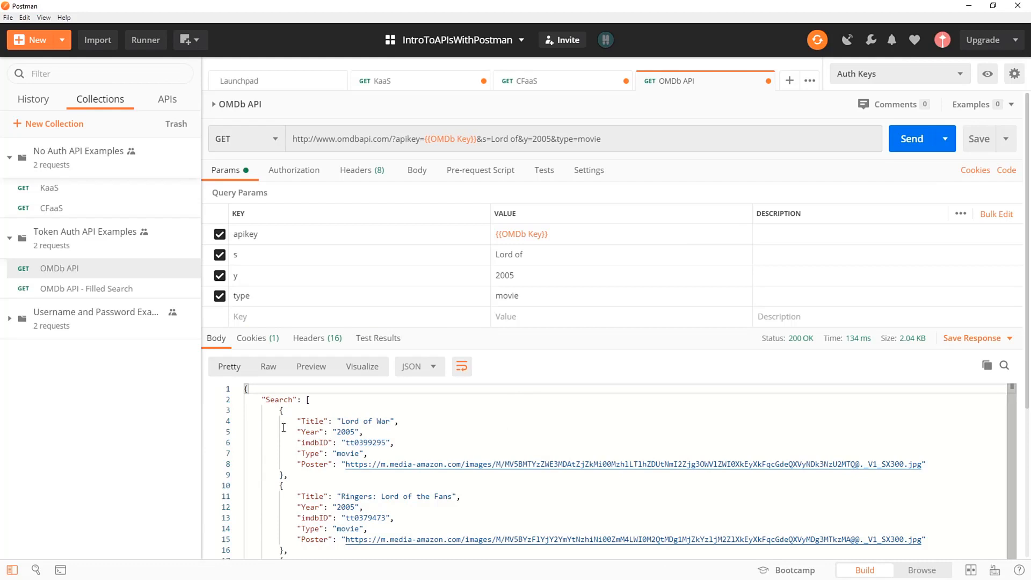
- Examine the movie entries in the JSON response body from start to end
scroll(333, 427, down, 2)
scroll(348, 430, up, 2)
scroll(410, 505, down, 3)
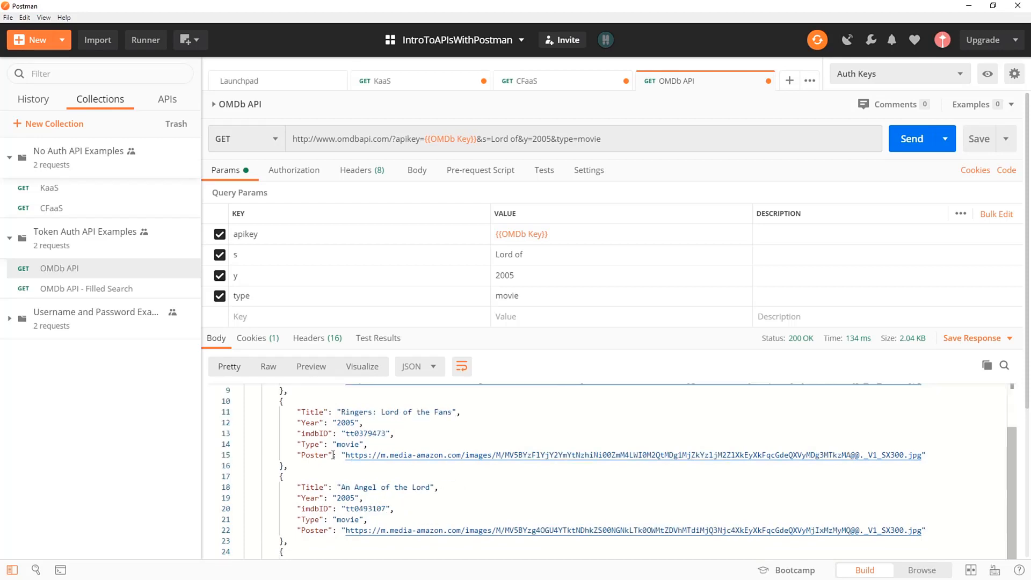
scroll(360, 497, down, 3)
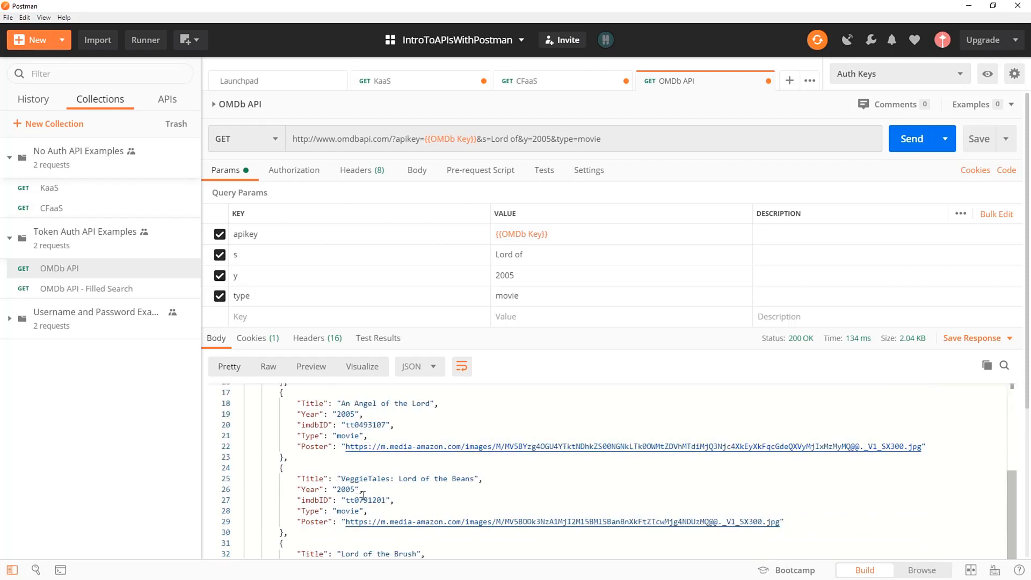
scroll(364, 495, down, 10)
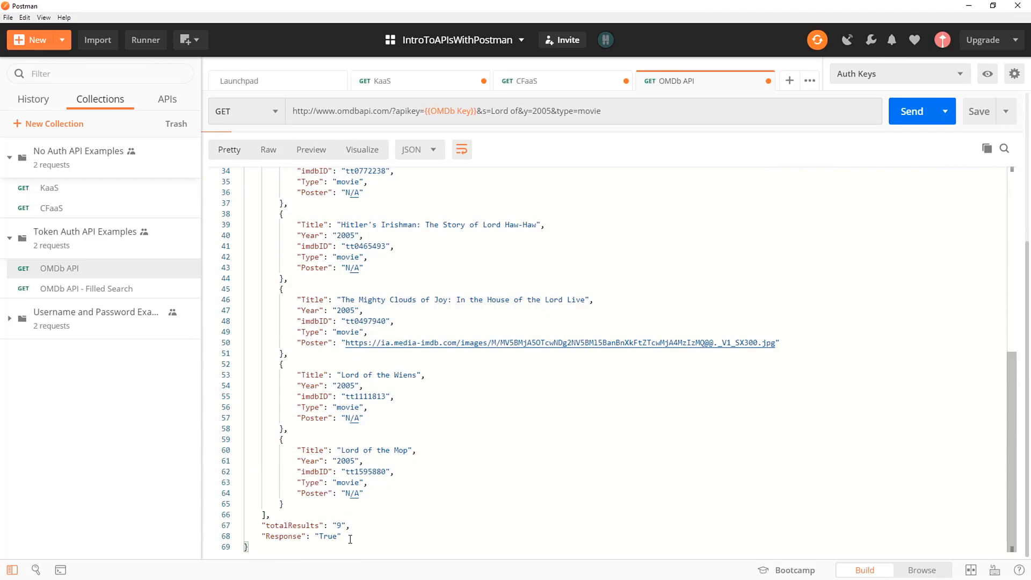
scroll(367, 516, up, 10)
scroll(365, 510, up, 2)
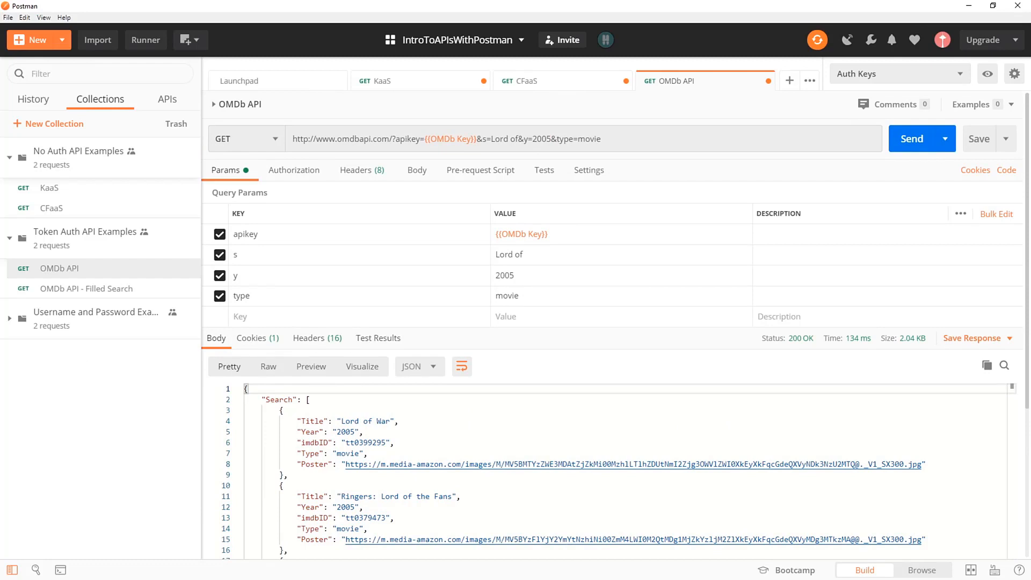
- Check the OMDb documentation for the data type option, add a query parameter r with the value xml, and resend the request
key(alt+Tab)
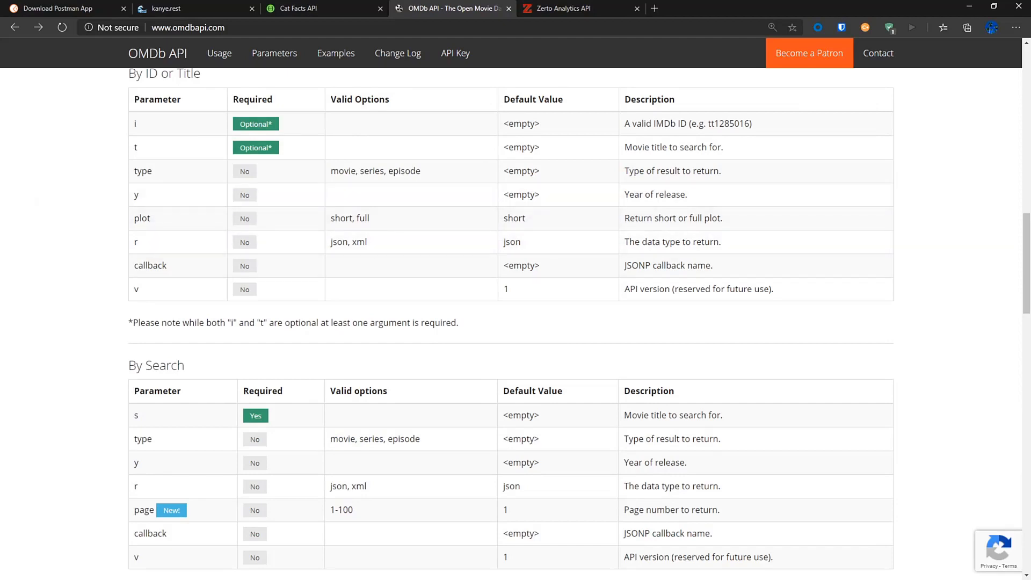
key(alt+Tab)
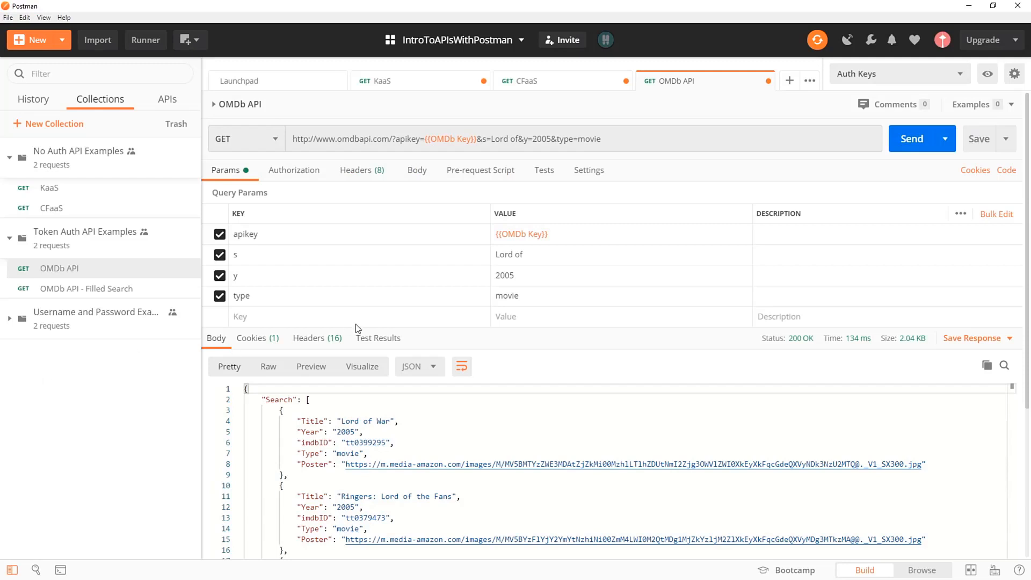
click(264, 317)
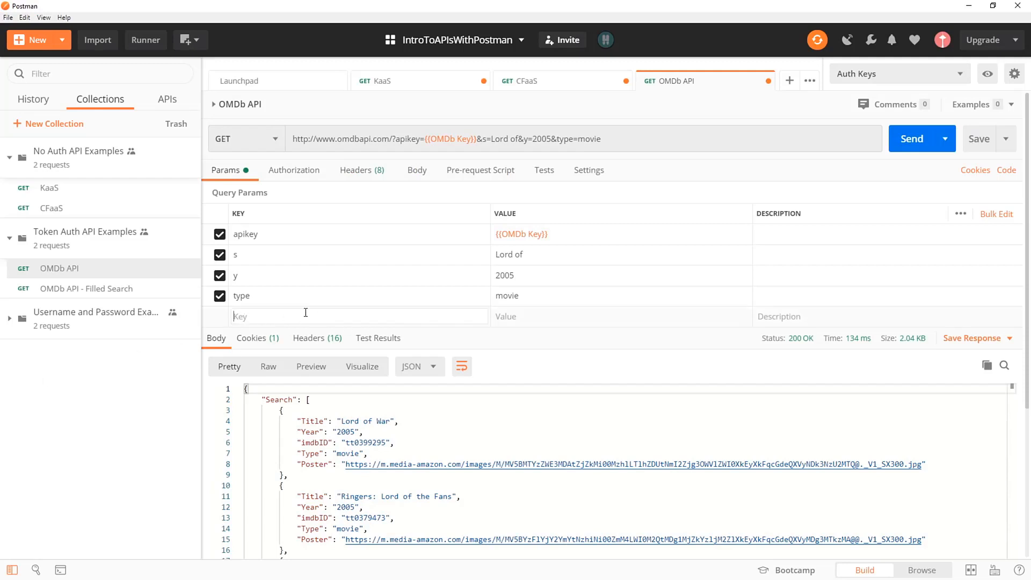
text(r)
key(Tab)
text(xml)
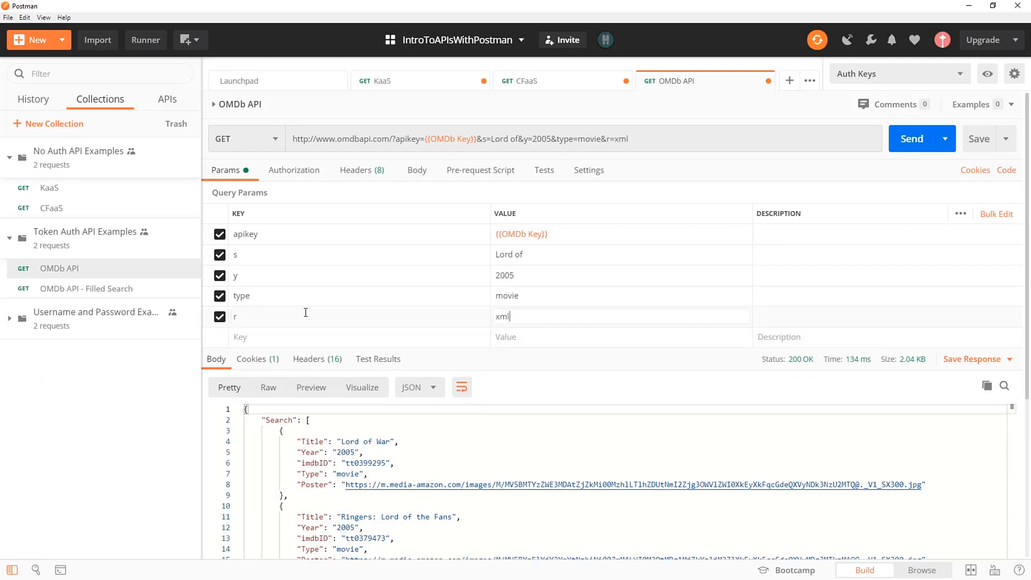
click(603, 340)
click(900, 145)
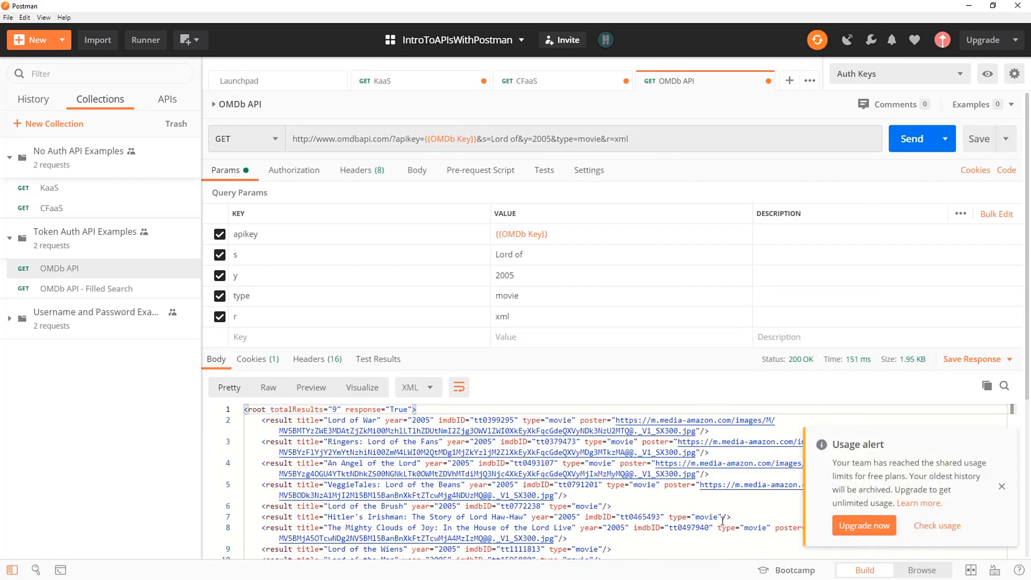
click(1001, 486)
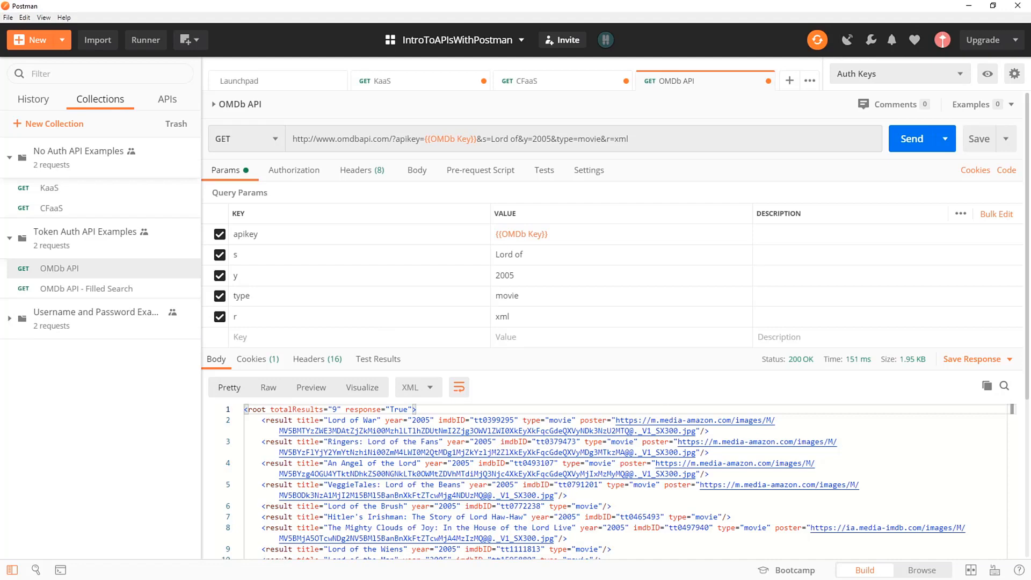
- Switch to the Zerto Analytics API documentation in the browser and review the details of the POST /v2/auth/token endpoint
key(alt+Tab)
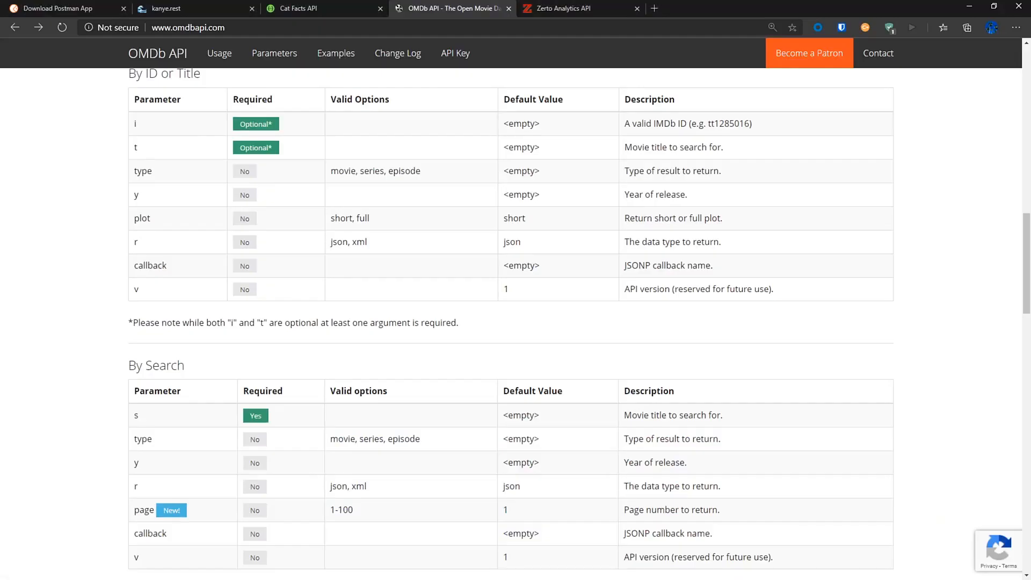
click(589, 8)
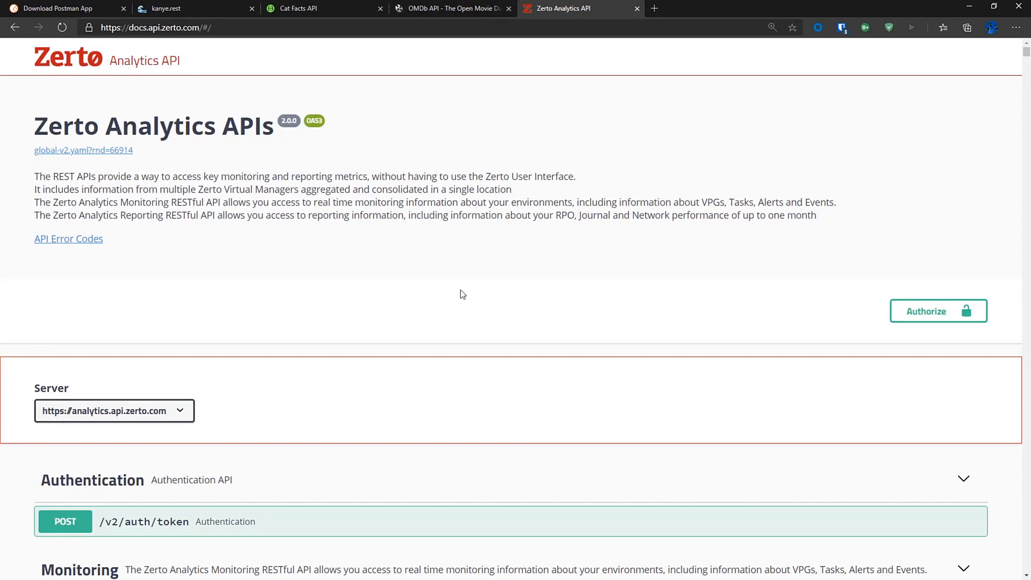
scroll(446, 292, down, 4)
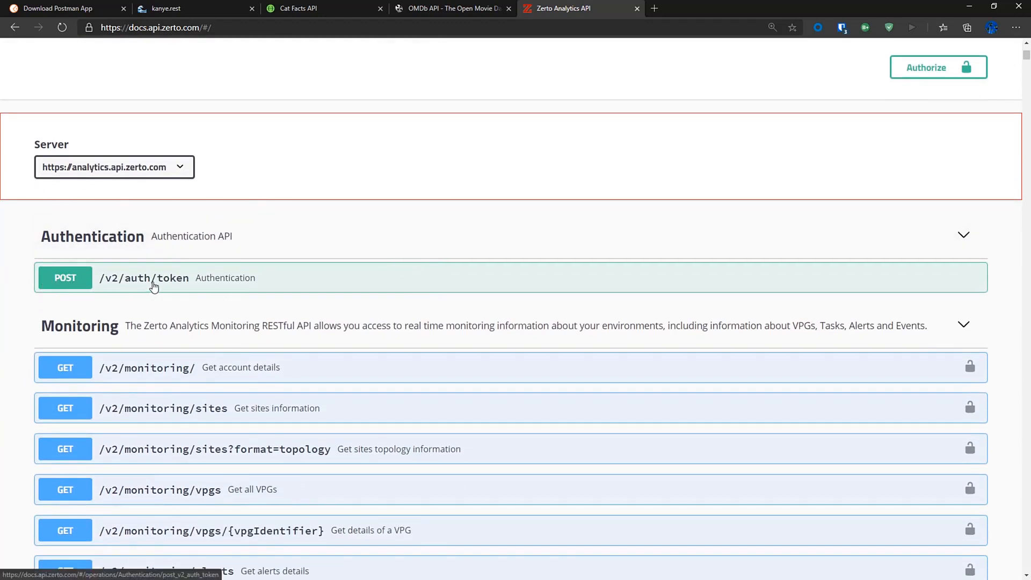
click(219, 290)
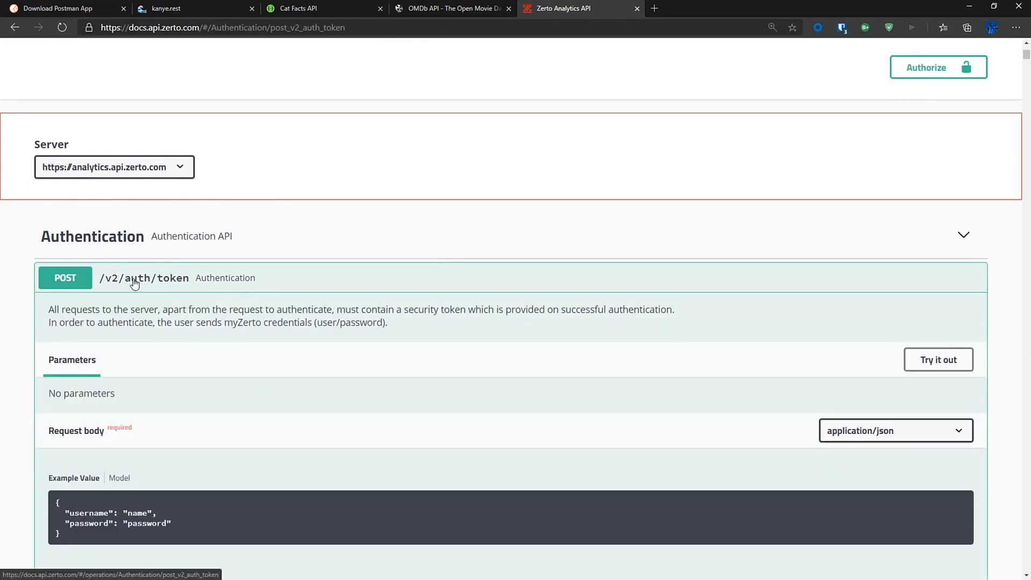
scroll(235, 323, down, 2)
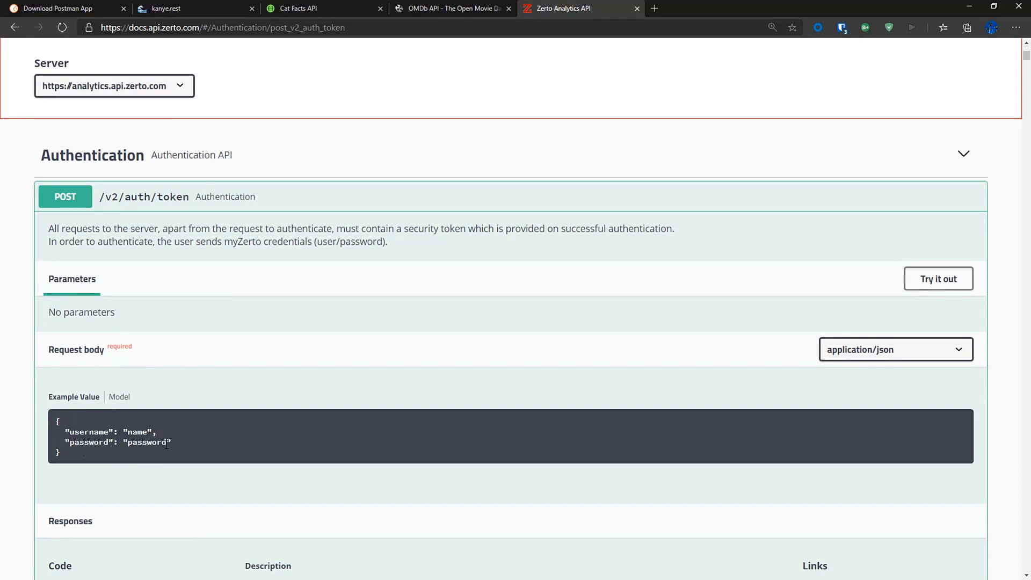
scroll(230, 482, down, 4)
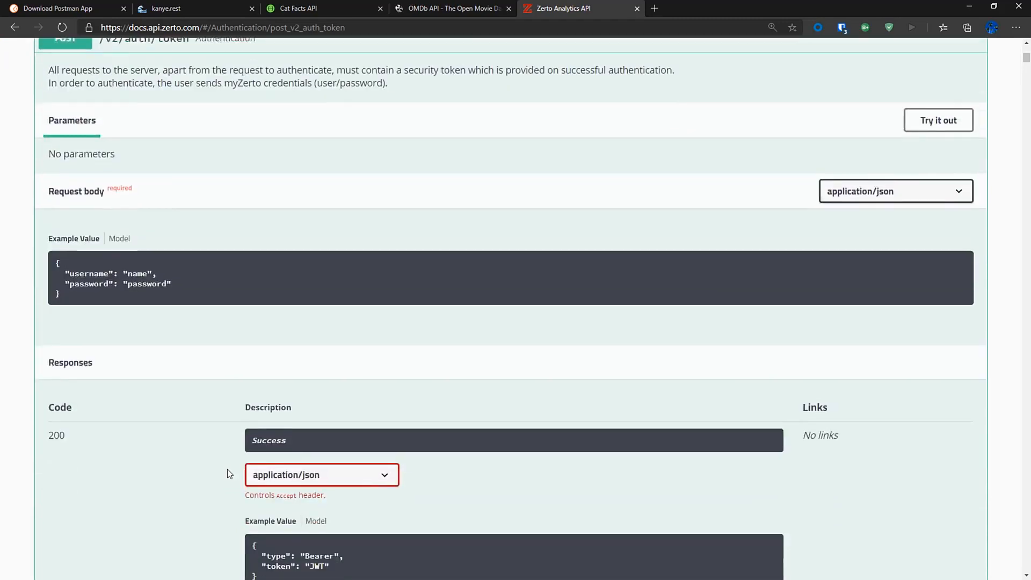
scroll(227, 467, down, 14)
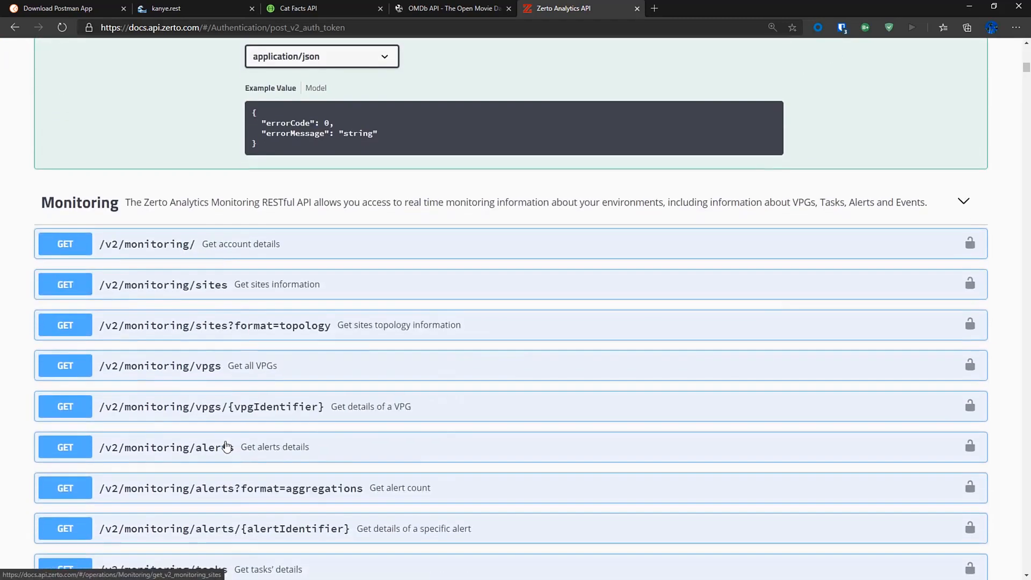
- Expand the GET /v2/monitoring/events endpoint in the Monitoring section and review its parameters
scroll(232, 408, down, 2)
click(226, 513)
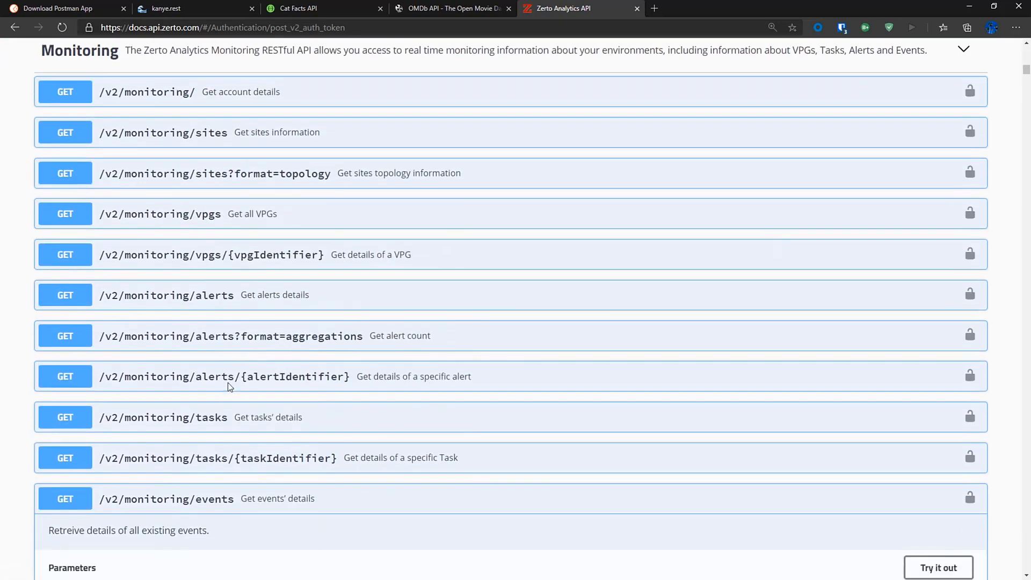
scroll(224, 507, down, 9)
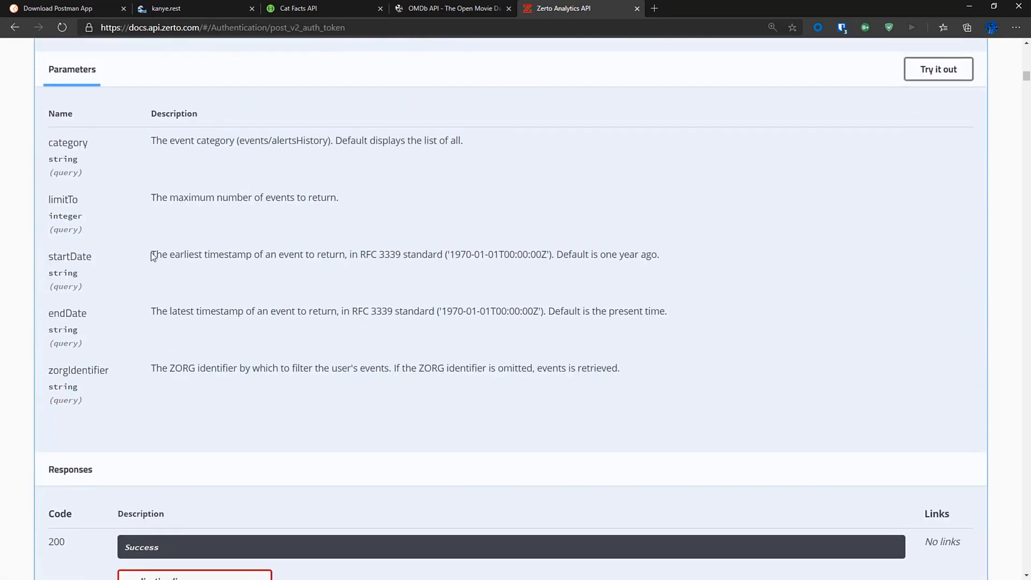
scroll(290, 339, up, 2)
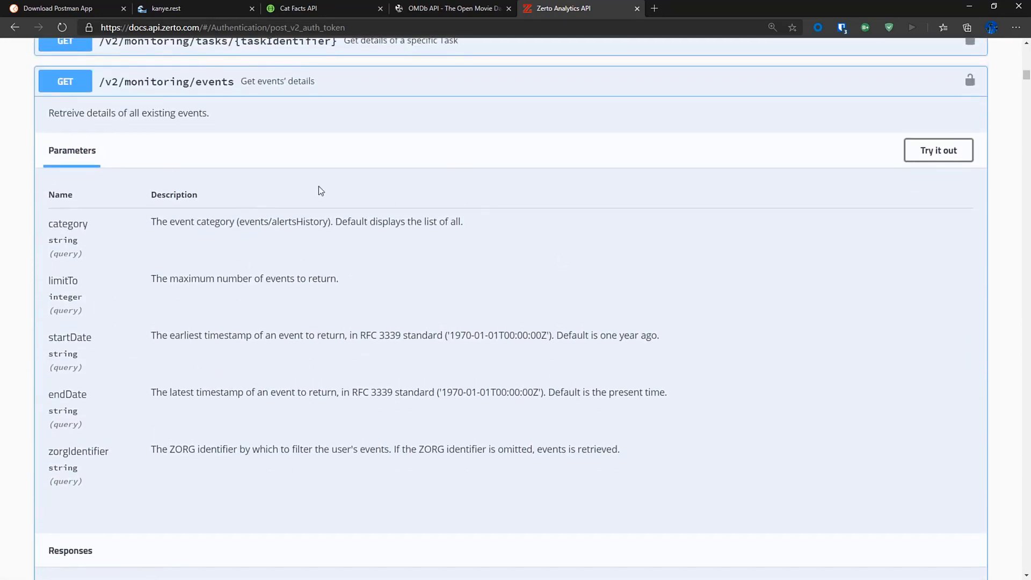
- Try out the GET /v2/monitoring/events endpoint with all parameters left empty, execute it and inspect the server response
click(956, 161)
scroll(528, 365, down, 4)
scroll(408, 349, up, 4)
scroll(407, 345, down, 4)
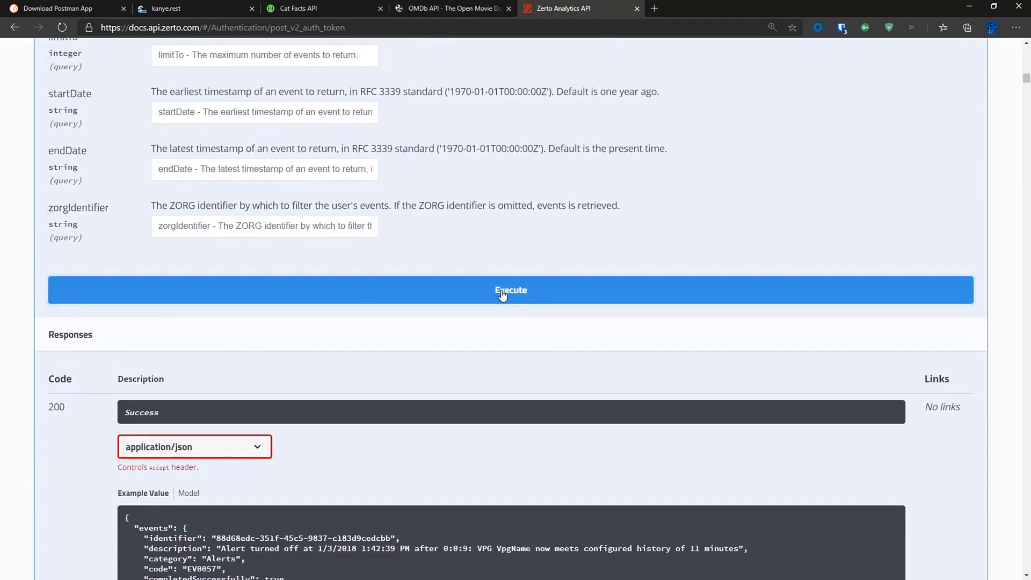
click(268, 290)
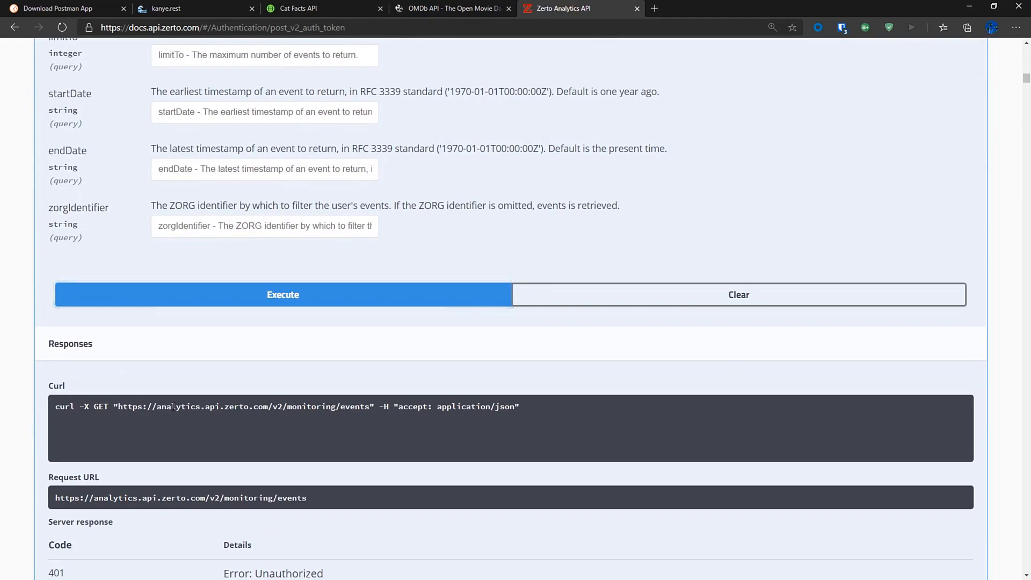
scroll(170, 406, down, 1)
scroll(169, 409, down, 3)
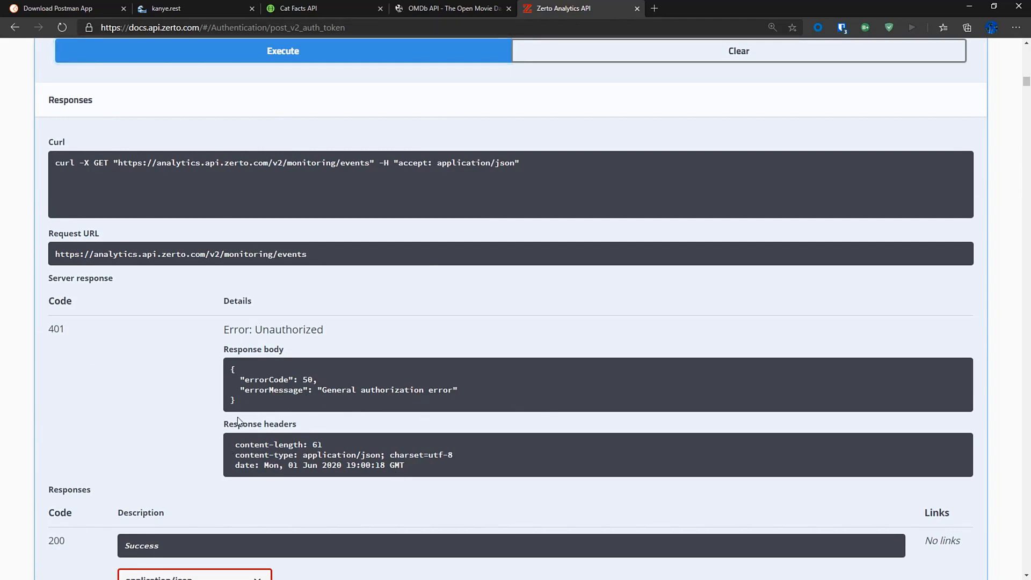
scroll(240, 412, up, 20)
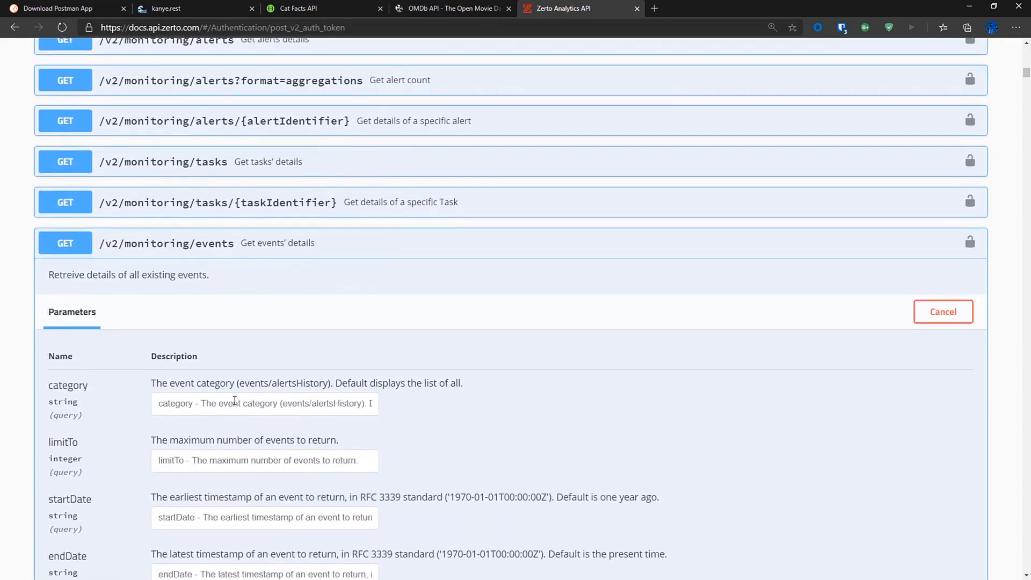
- Switch to Postman, open the Zerto Analytics Auth request from the username and password collection, and select the Demo Keys environment
scroll(232, 411, up, 8)
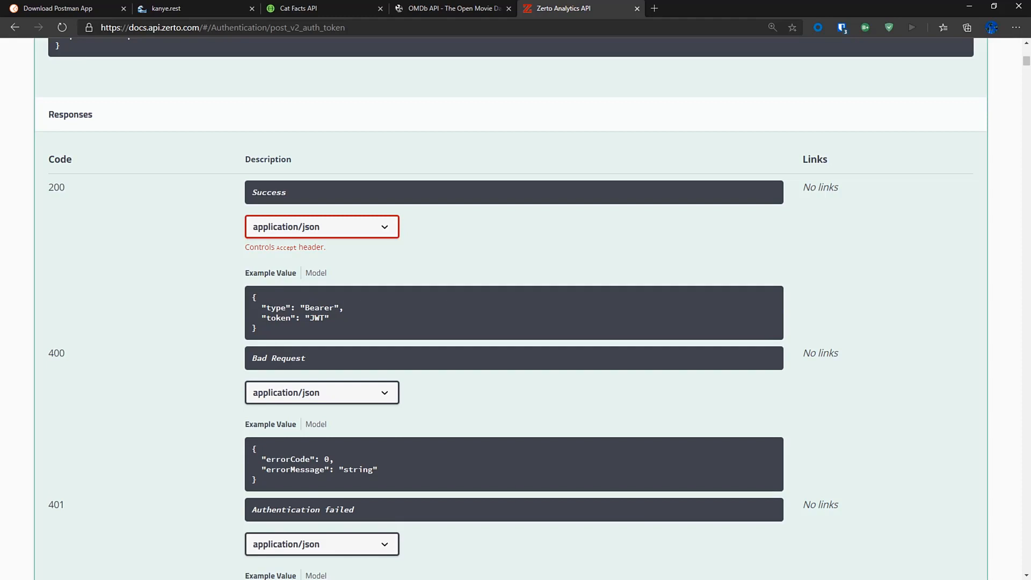
key(alt+Tab)
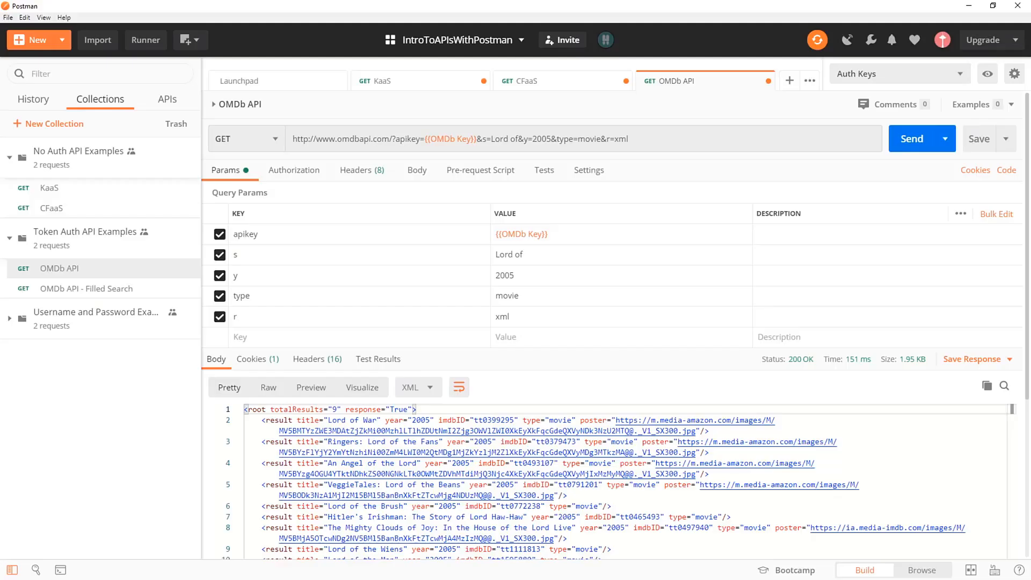
click(90, 329)
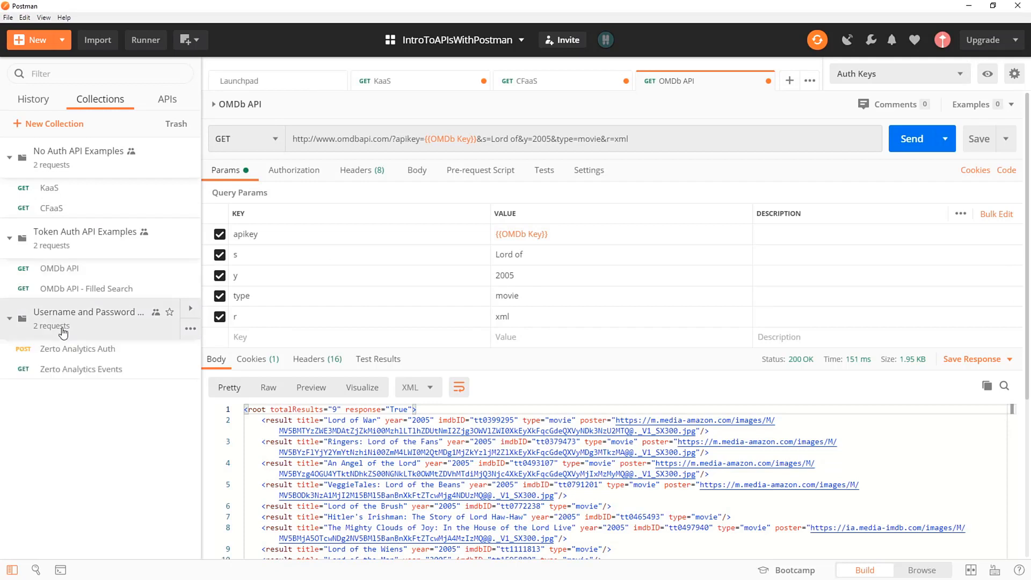
click(90, 352)
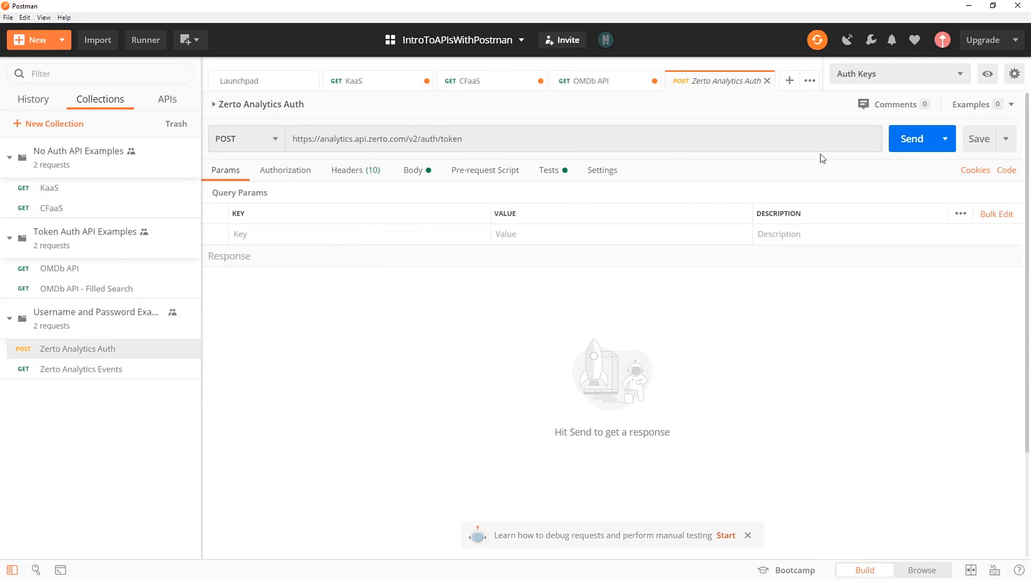
click(902, 74)
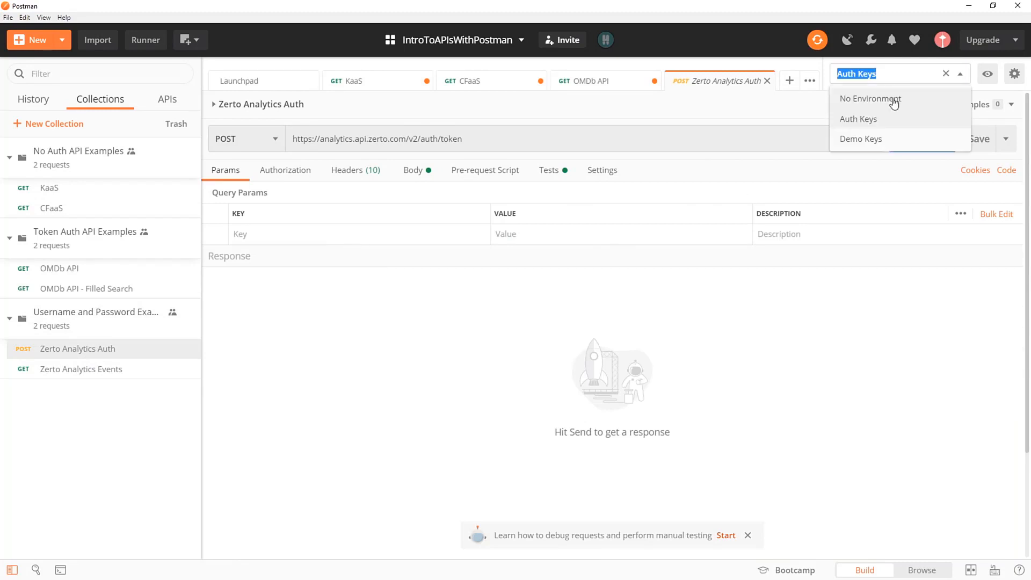
click(874, 143)
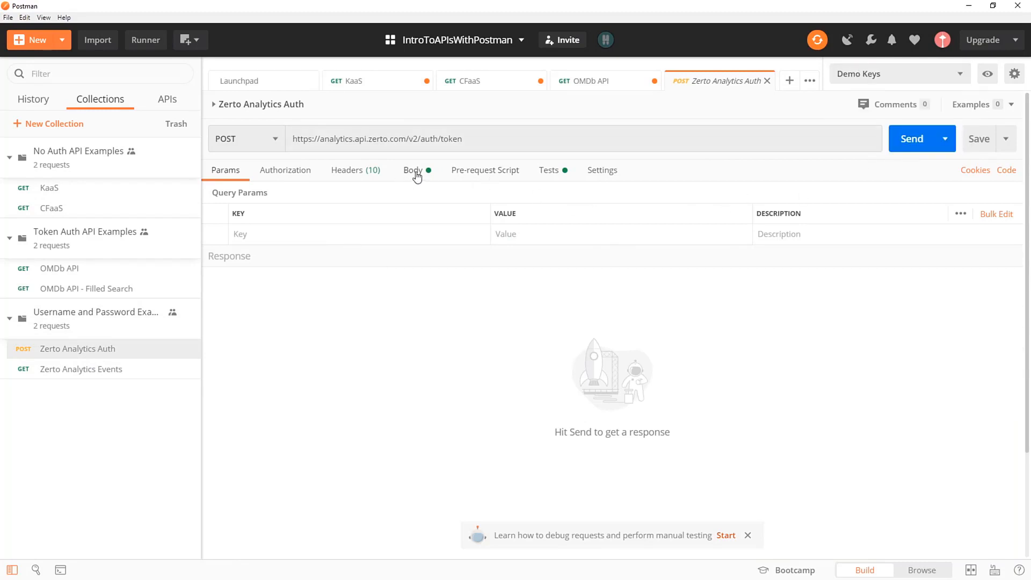
- Review the auth request's address and raw body, choose JSON as the body format, and send the request
click(276, 142)
click(241, 187)
click(417, 176)
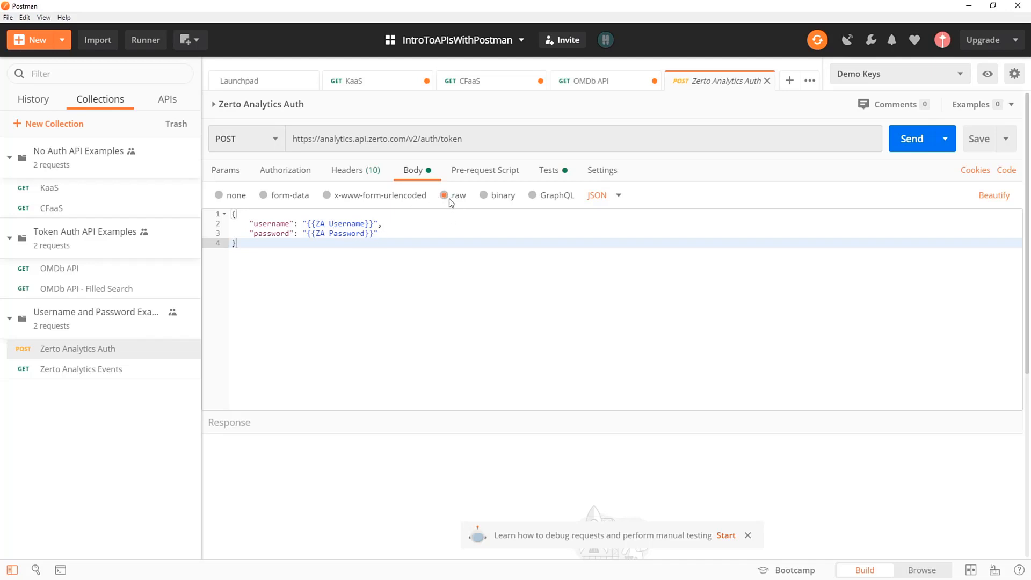
click(617, 196)
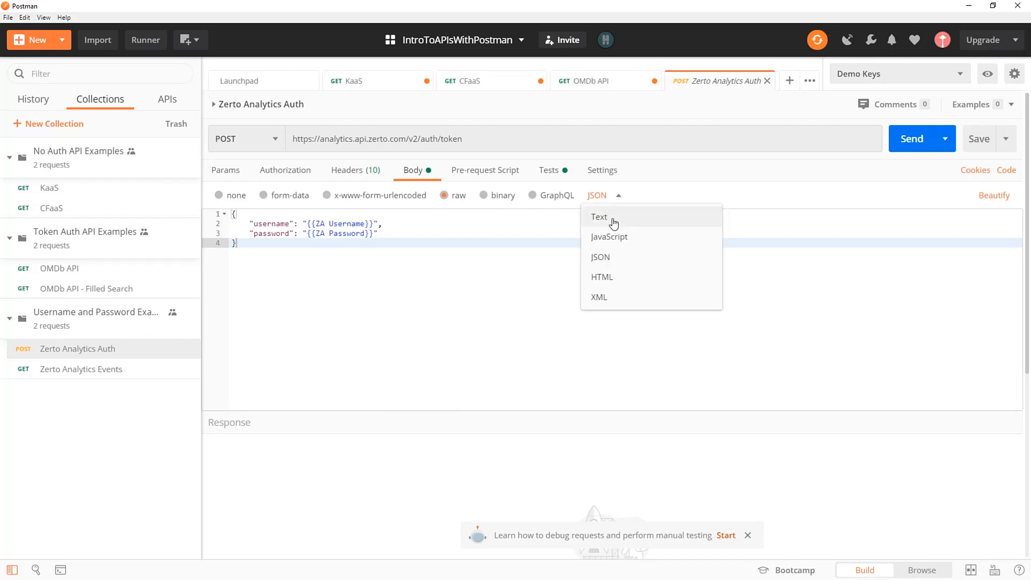
click(613, 259)
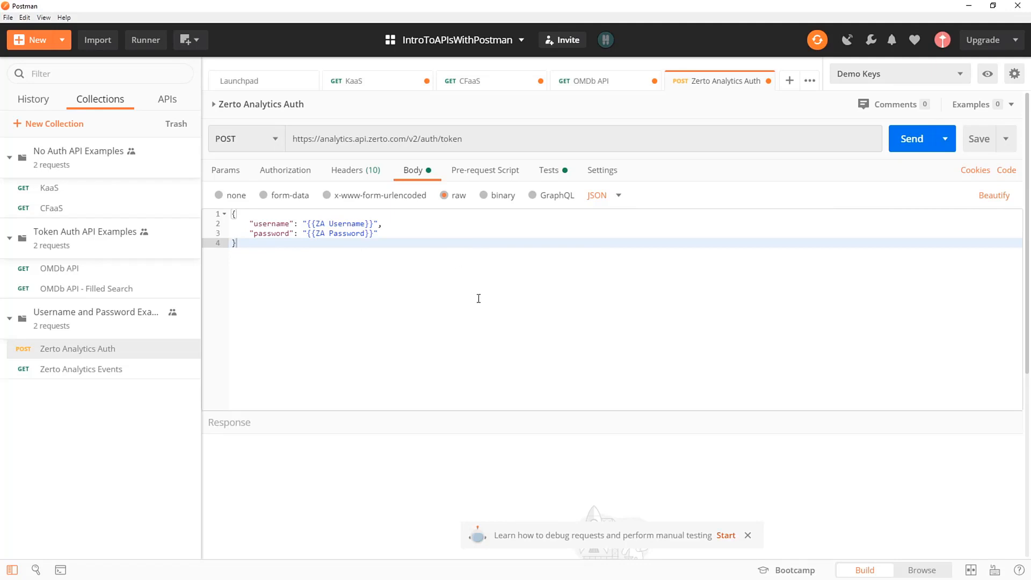
click(907, 146)
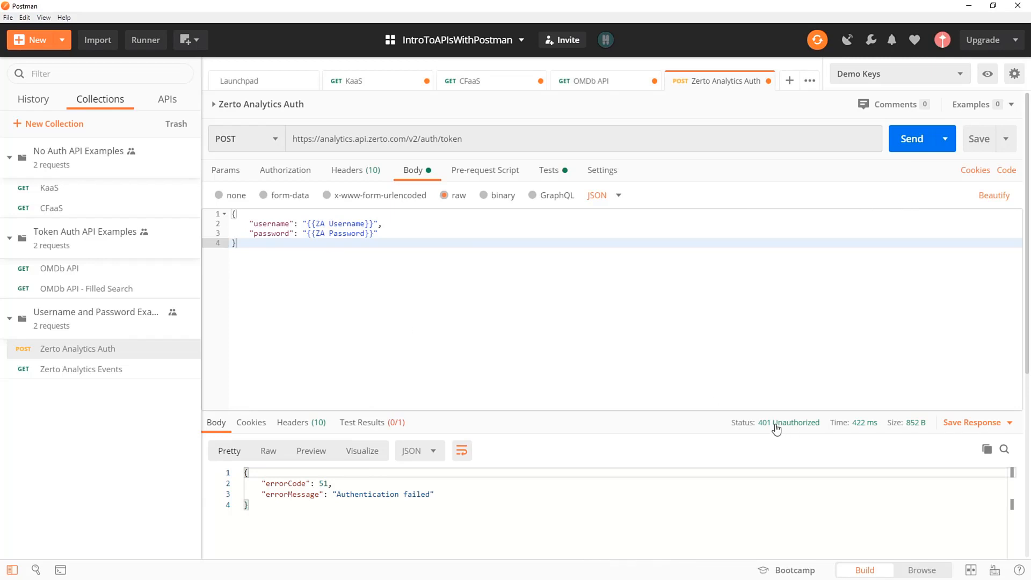
mouse_move(870, 427)
- Open the auth request's test script, try the "Status code: Code is 200" snippet at its end, and remove it
click(554, 173)
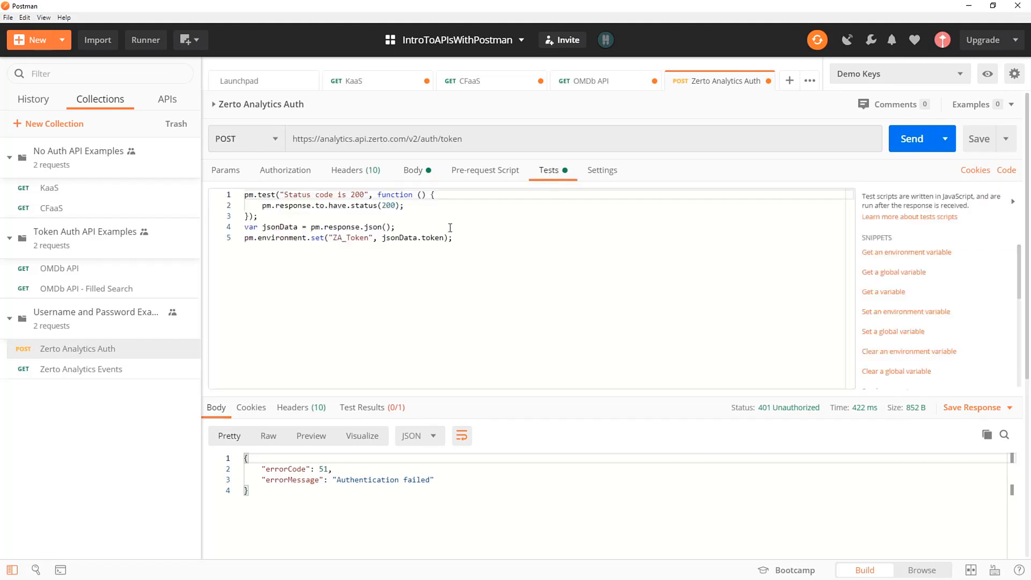
click(248, 194)
click(468, 240)
key(Return)
key(Return)
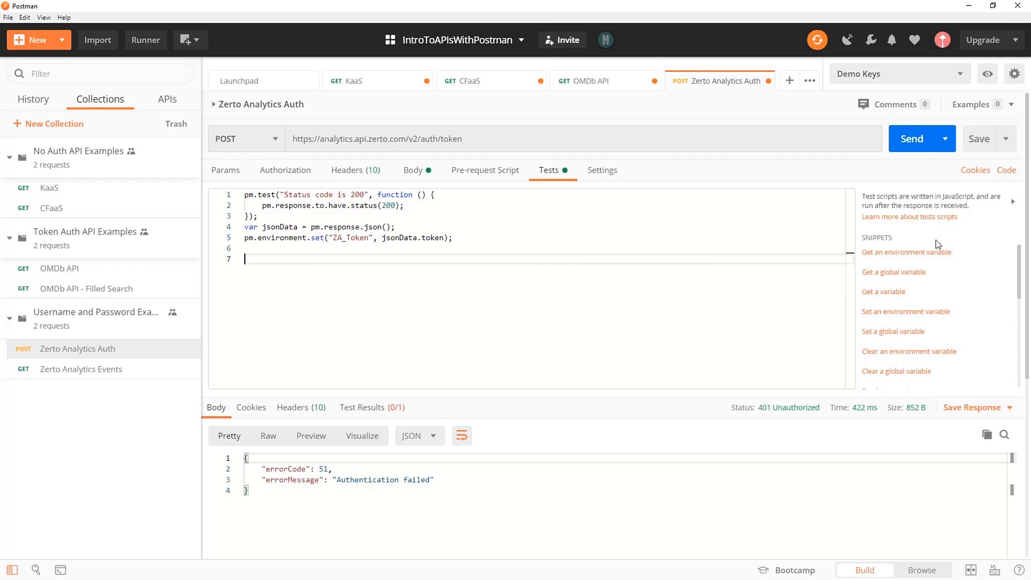
scroll(936, 245, down, 1)
scroll(936, 246, down, 1)
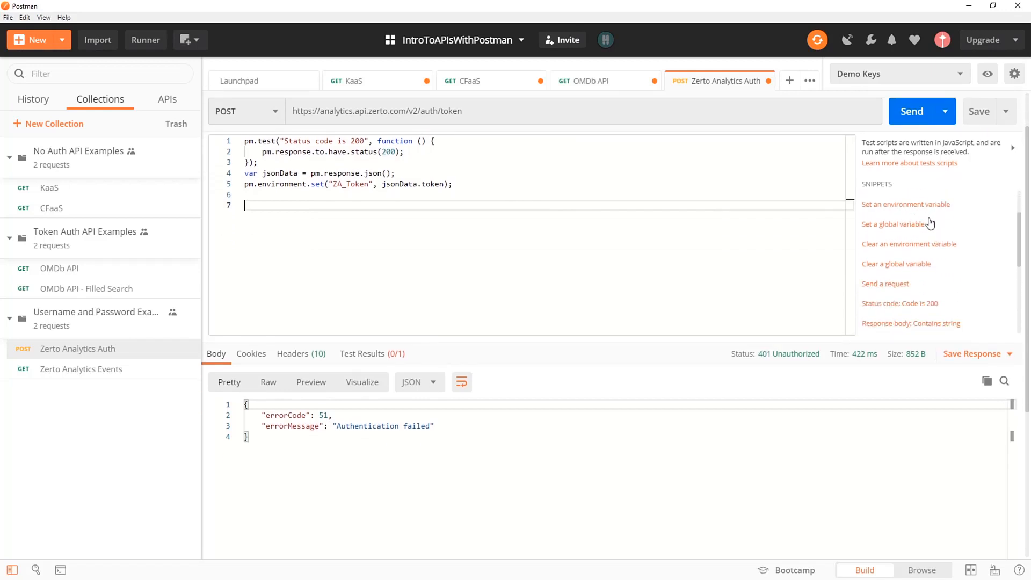
click(887, 305)
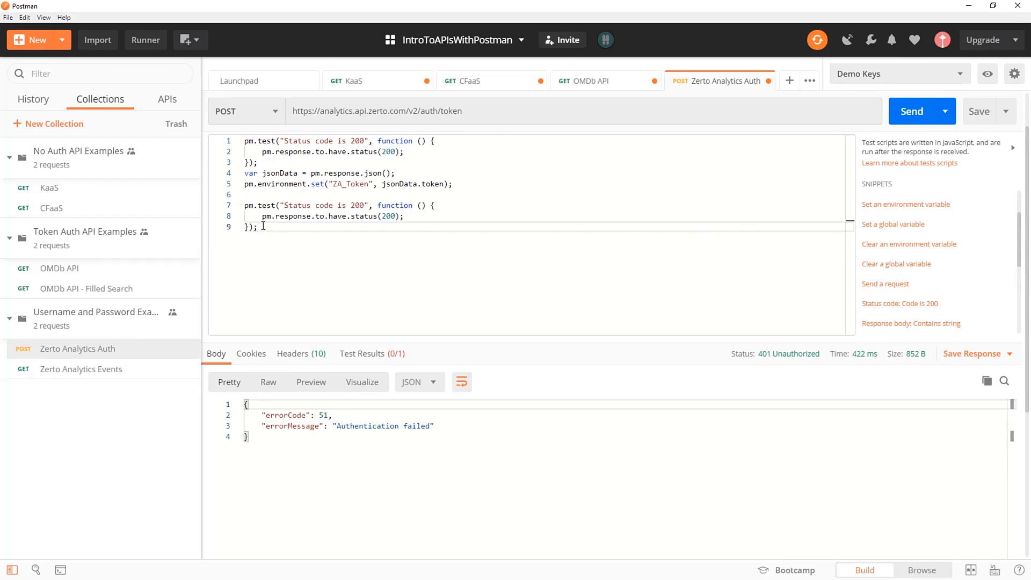
drag(262, 226, 237, 203)
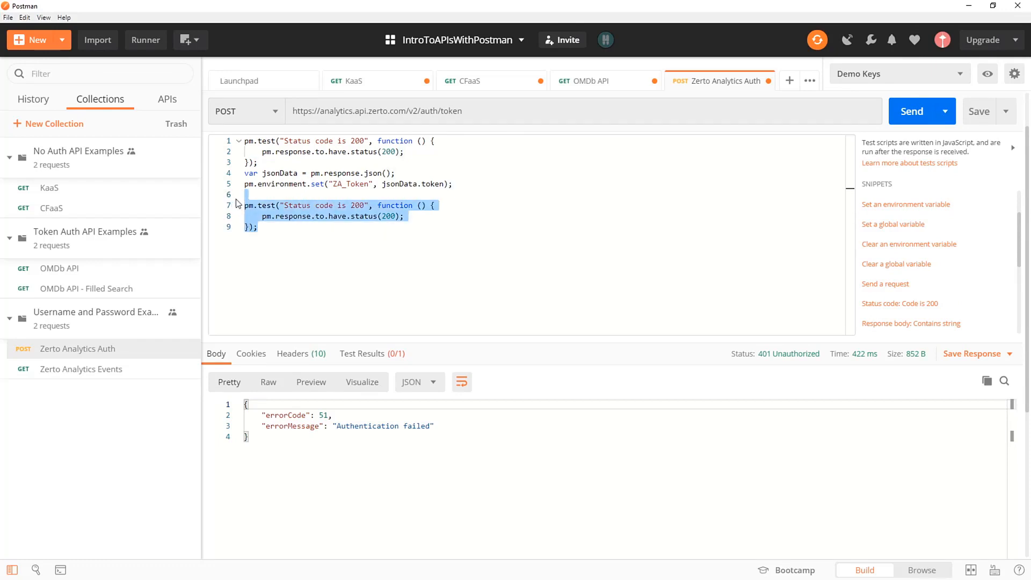
key(Delete)
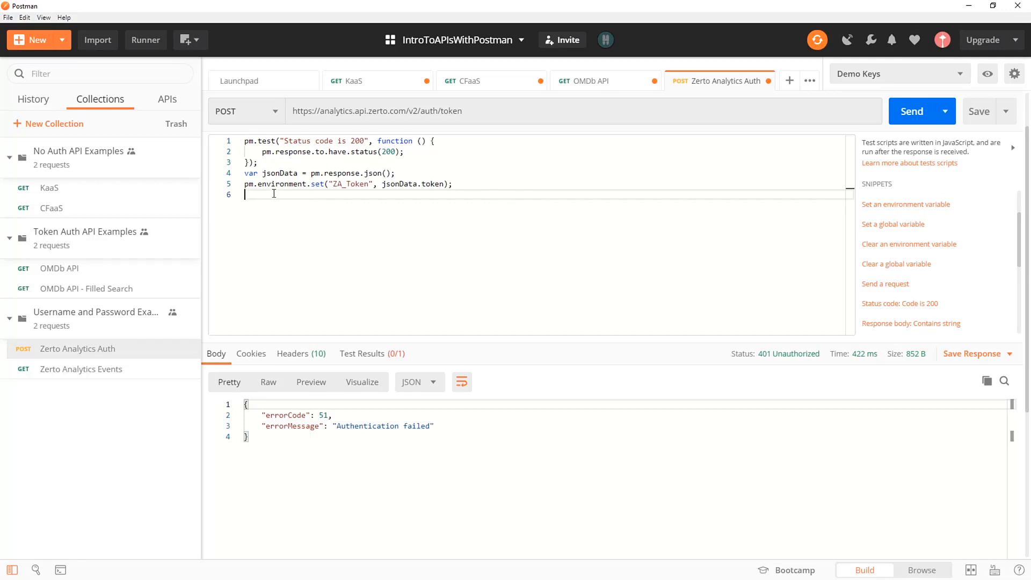
- Browse the test snippets, try "Set an environment variable" at the end of the script, and delete the inserted line
key(Return)
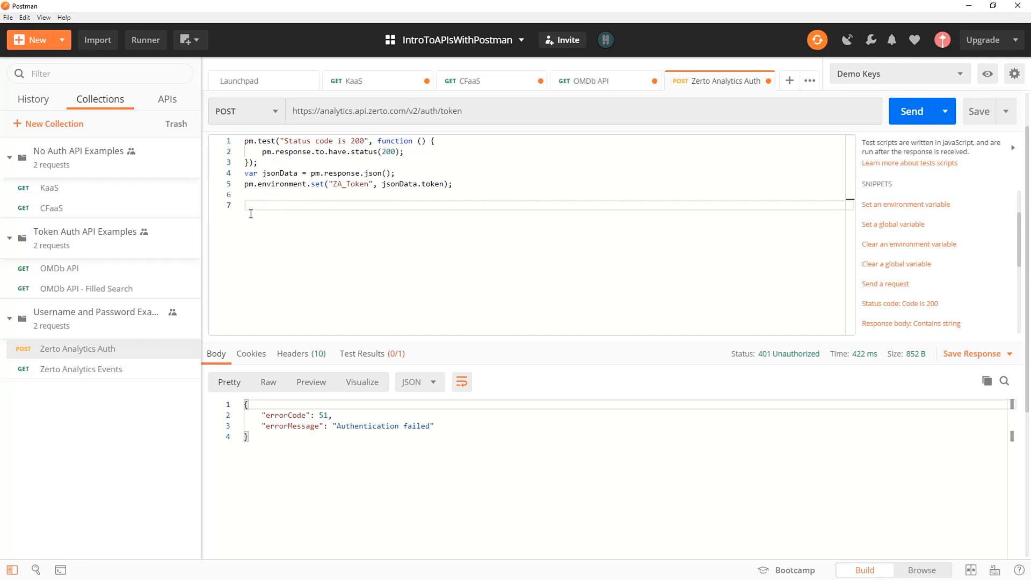
scroll(962, 277, down, 3)
scroll(964, 277, down, 2)
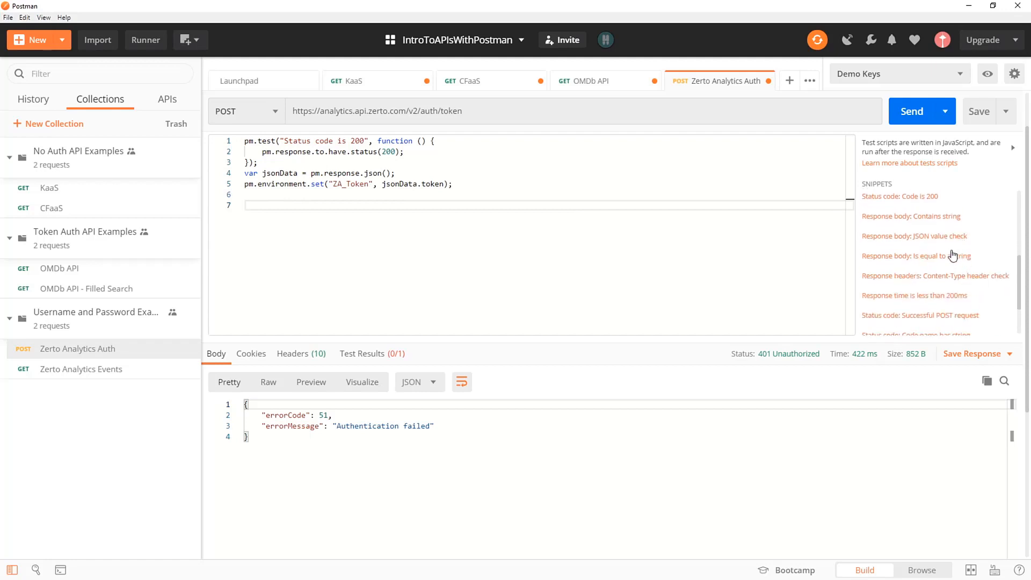
scroll(897, 257, down, 3)
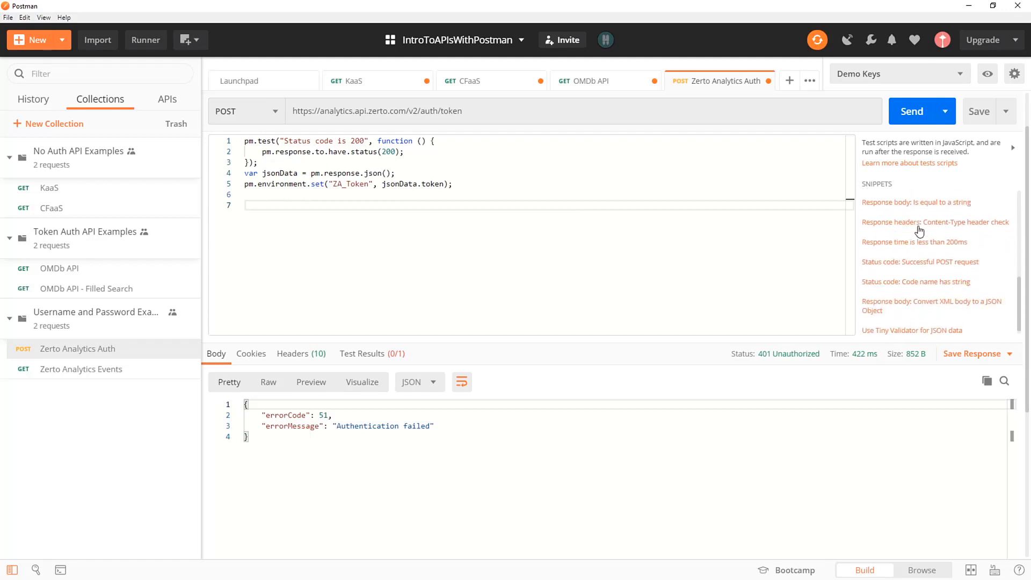
scroll(943, 261, down, 1)
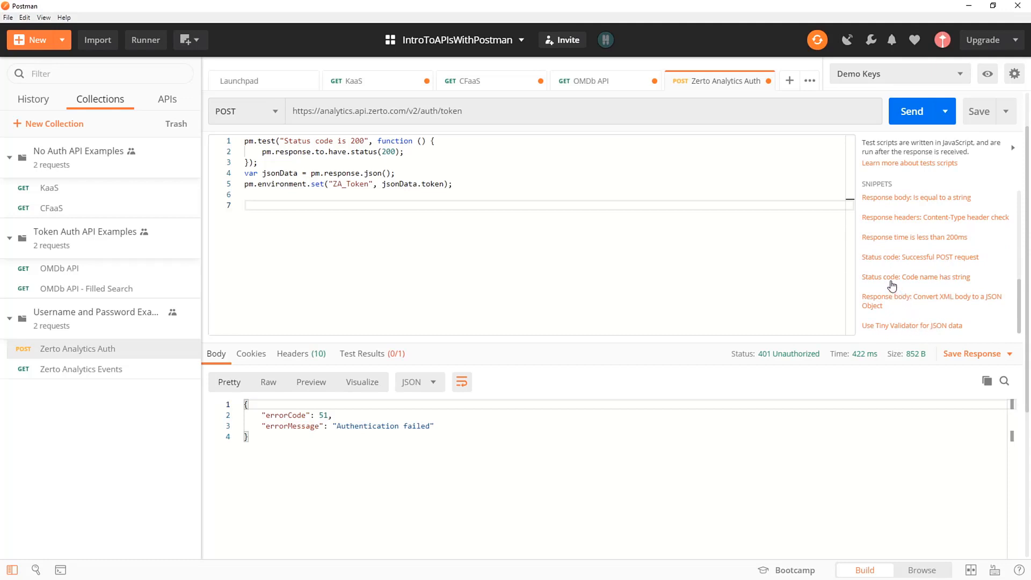
scroll(883, 236, up, 3)
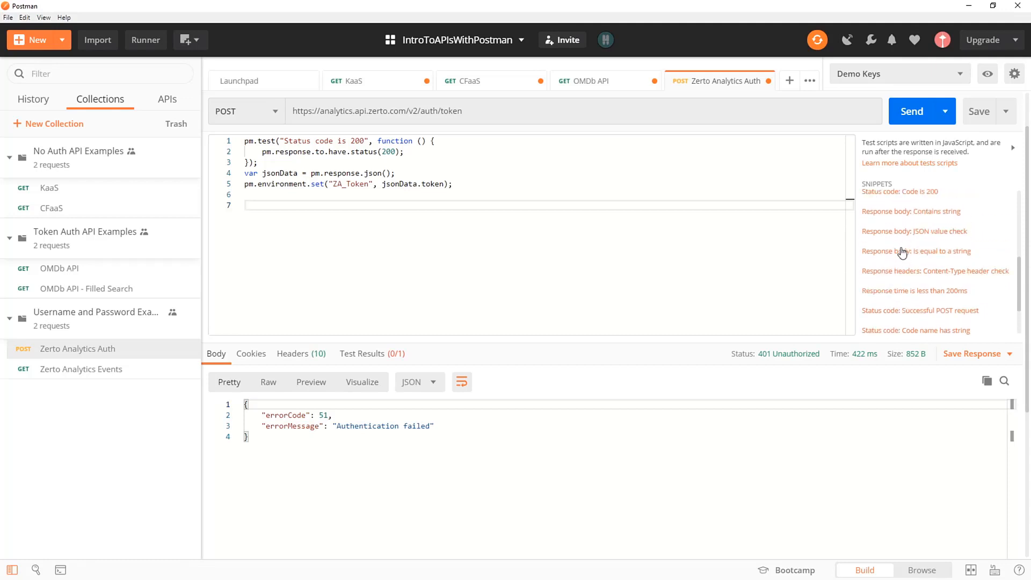
scroll(898, 234, up, 5)
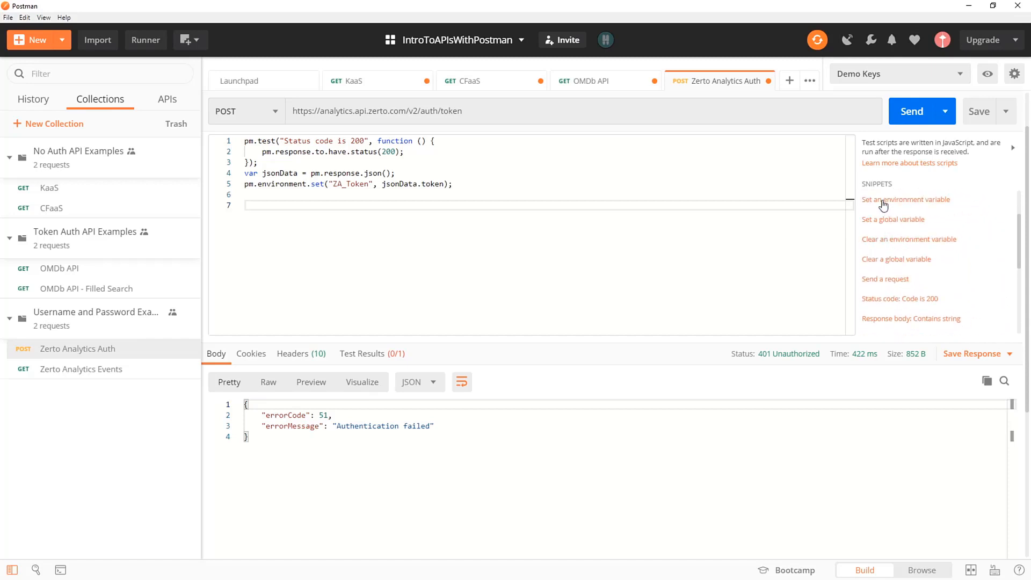
click(883, 202)
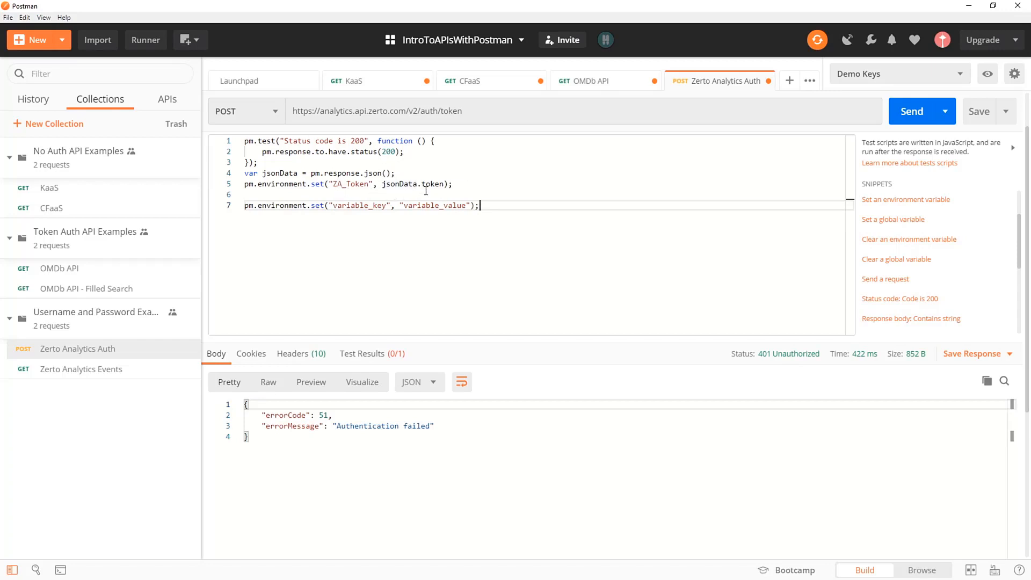
drag(479, 206, 240, 207)
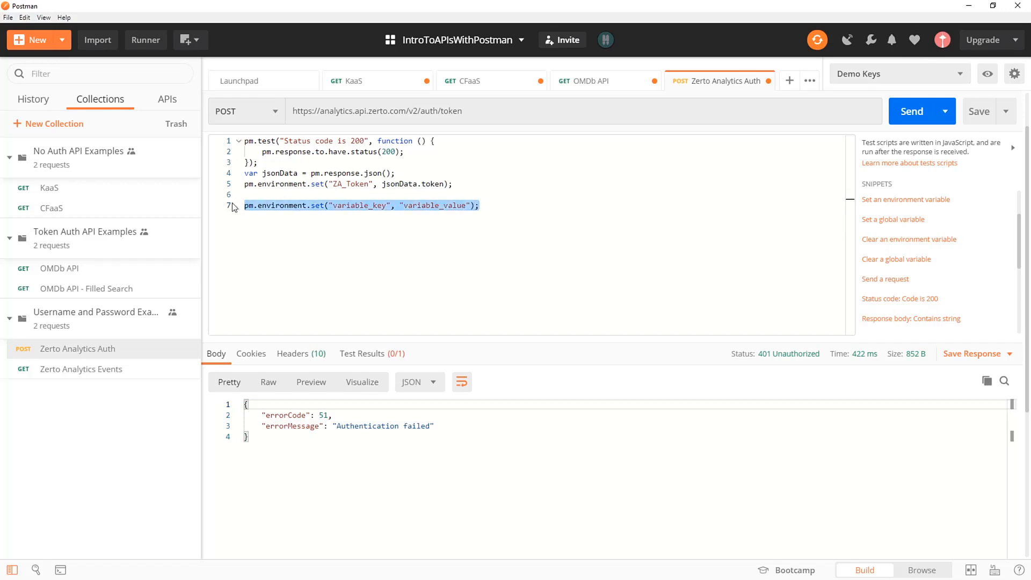
key(BackSpace)
key(BackSpace)
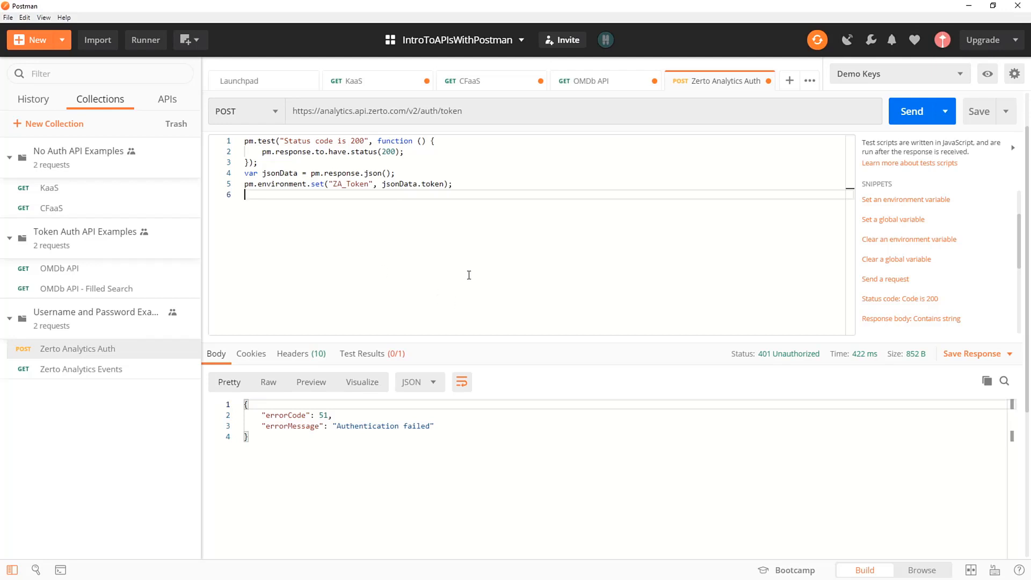
- Show the auth request's query parameters, select the Auth Keys environment, and resend the request to get a token
scroll(484, 292, up, 2)
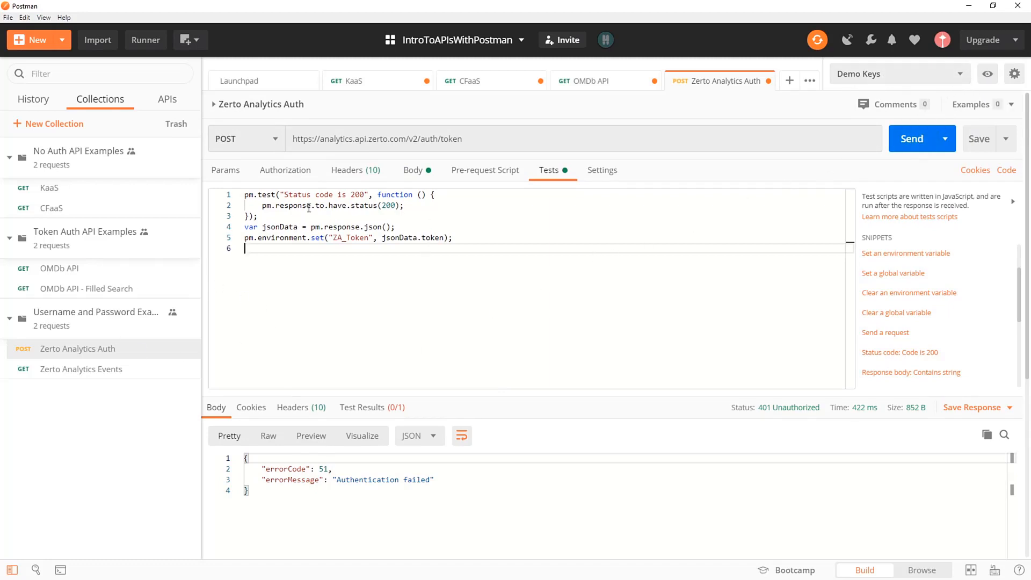
click(237, 177)
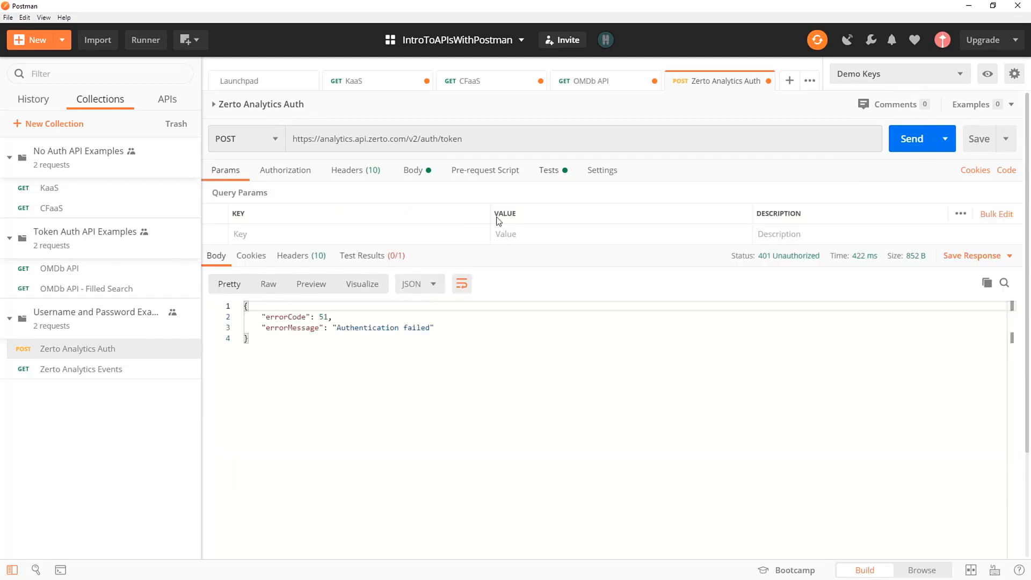
click(904, 74)
click(888, 118)
click(911, 149)
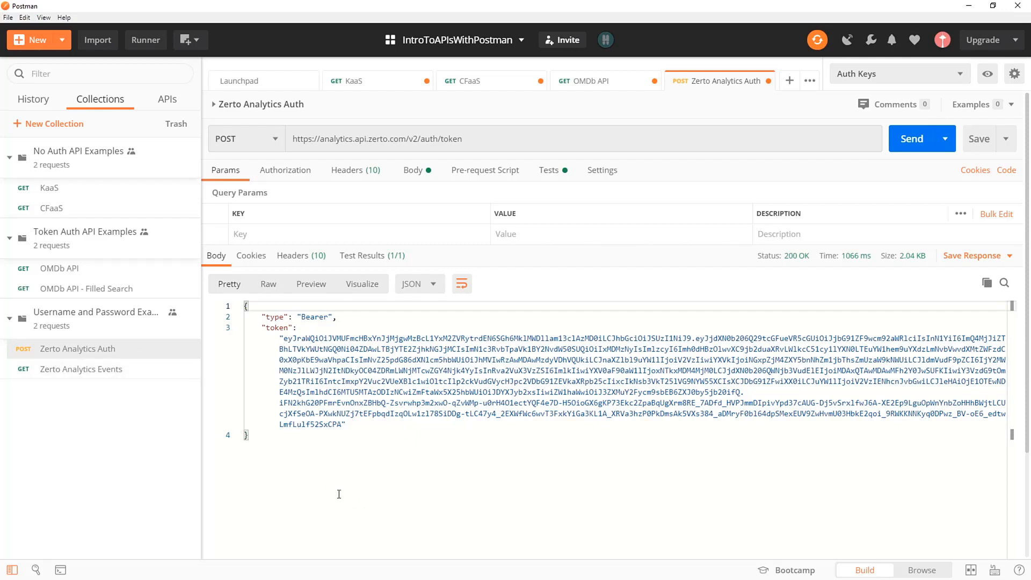
- Open the Zerto Analytics Events request, compare it with the GET /v2/monitoring/events documentation in the browser, and review its authorization settings
click(113, 370)
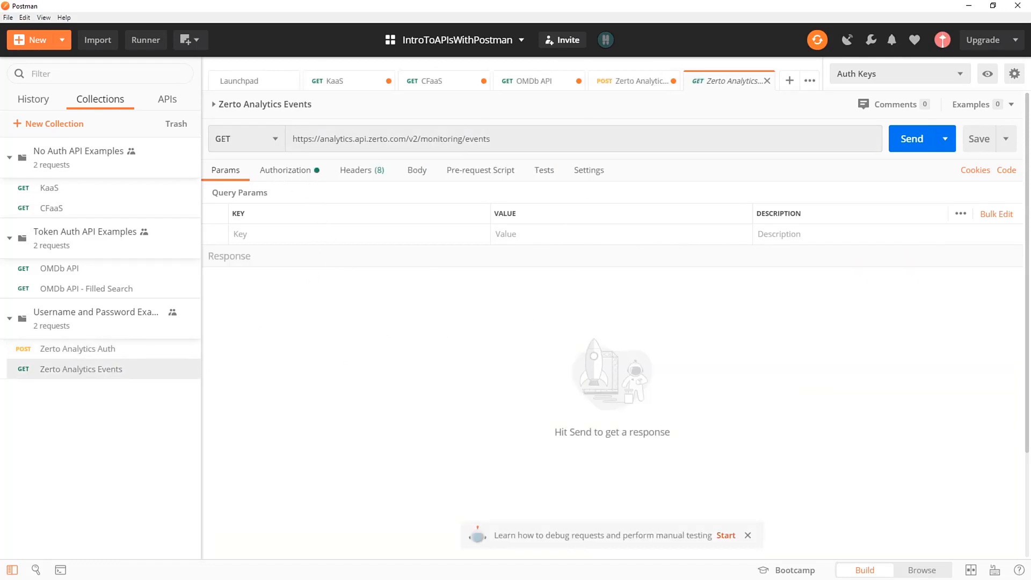
key(alt+Tab)
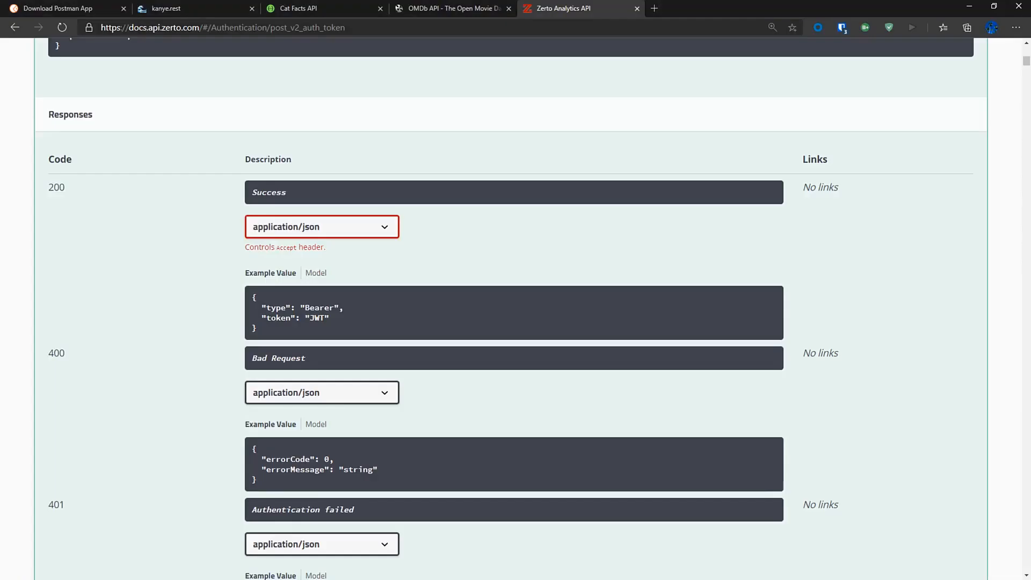
scroll(421, 318, down, 15)
scroll(421, 321, down, 1)
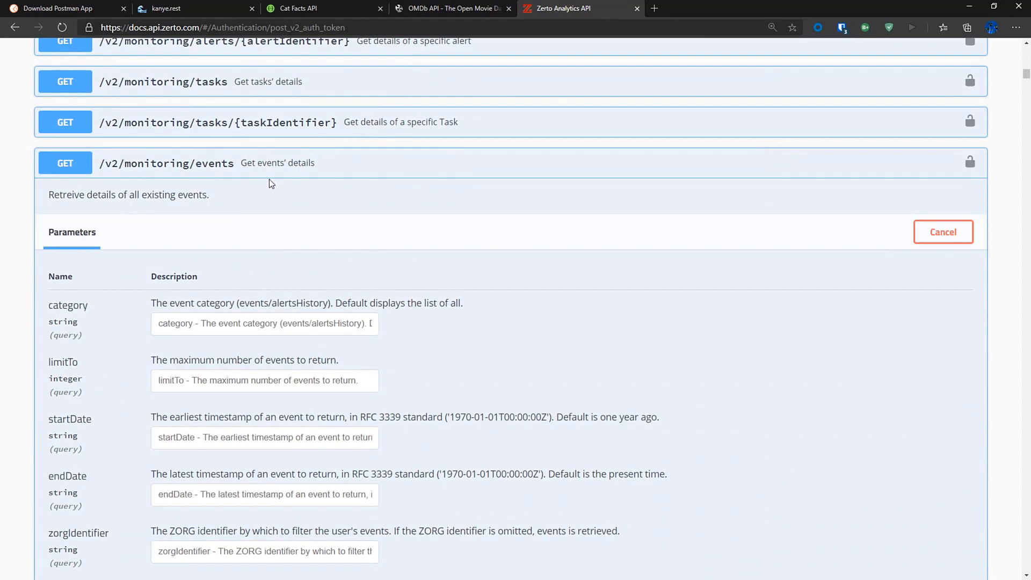
scroll(258, 193, down, 2)
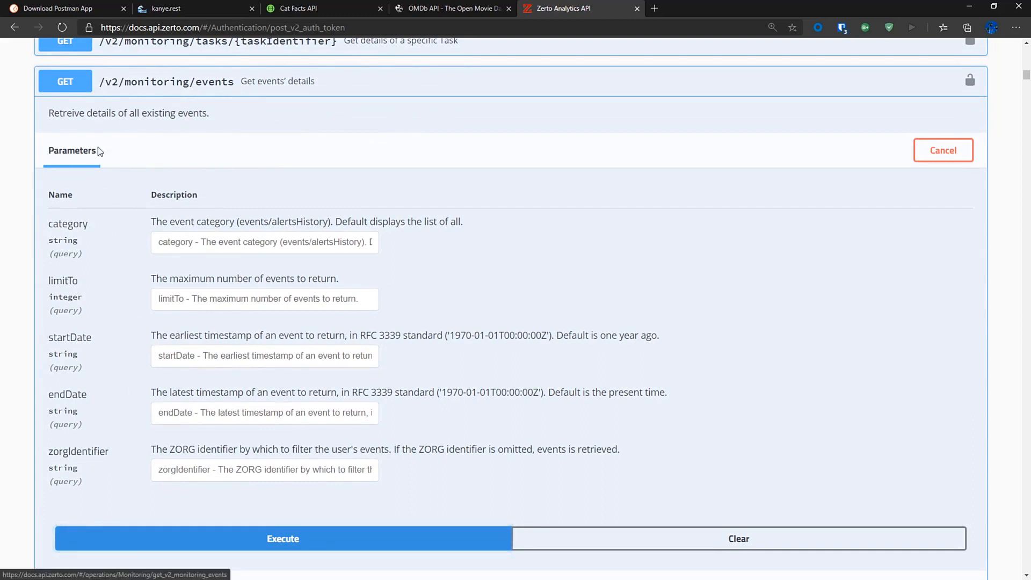
key(alt+Tab)
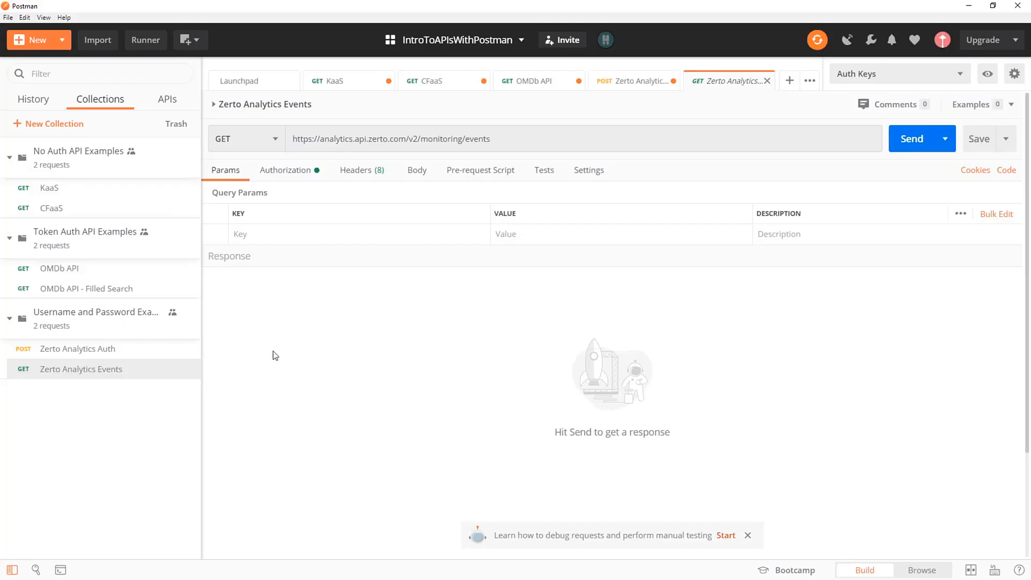
click(296, 171)
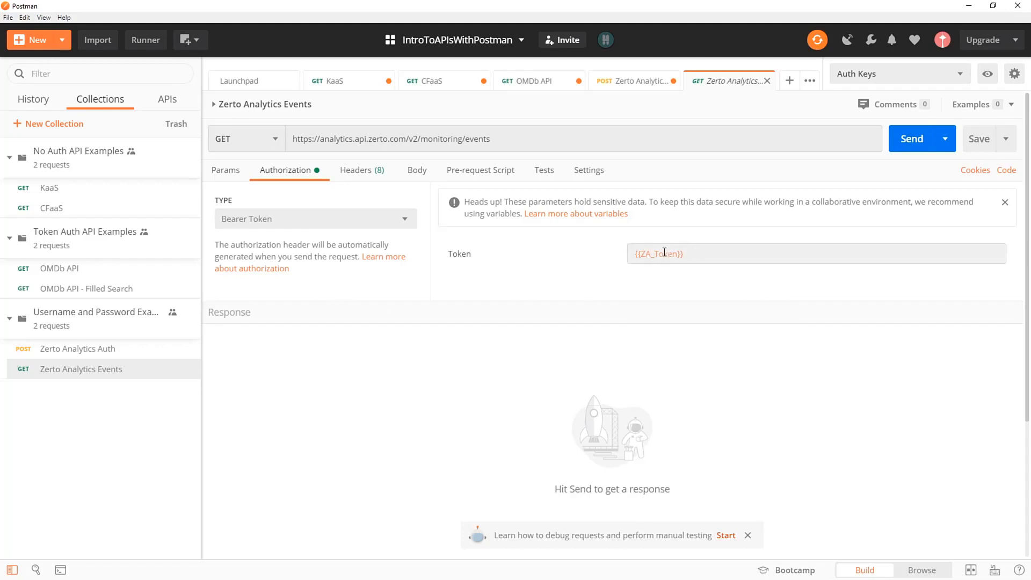
mouse_move(664, 252)
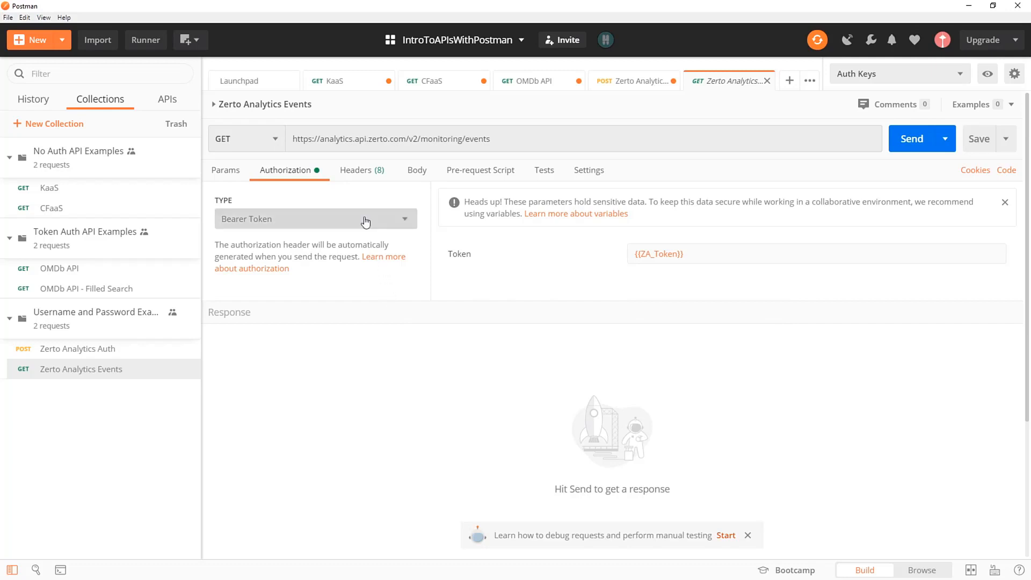
- Review the Zerto Analytics Events request's headers and query parameters, and send the request to retrieve the events
click(355, 174)
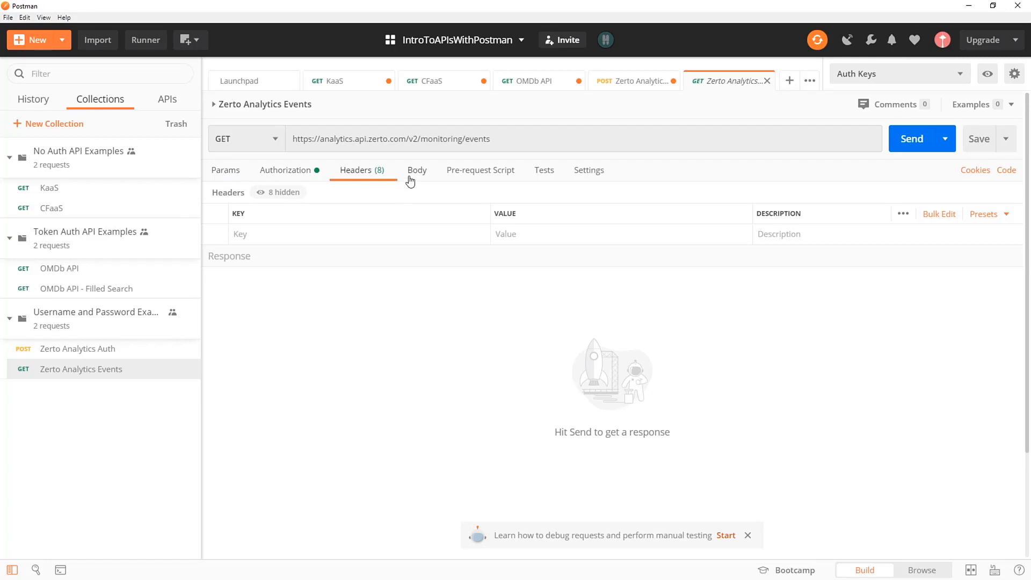
click(221, 172)
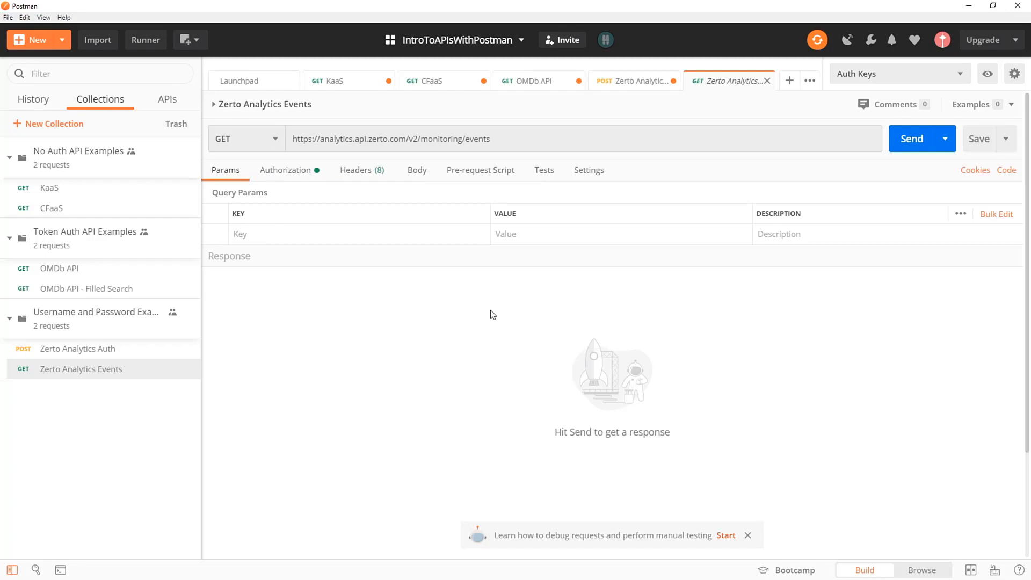
click(910, 140)
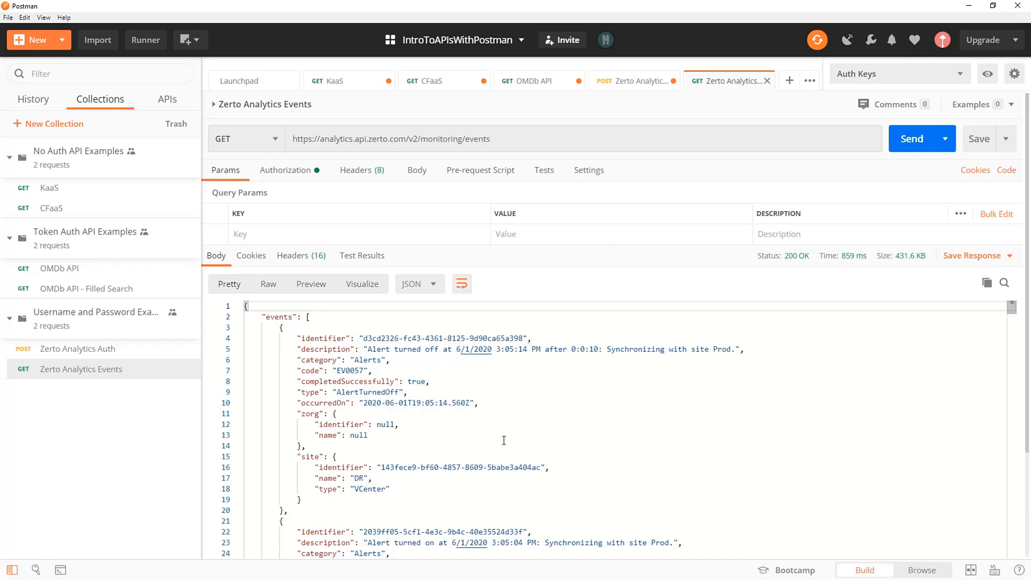
- View the Events request's generated code snippets for PowerShell - RestMethod, JavaScript - jQuery, cURL and Go - Native, and close the snippet window
click(1007, 172)
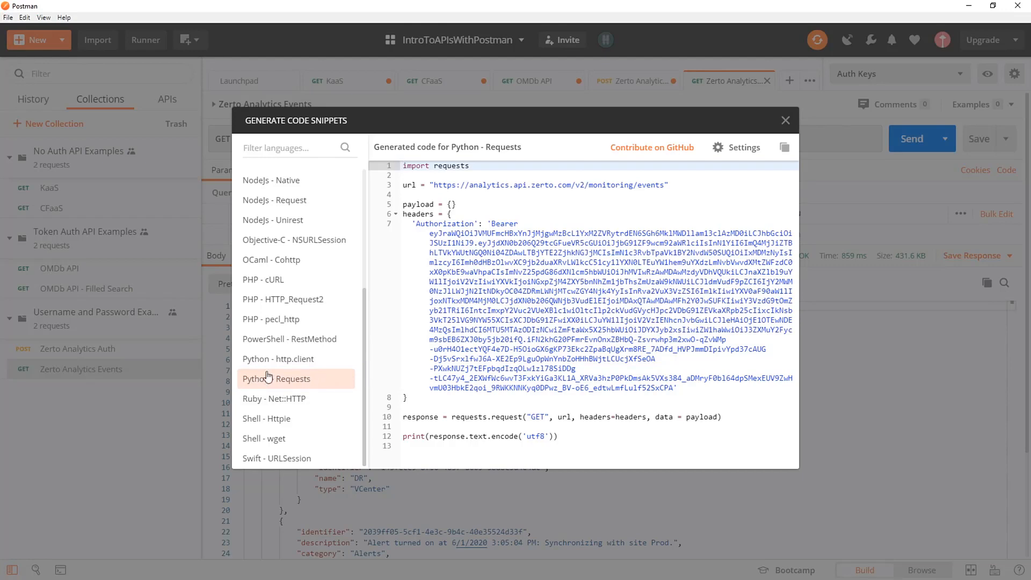
click(309, 341)
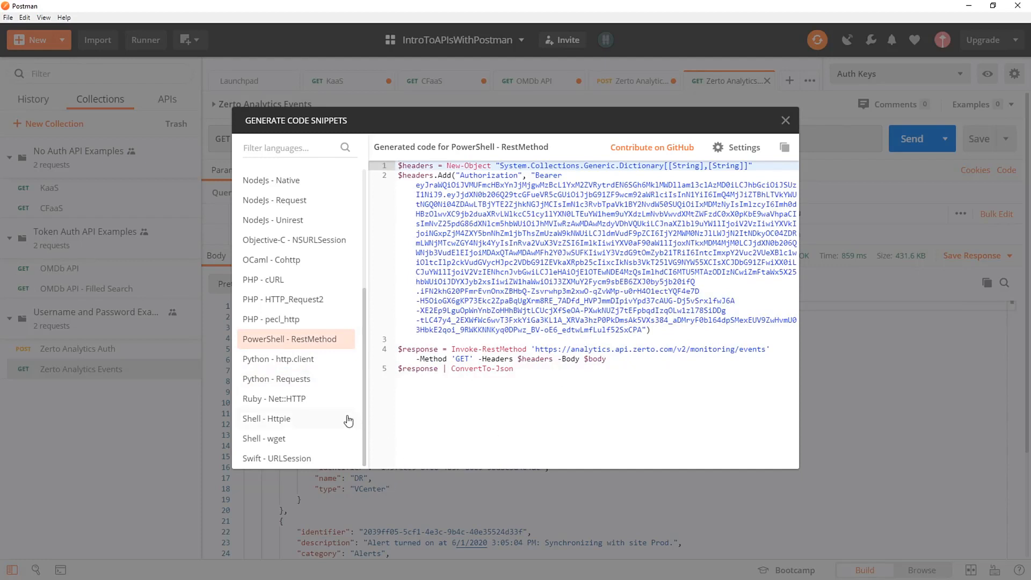
scroll(304, 353, up, 2)
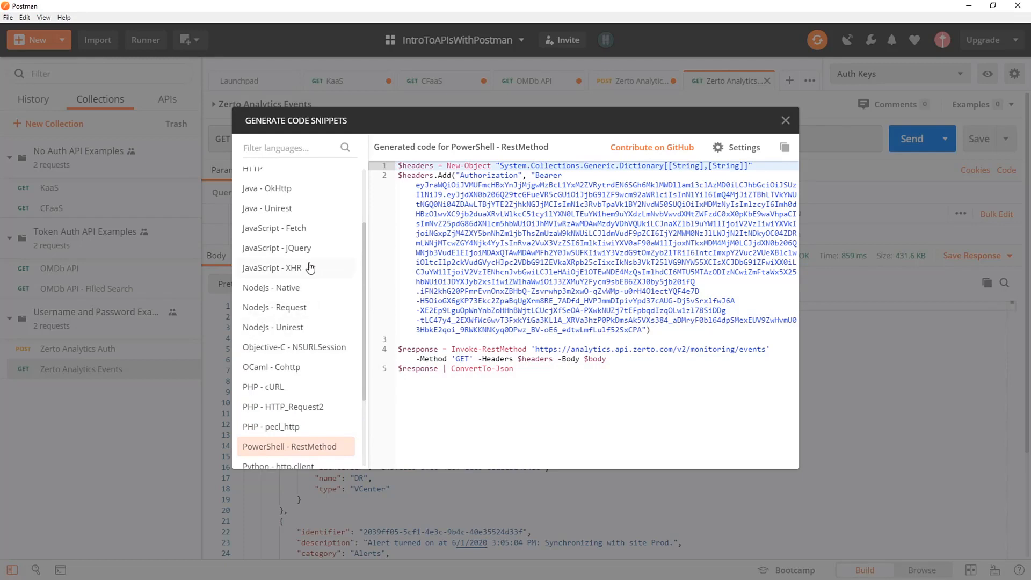
click(301, 254)
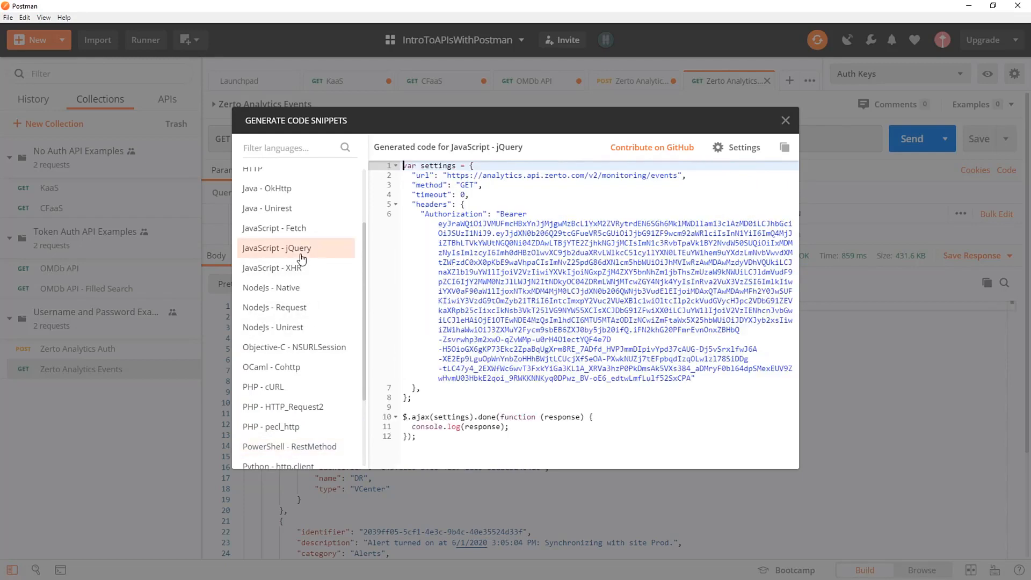
scroll(298, 260, up, 1)
scroll(296, 262, up, 1)
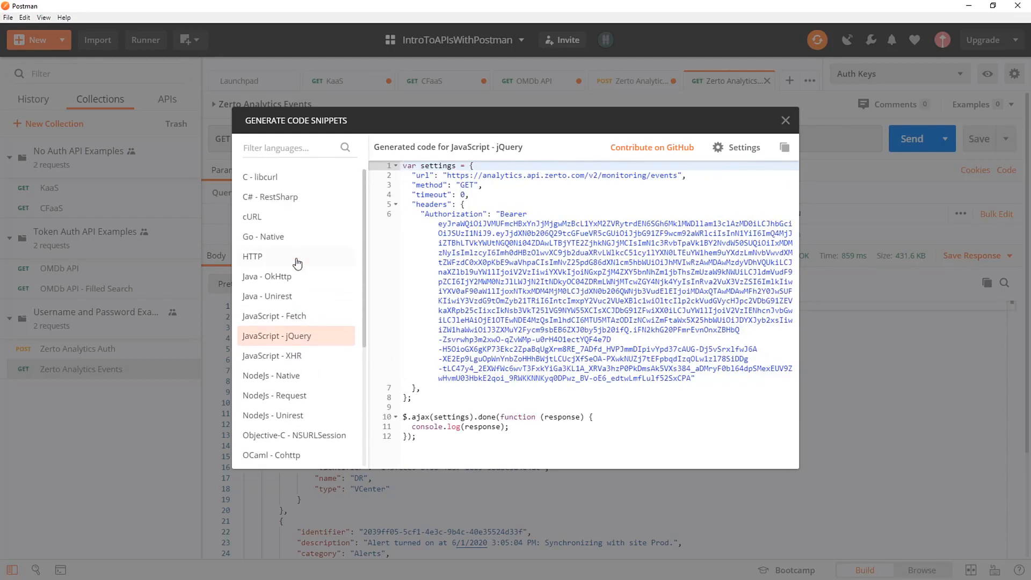
click(257, 217)
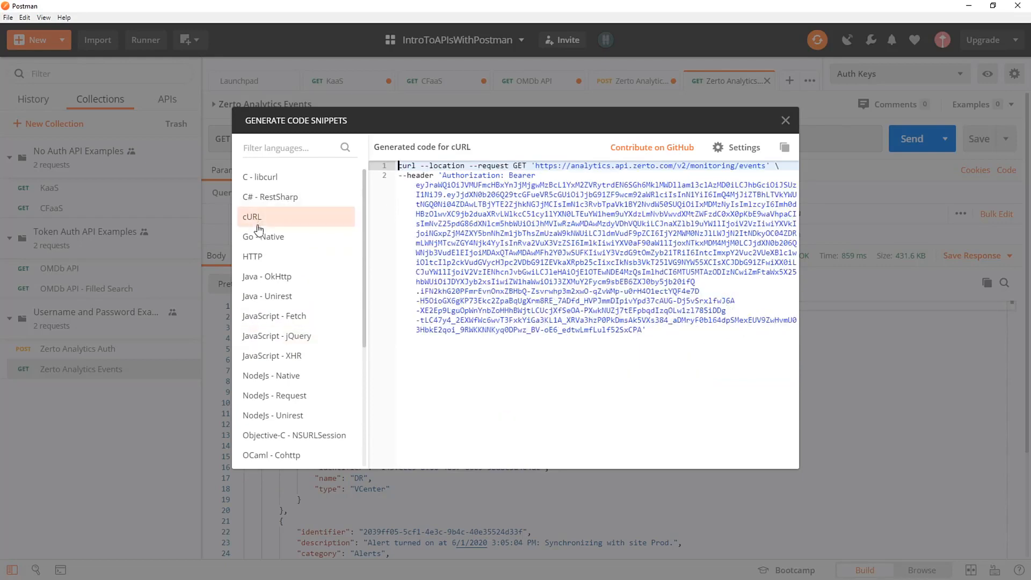
click(272, 244)
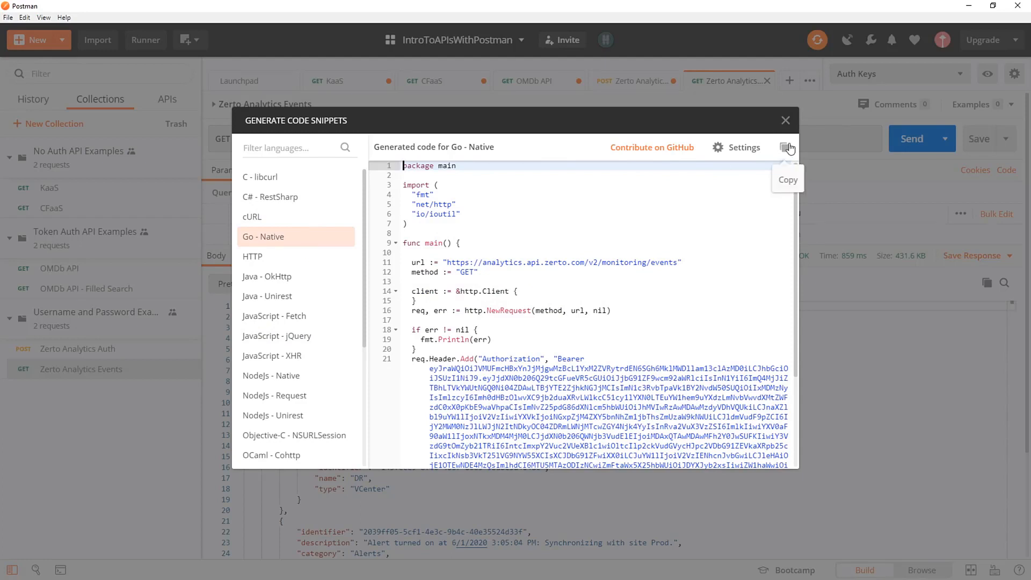
click(785, 122)
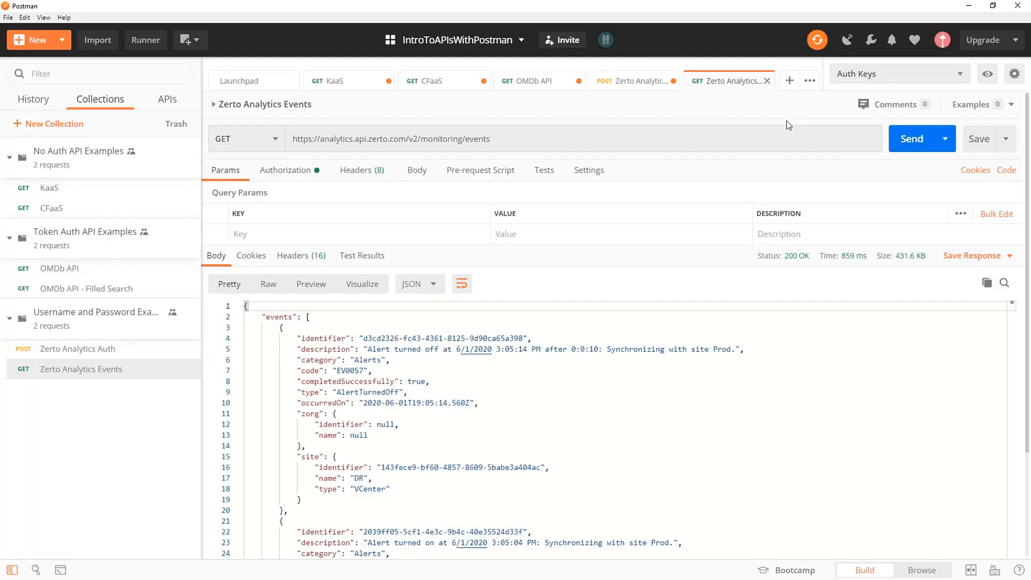